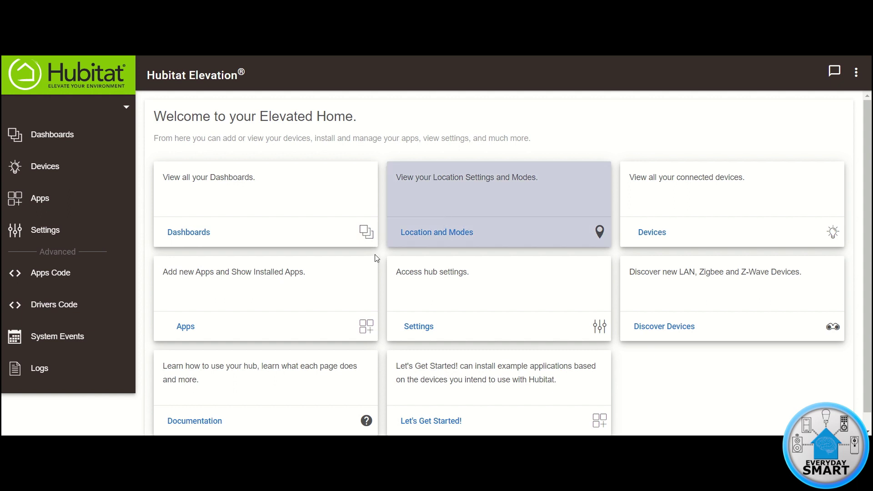
Step: Create a new dashboard in the Hubitat Dashboard app
left_click(185, 330)
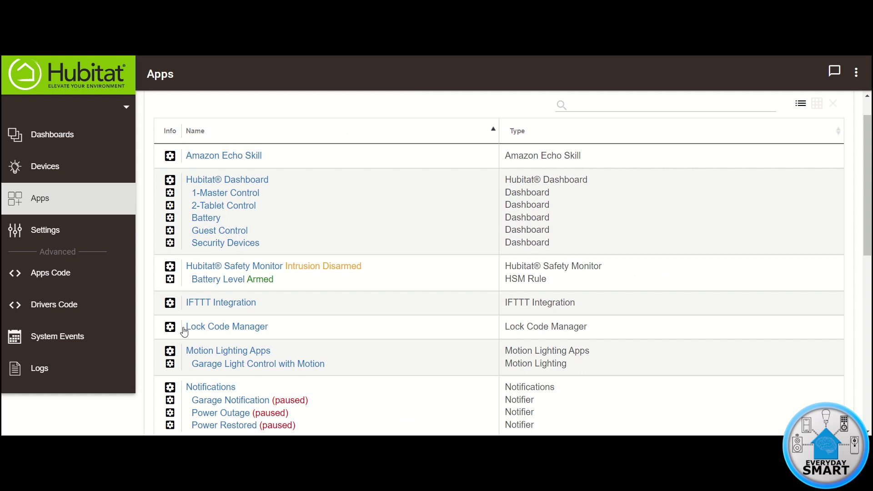
left_click(235, 183)
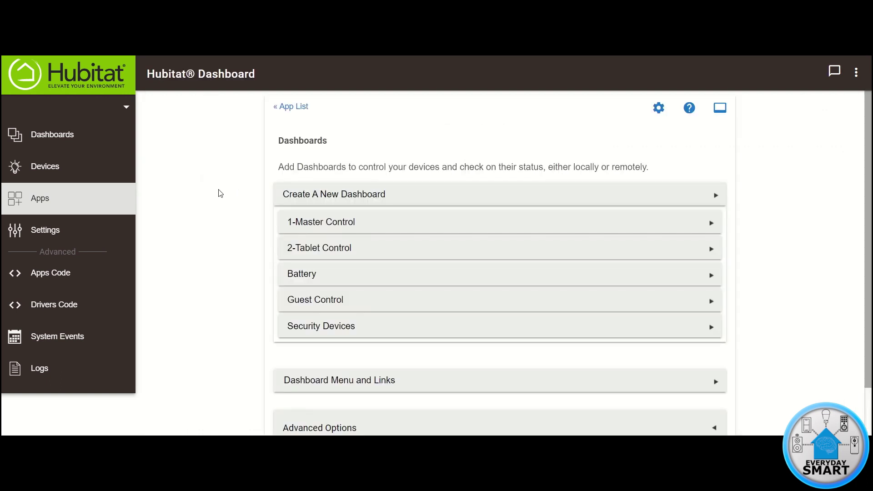
left_click(333, 196)
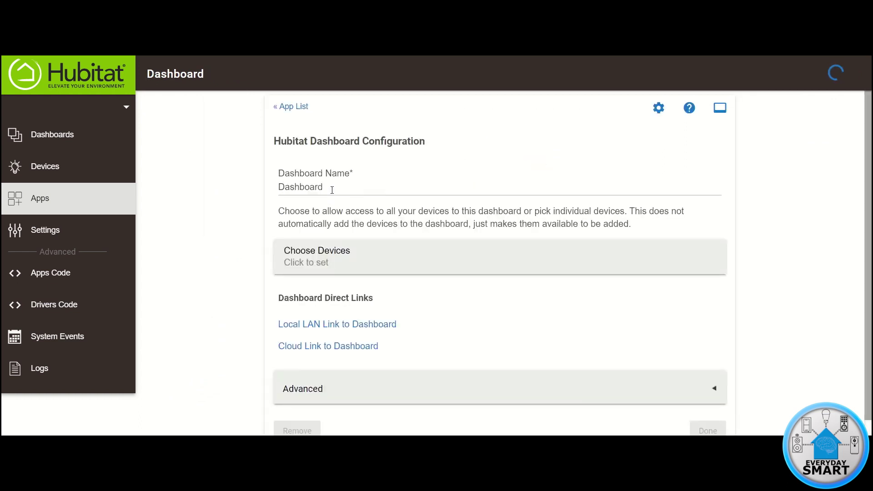
Step: Name the new dashboard ES Control
key("BackSpace")
key("BackSpace")
key("BackSpace")
key("BackSpace")
key("BackSpace")
key("BackSpace")
key("BackSpace")
key("BackSpace")
key("BackSpace")
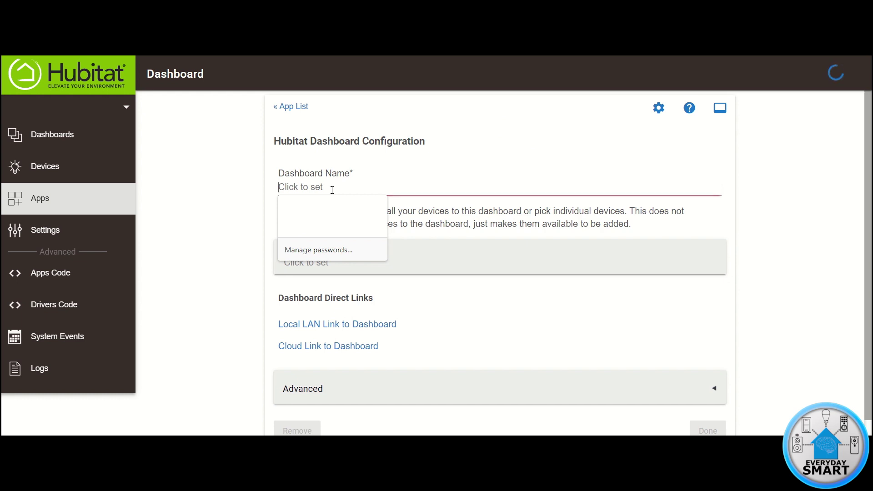
type("E")
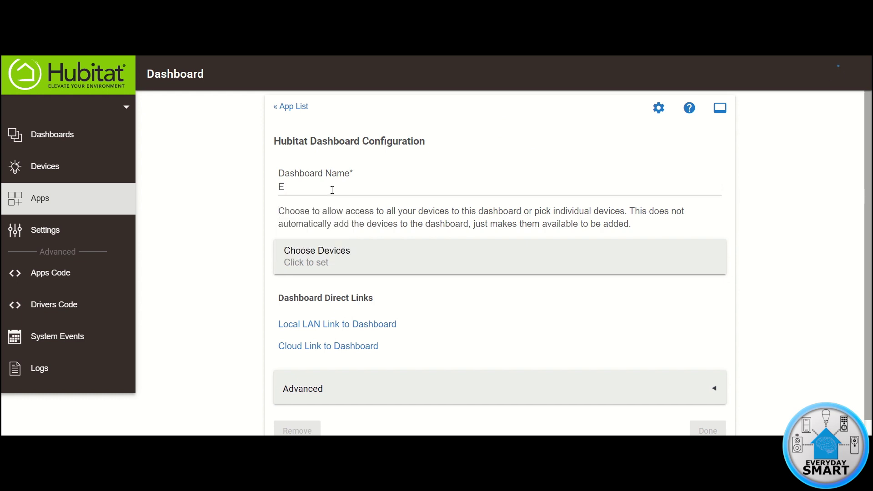
type("S Control")
left_click(220, 214)
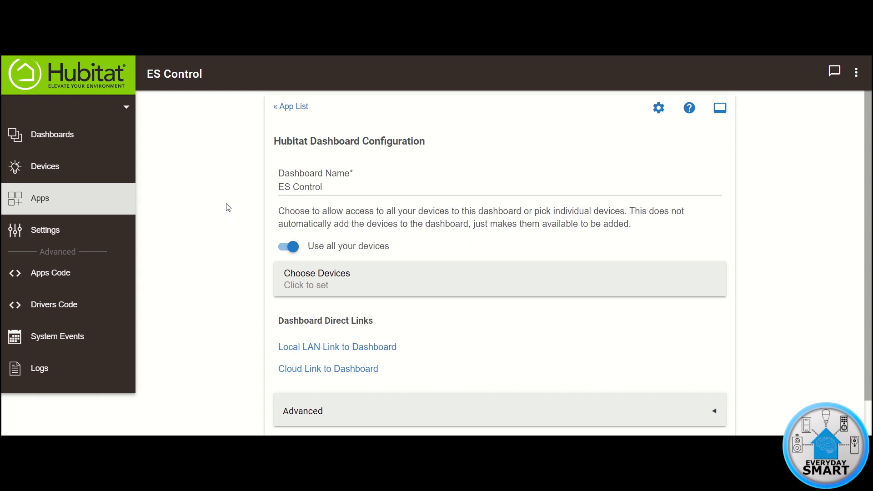
Step: Turn off the use of all devices for the dashboard and open the selection of individual devices
scroll(227, 208, "down", 1)
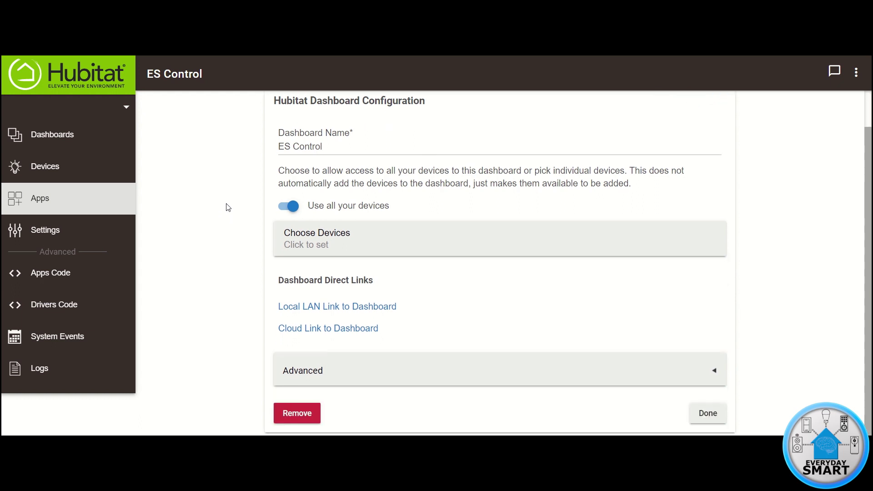
left_click(291, 207)
left_click(301, 237)
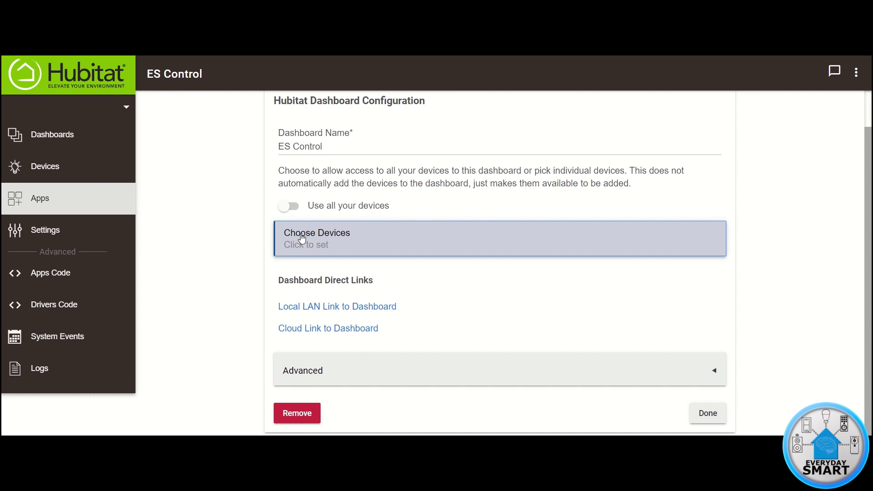
Step: Authorize Door Lock, Garage Motion Sensor, Guy's Lamp, Living Room Fan, Living Room Light and North Living Room Window for the dashboard
scroll(205, 282, "down", 3)
scroll(344, 238, "down", 6)
scroll(344, 238, "down", 6)
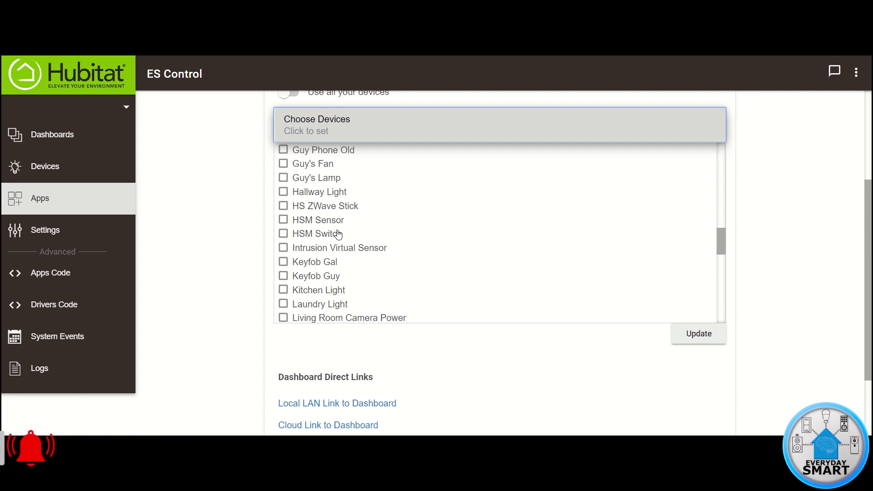
scroll(338, 234, "up", 10)
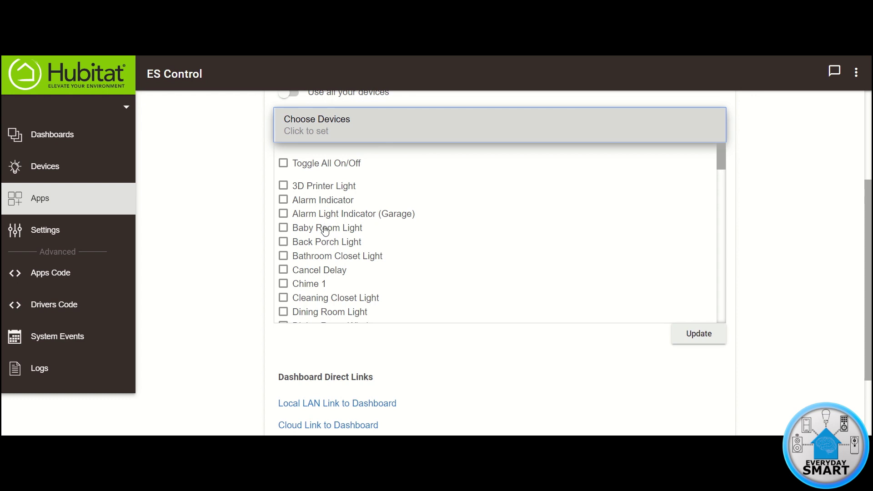
scroll(325, 227, "down", 8)
left_click(283, 220)
left_click(284, 232)
scroll(283, 235, "down", 3)
left_click(284, 245)
scroll(283, 247, "up", 15)
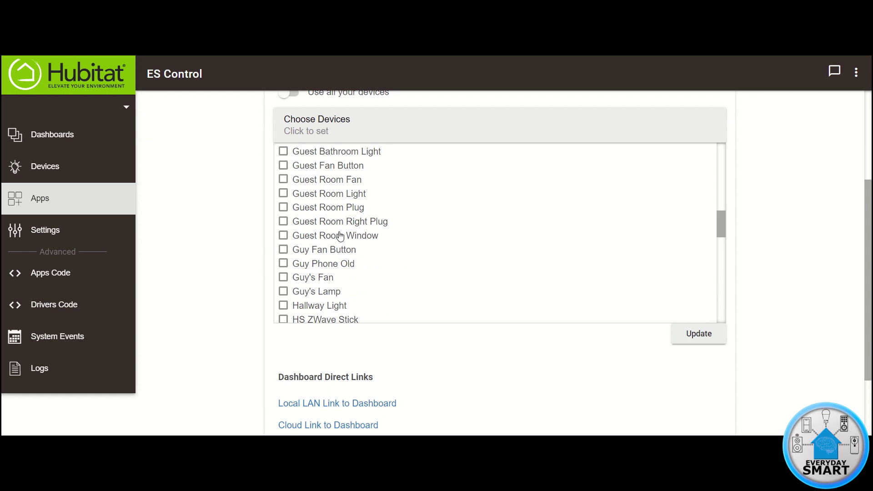
left_click(284, 183)
scroll(350, 211, "down", 3)
scroll(312, 253, "down", 4)
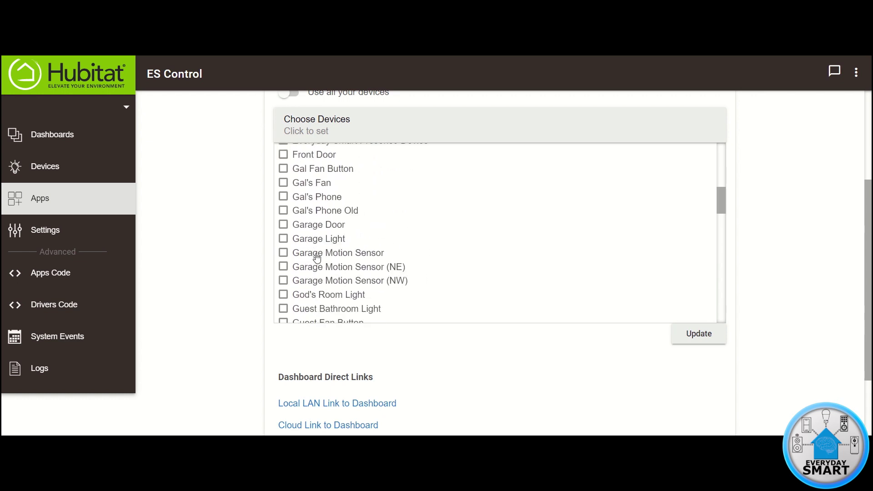
left_click(284, 293)
scroll(331, 254, "down", 5)
scroll(332, 255, "down", 3)
scroll(332, 255, "up", 3)
scroll(352, 237, "down", 8)
scroll(318, 241, "up", 12)
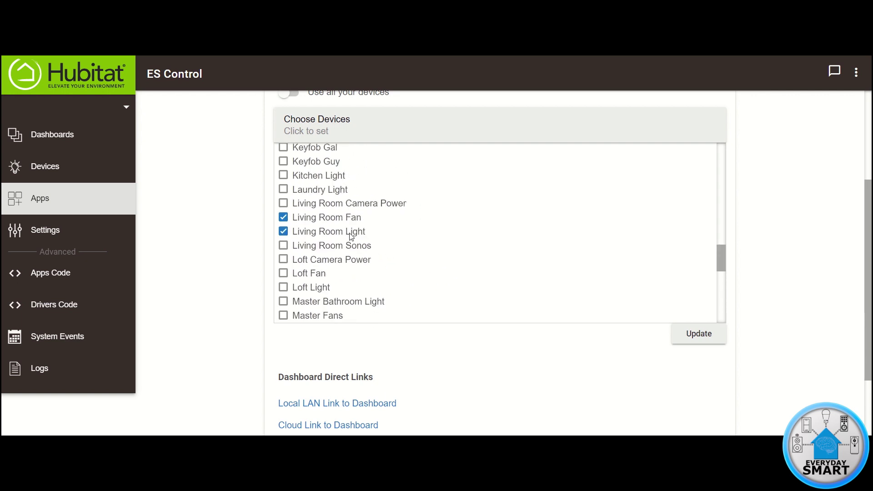
left_click(283, 266)
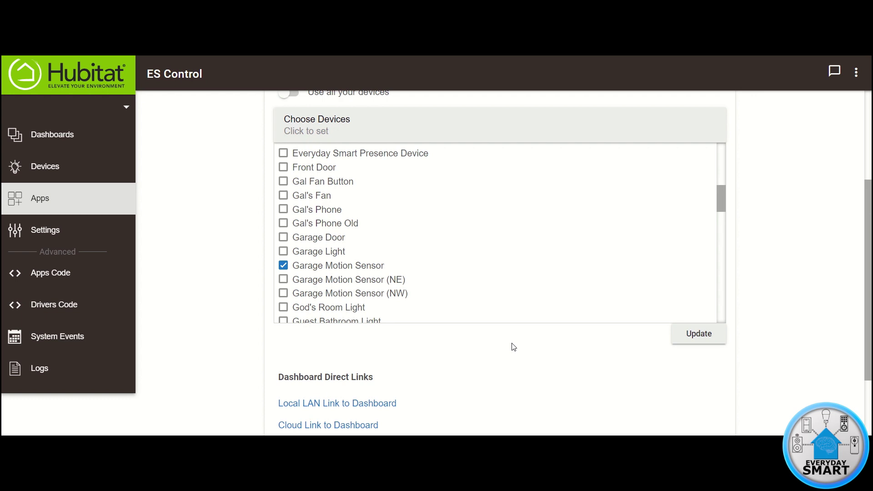
left_click(696, 336)
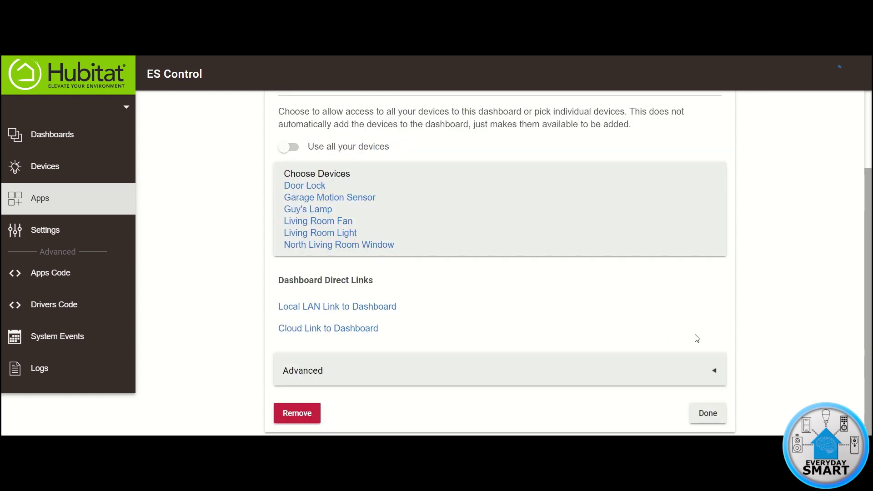
Step: Examine the dashboard's advanced options for refresh rates, PIN requirements, cloud and local access, and lockdown
left_click(410, 374)
scroll(487, 319, "down", 5)
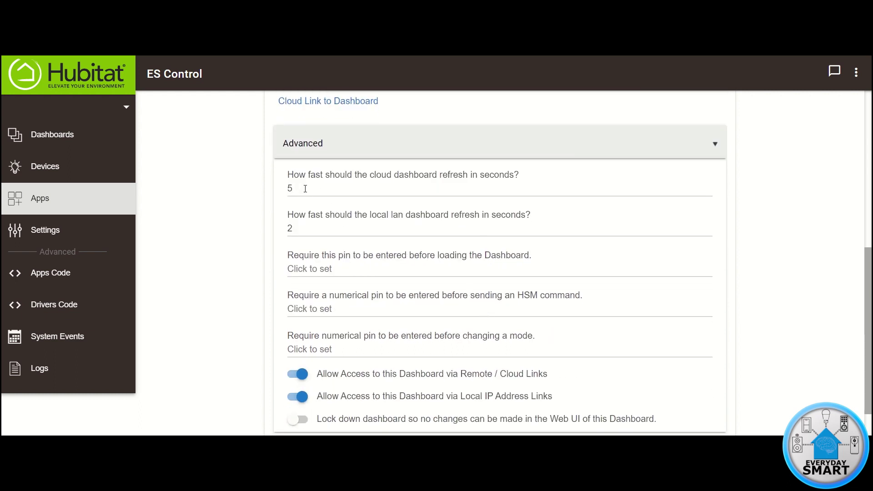
left_click(310, 270)
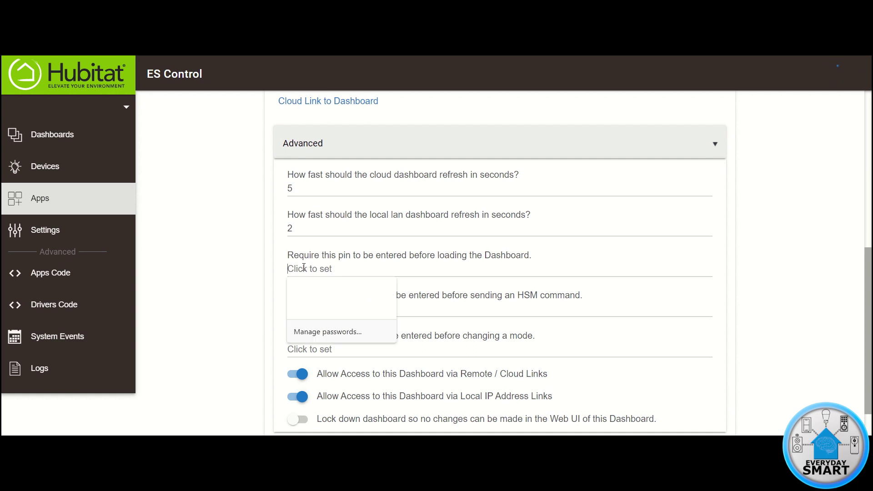
left_click(253, 266)
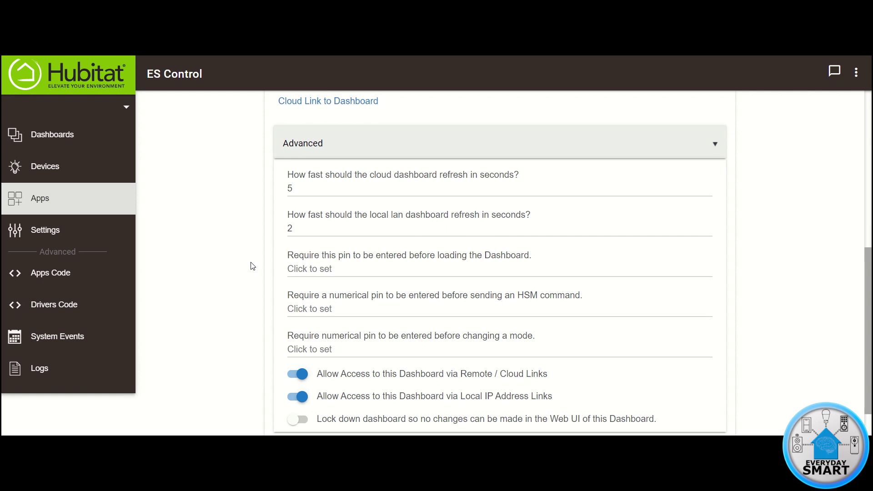
scroll(247, 273, "down", 1)
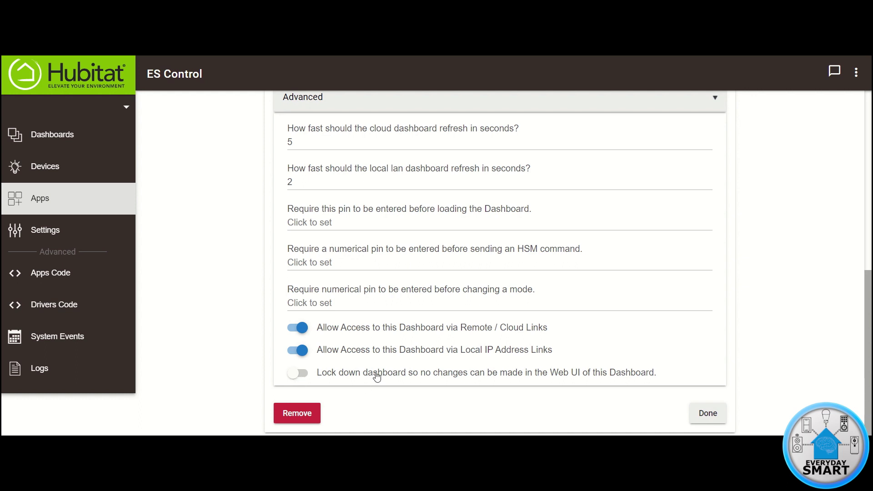
scroll(582, 366, "up", 6)
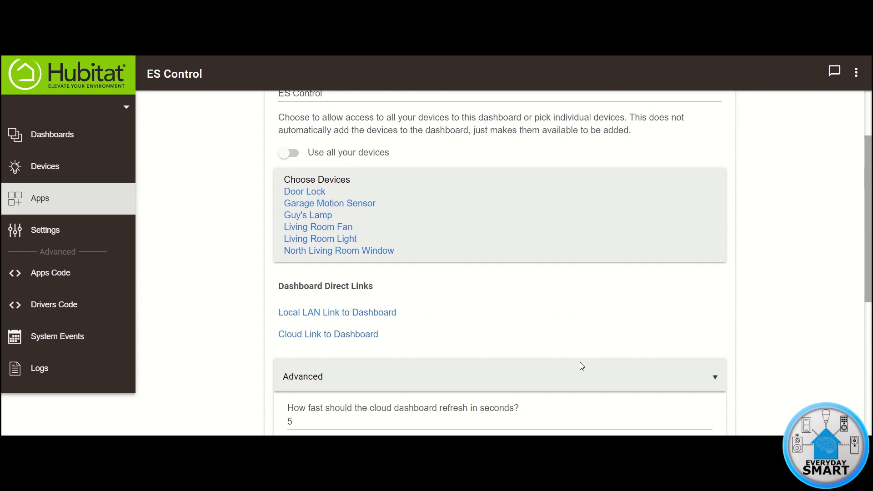
scroll(580, 364, "up", 2)
scroll(579, 365, "down", 8)
Step: Finish the dashboard configuration and open the ES Control dashboard through its local LAN link
left_click(712, 410)
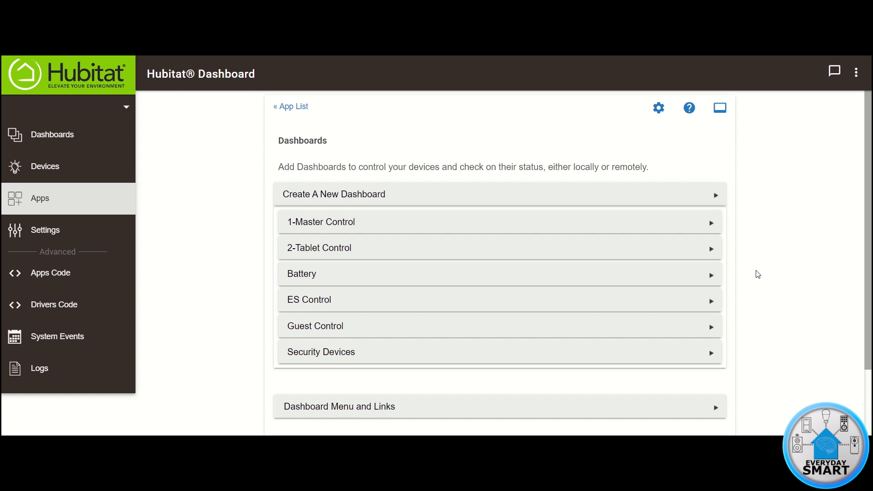
left_click(310, 303)
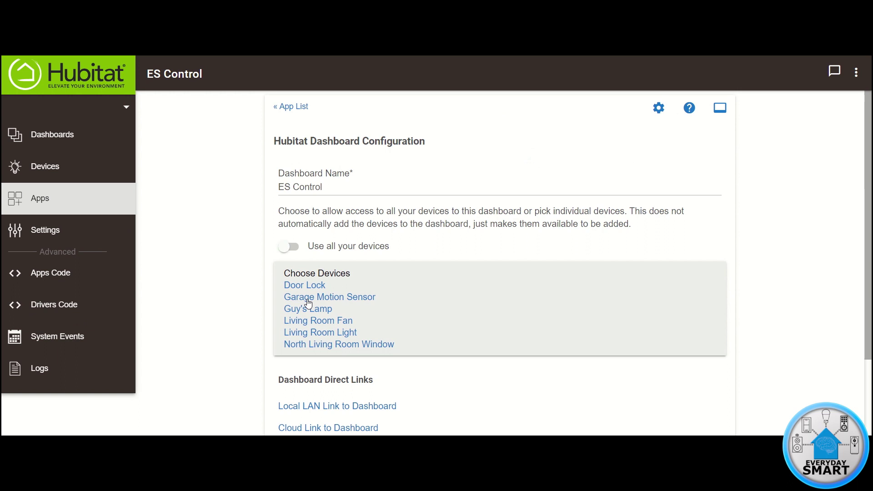
scroll(246, 317, "down", 3)
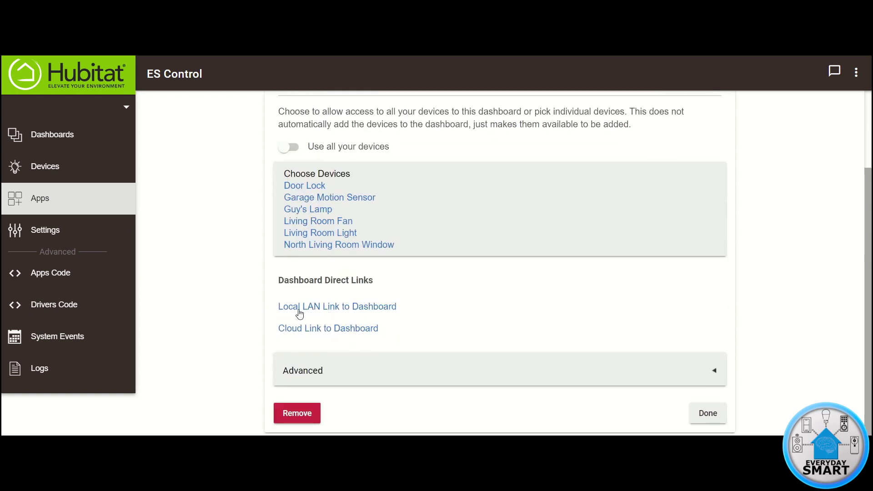
left_click(332, 307)
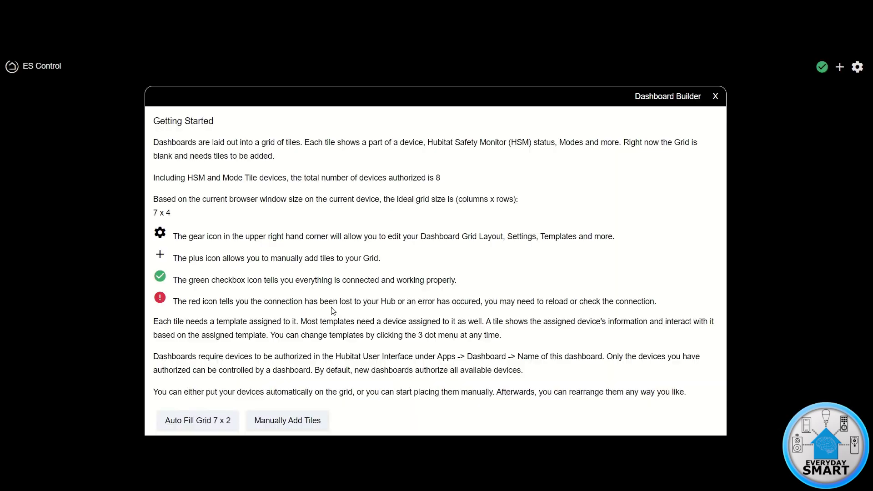
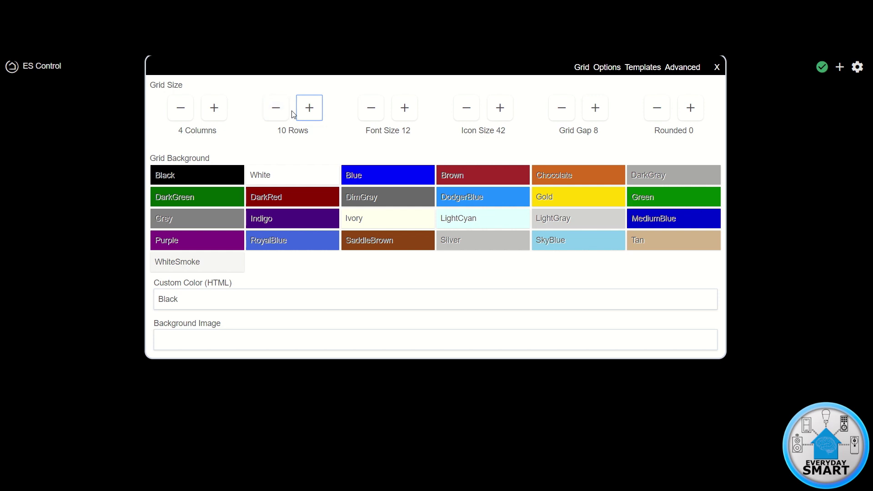
Step: Set the dashboard grid's font size to 13 and its icon size to 30
left_click(405, 108)
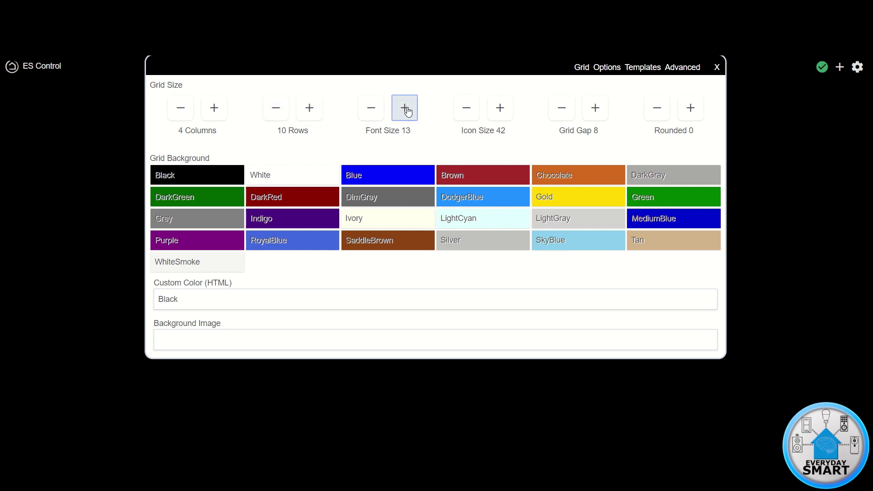
left_click(473, 113)
left_click(474, 114)
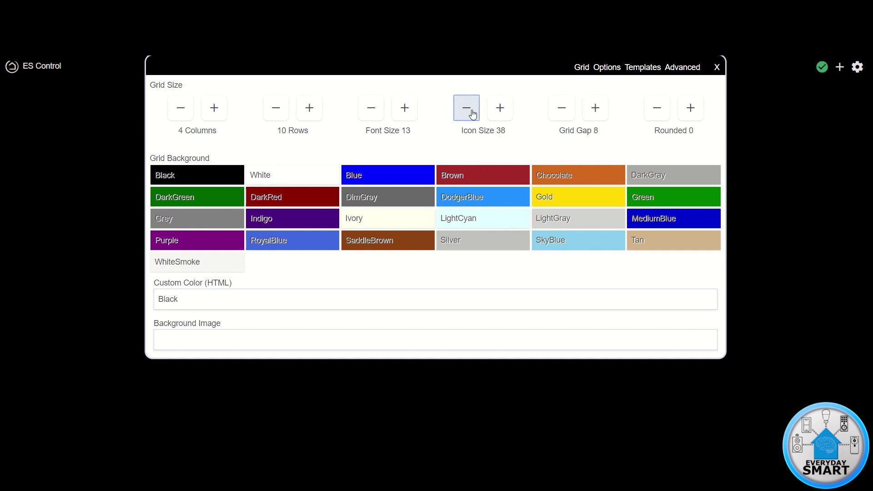
left_click(473, 114)
left_click(473, 114)
left_click(473, 113)
left_click(473, 114)
left_click(474, 114)
left_click(473, 113)
left_click(473, 113)
left_click(473, 114)
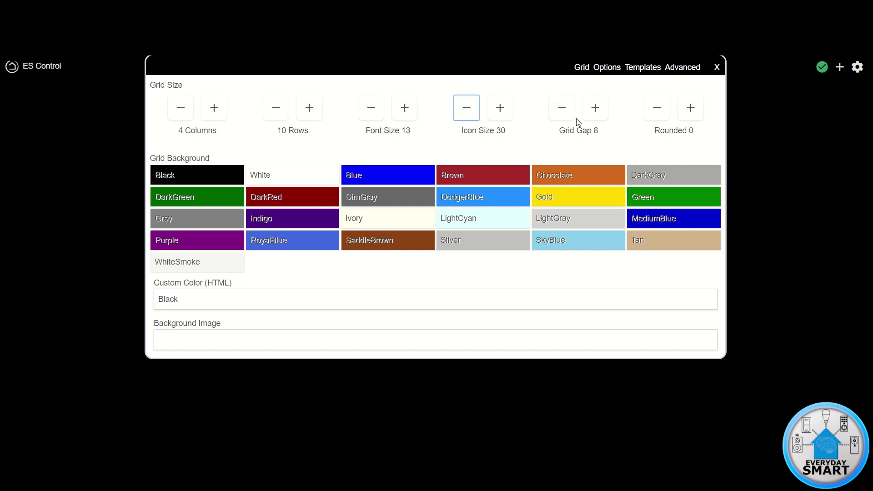
Step: Set the grid gap between the dashboard tiles to 3
left_click(562, 111)
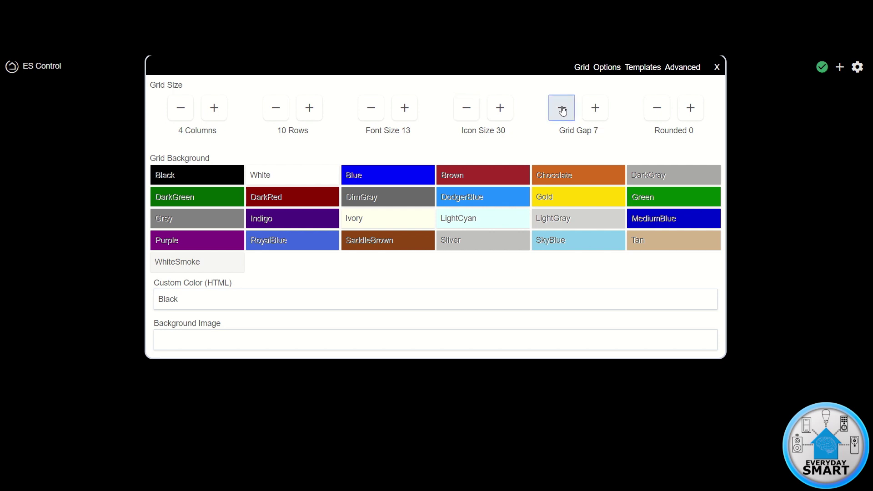
left_click(562, 110)
left_click(562, 111)
left_click(563, 110)
left_click(562, 110)
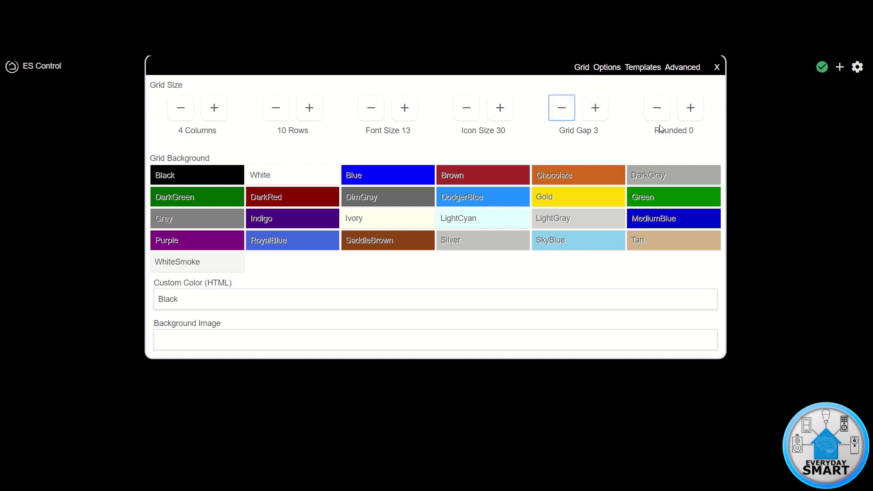
Step: Set the tile corner rounding to 5 and close the dashboard's grid settings
left_click(690, 108)
left_click(690, 109)
left_click(691, 109)
left_click(690, 108)
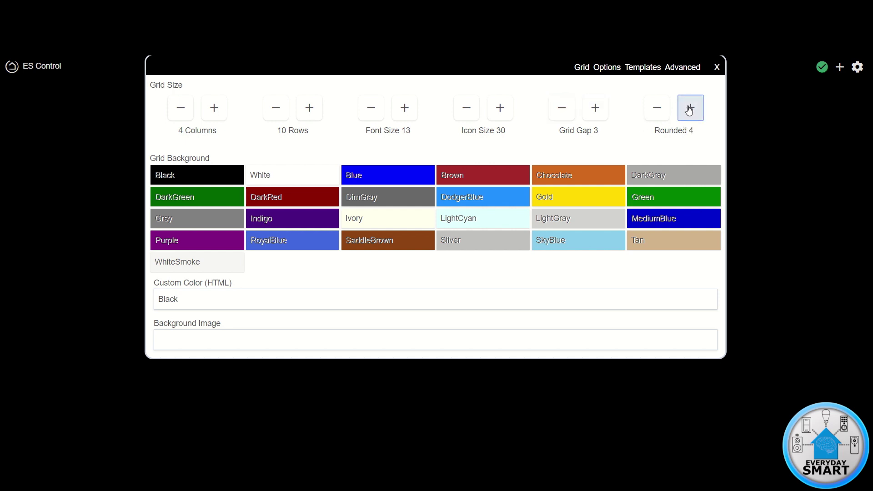
left_click(690, 108)
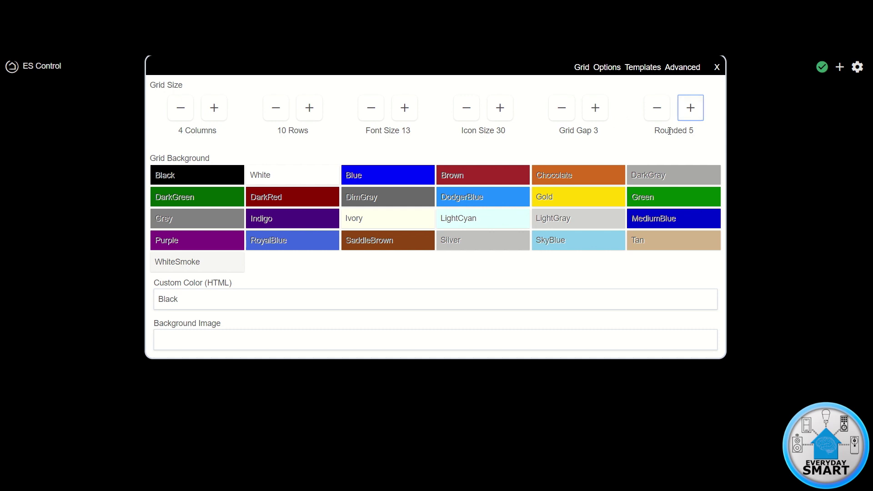
left_click(716, 69)
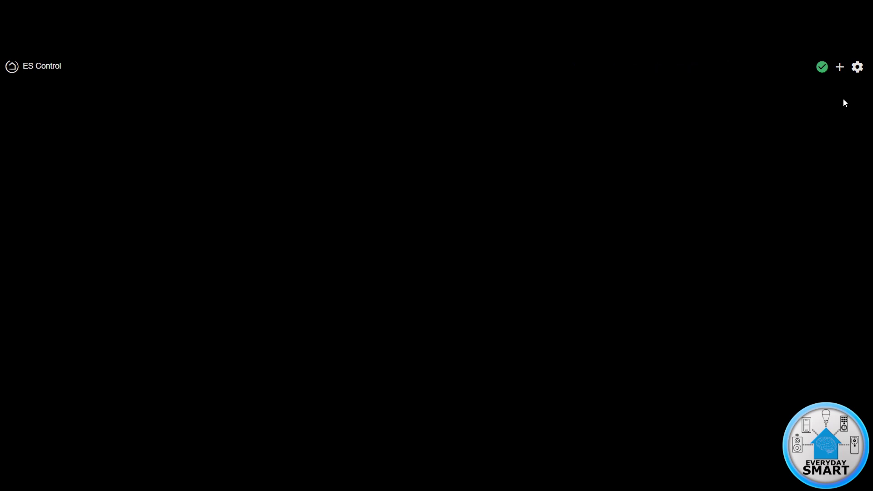
Step: Start a new dashboard tile and choose the HSM template for it
left_click(841, 67)
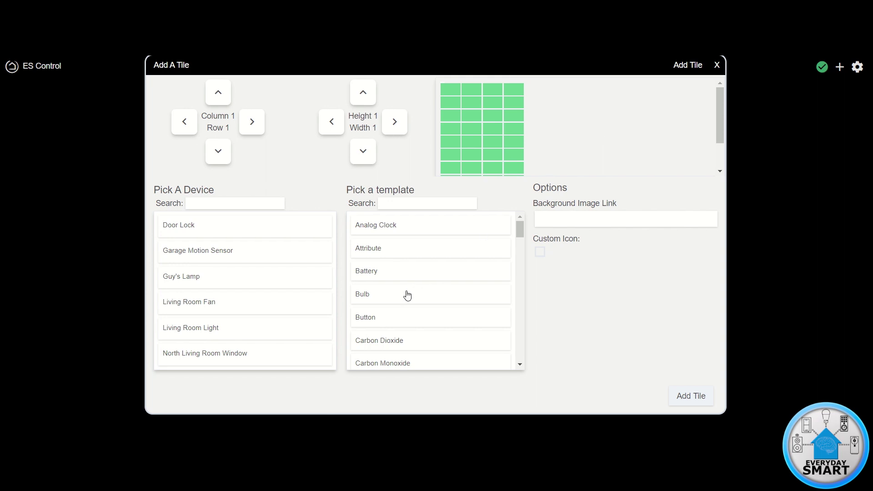
scroll(406, 294, "down", 3)
scroll(406, 295, "down", 10)
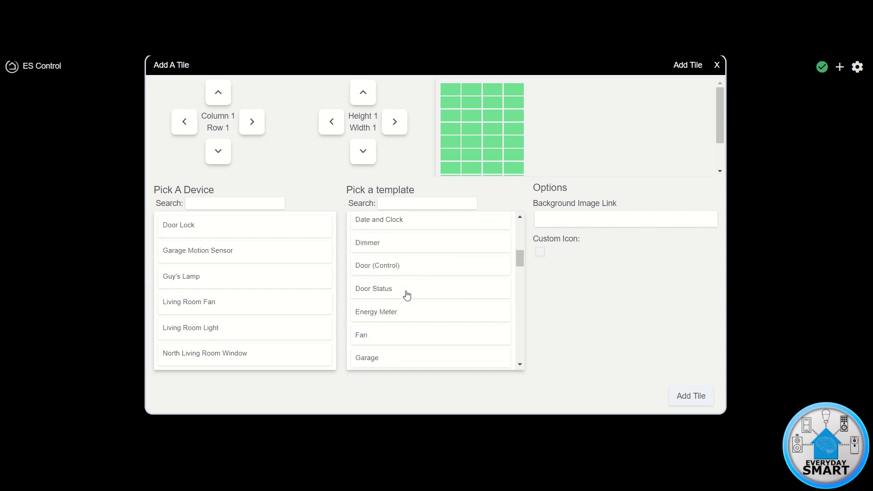
scroll(404, 287, "up", 2)
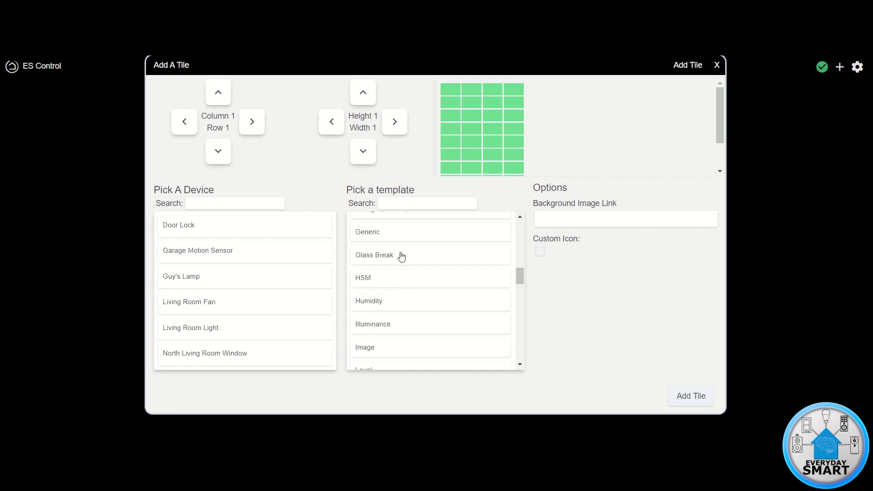
left_click(366, 283)
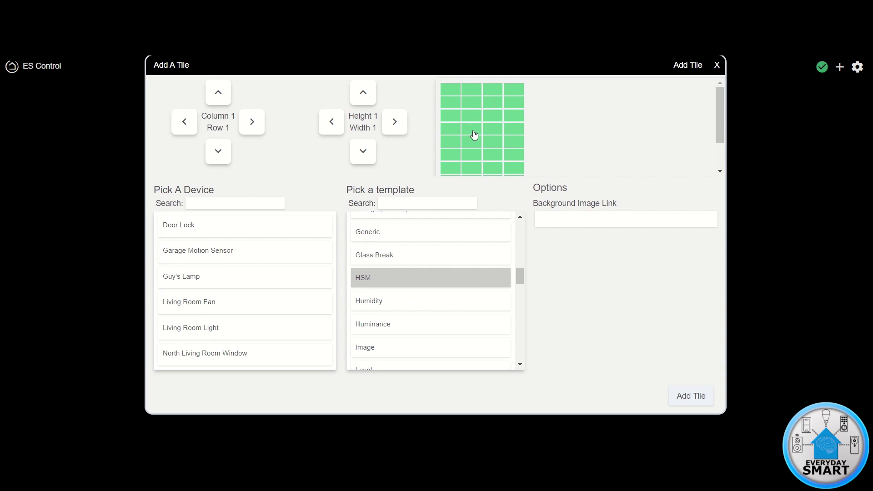
Step: Place the HSM tile at column 1, row 3 with height 2 and width 4, and add it to the dashboard
left_click(450, 121)
left_click(451, 132)
left_click(450, 95)
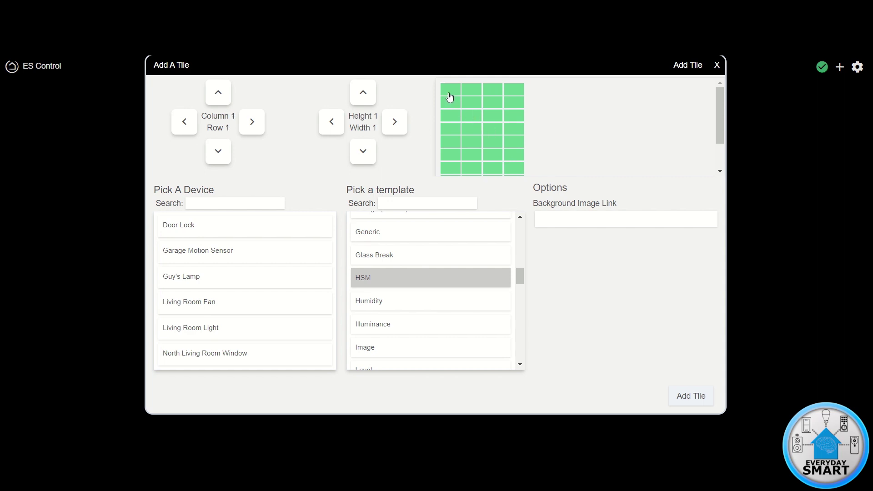
left_click(453, 122)
left_click(394, 128)
left_click(394, 129)
left_click(395, 128)
left_click(363, 154)
left_click(450, 119)
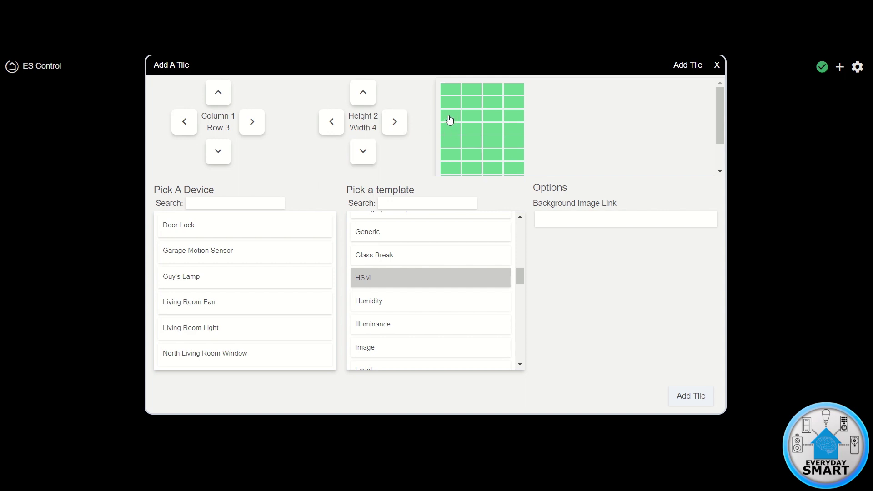
left_click(691, 397)
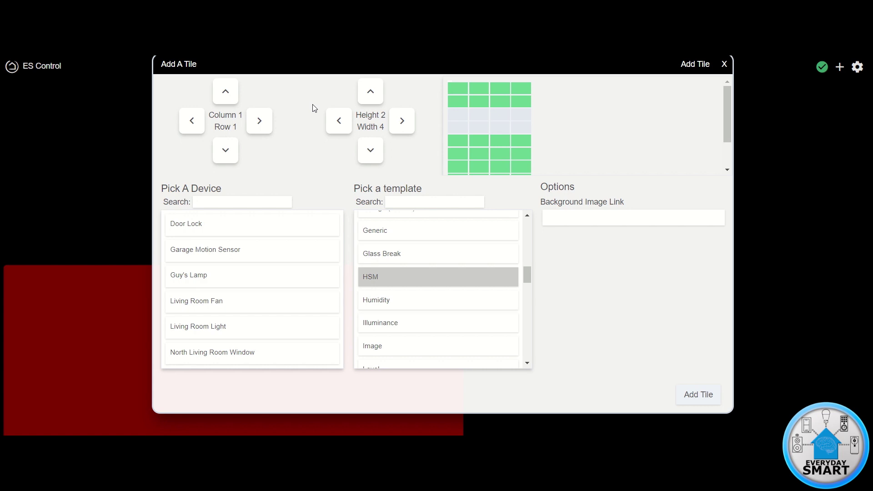
Step: Choose the Text template for another tile and enter "Great Room" as its text
scroll(411, 301, "down", 3)
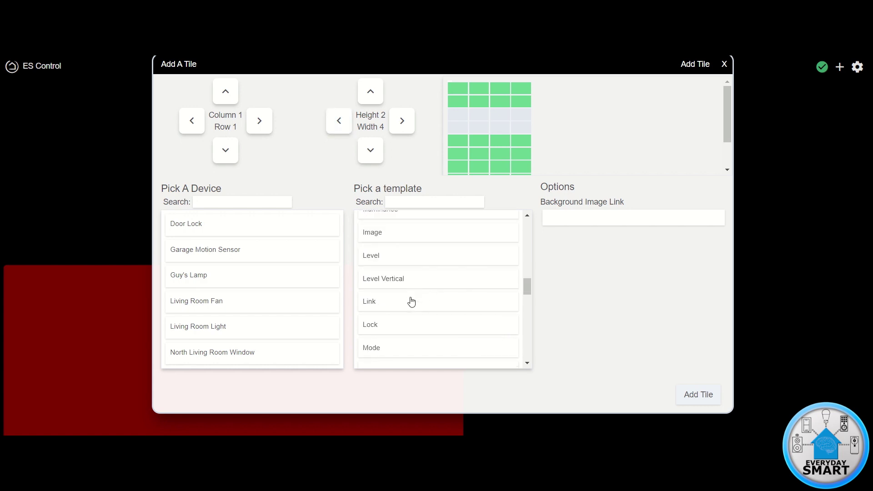
scroll(411, 301, "down", 6)
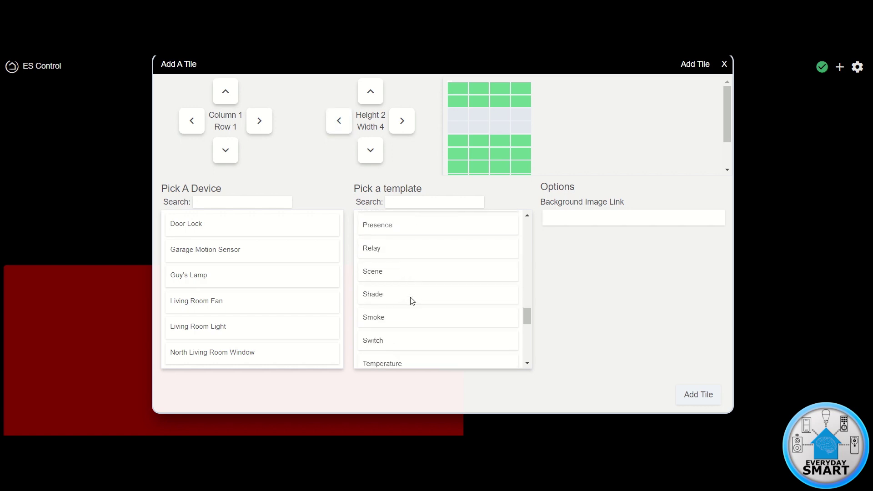
scroll(412, 301, "down", 3)
left_click(369, 303)
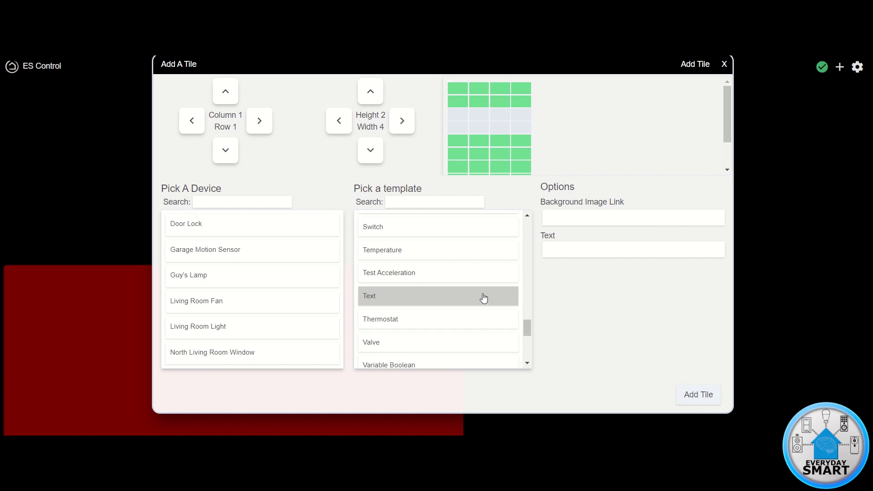
left_click(577, 253)
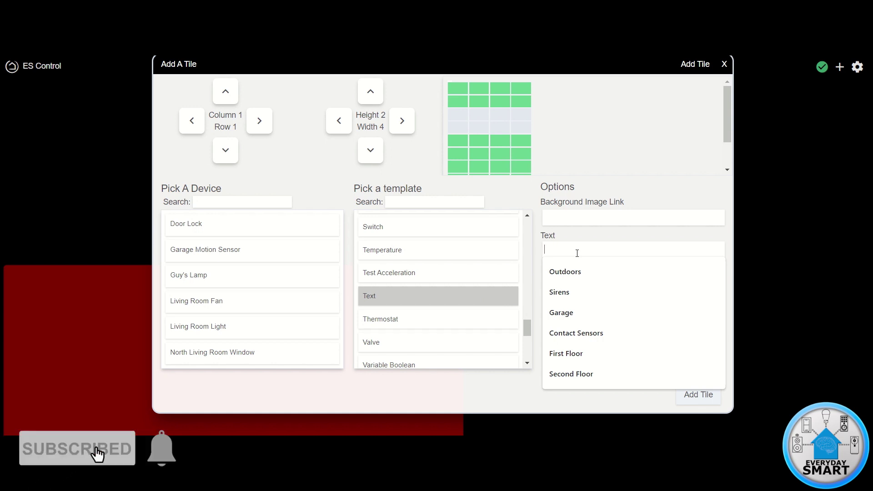
type("Great Room")
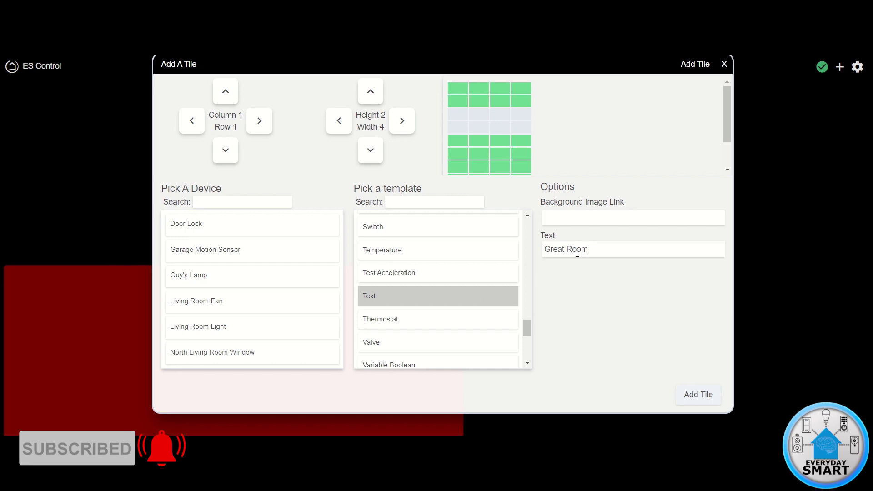
Step: Place the Great Room text tile at column 1, row 5 with height 1 and width 1, and add it
left_click(459, 145)
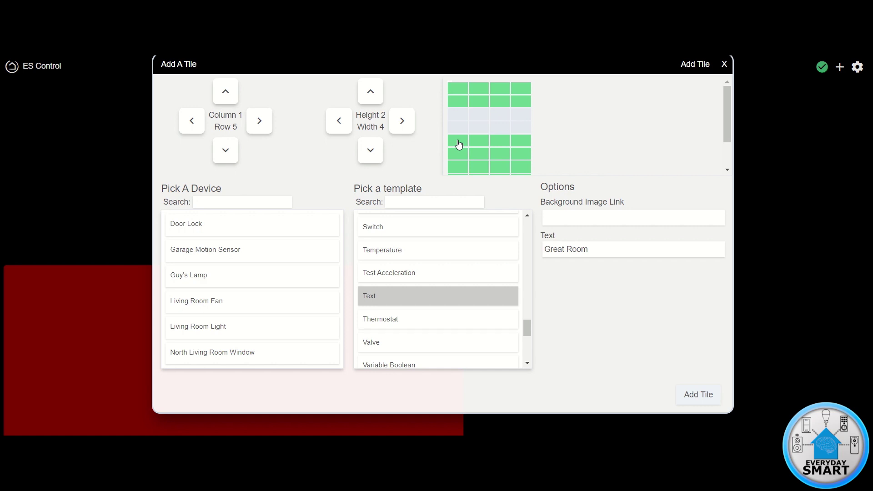
left_click(339, 121)
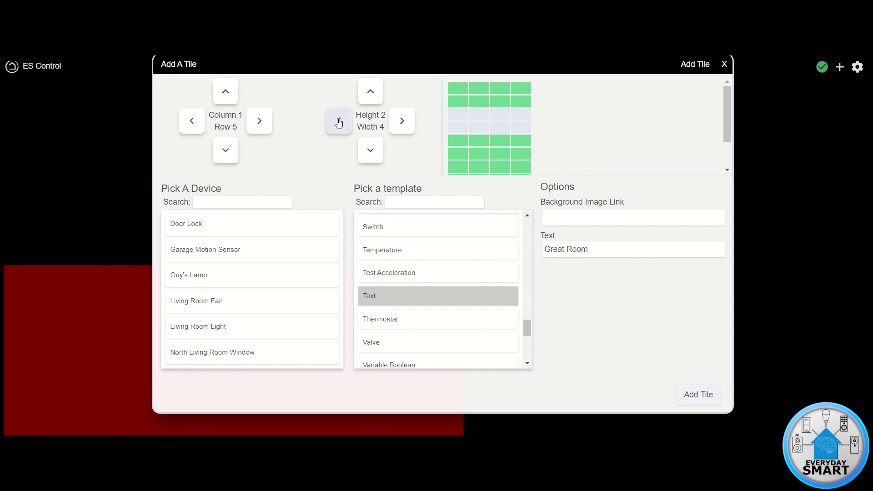
left_click(339, 122)
left_click(339, 122)
left_click(371, 92)
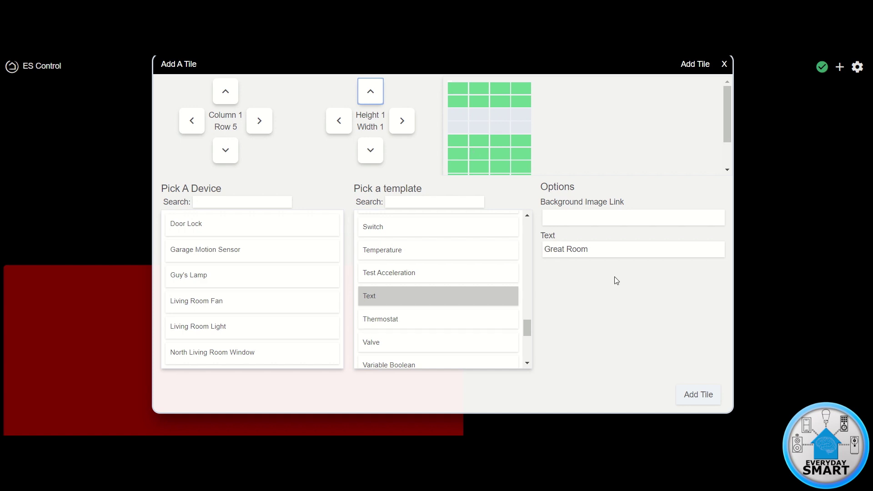
left_click(690, 395)
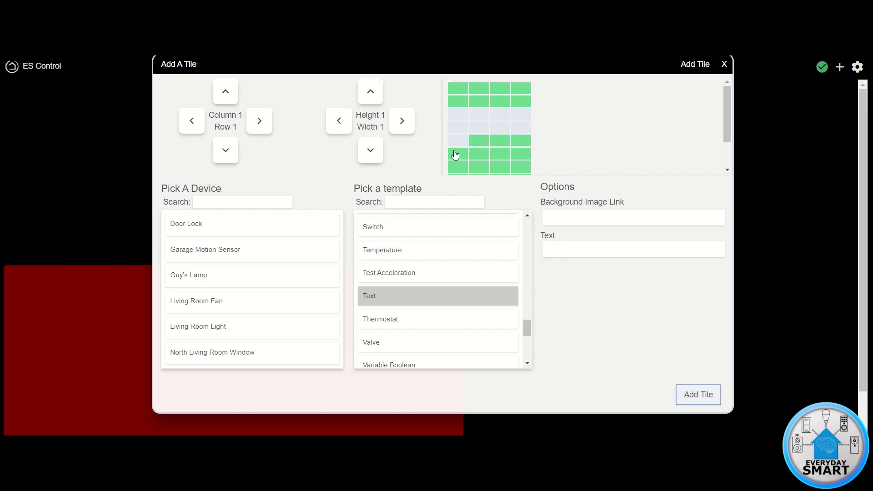
Step: Add a Living Room Light tile with the Switch template at column 2, row 5, setting its width to 3
scroll(458, 146, "down", 2)
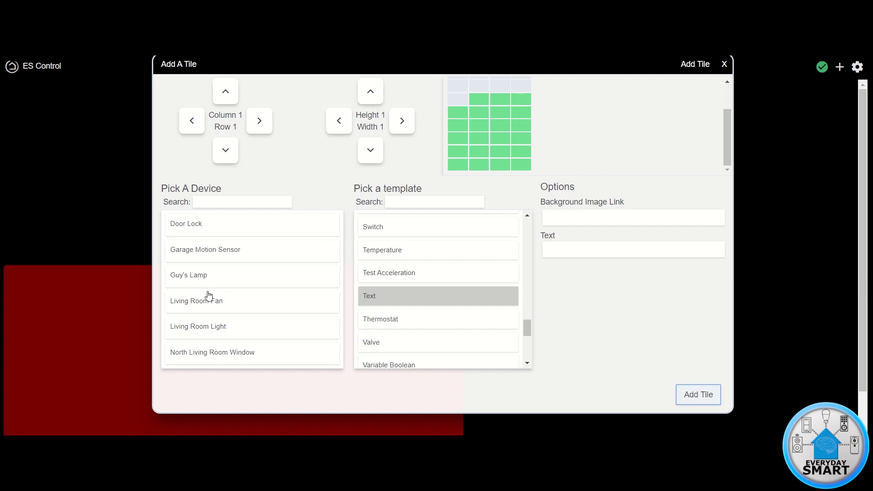
left_click(189, 330)
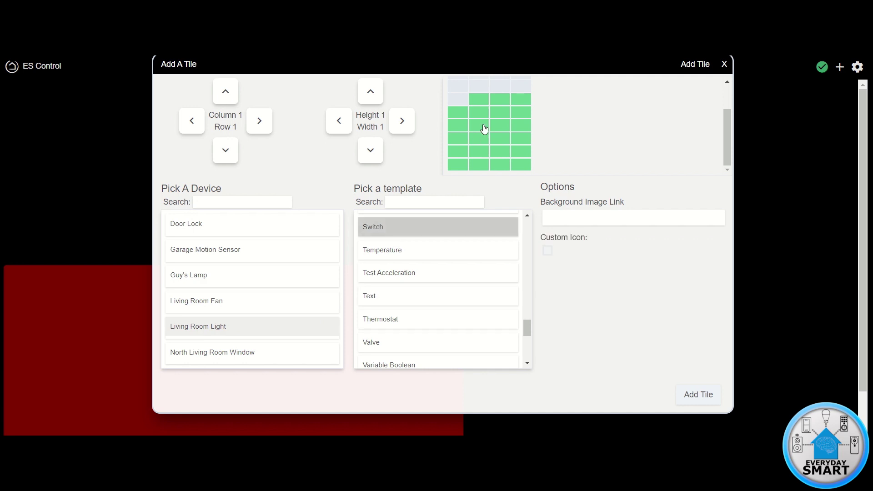
left_click(482, 103)
left_click(401, 121)
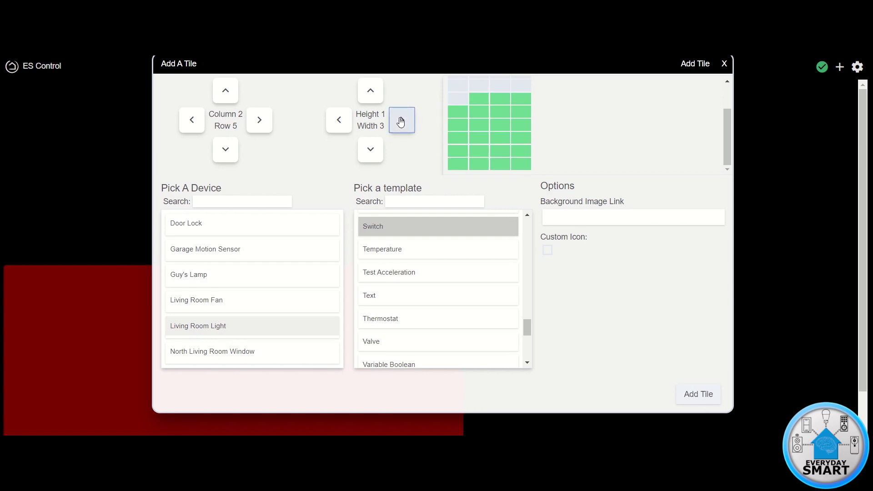
left_click(698, 394)
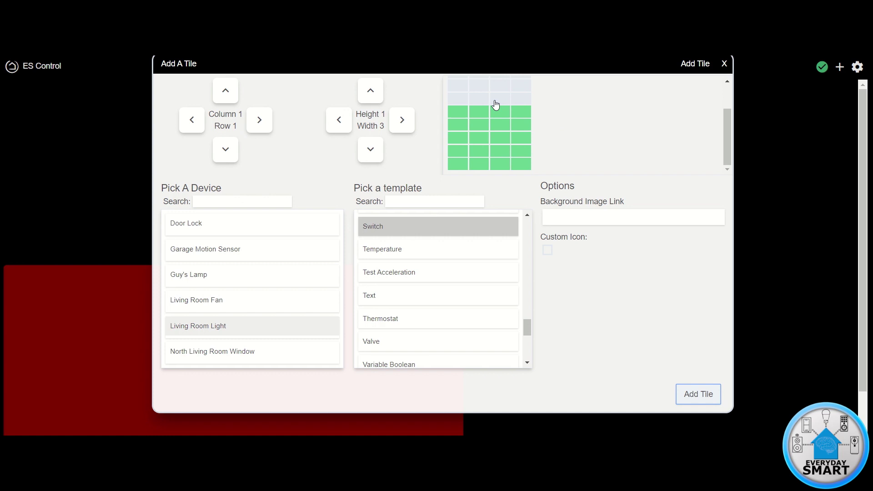
Step: Add a Living Room Fan tile with the Fan template at column 2, row 6
left_click(200, 306)
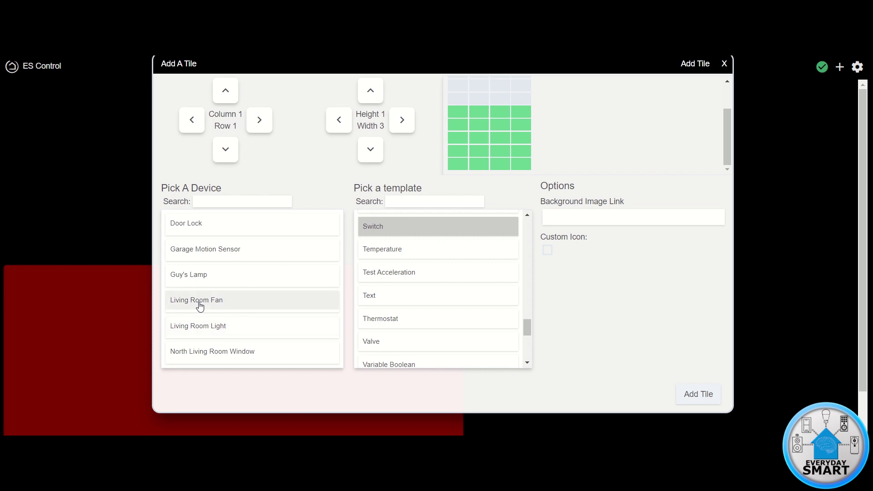
scroll(421, 293, "up", 2)
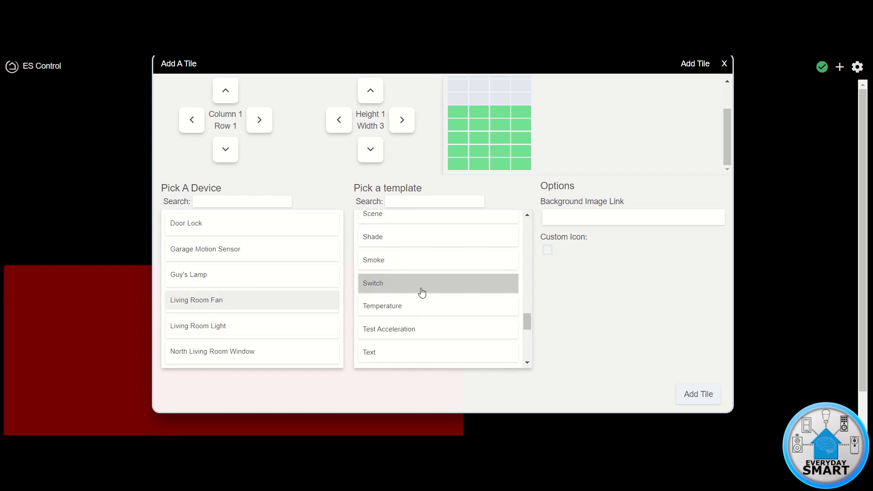
scroll(422, 293, "up", 2)
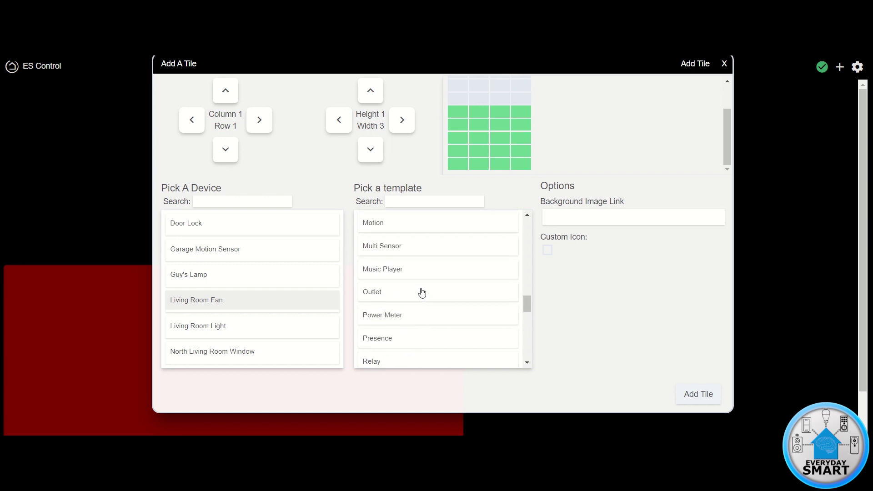
scroll(422, 294, "up", 4)
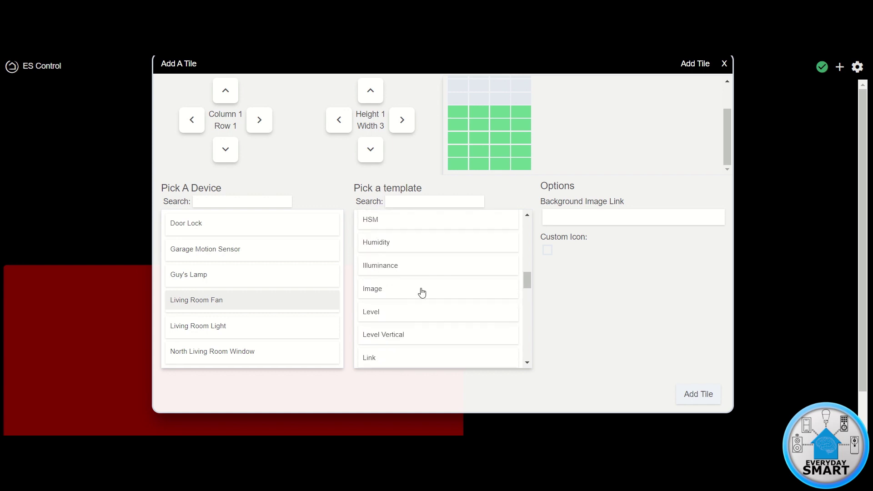
scroll(421, 293, "up", 3)
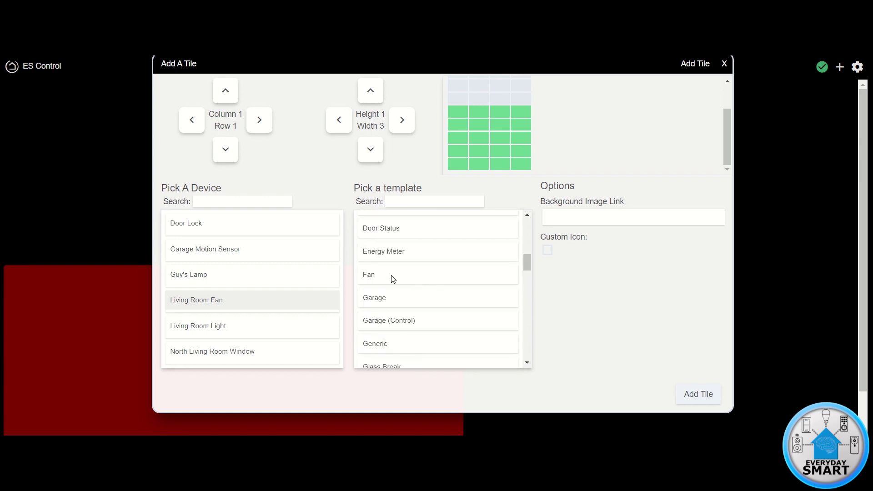
left_click(381, 278)
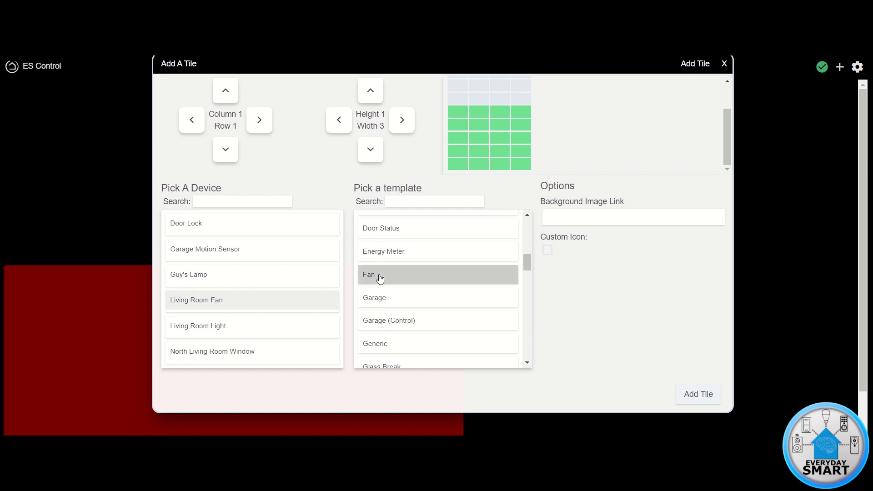
left_click(482, 119)
left_click(697, 395)
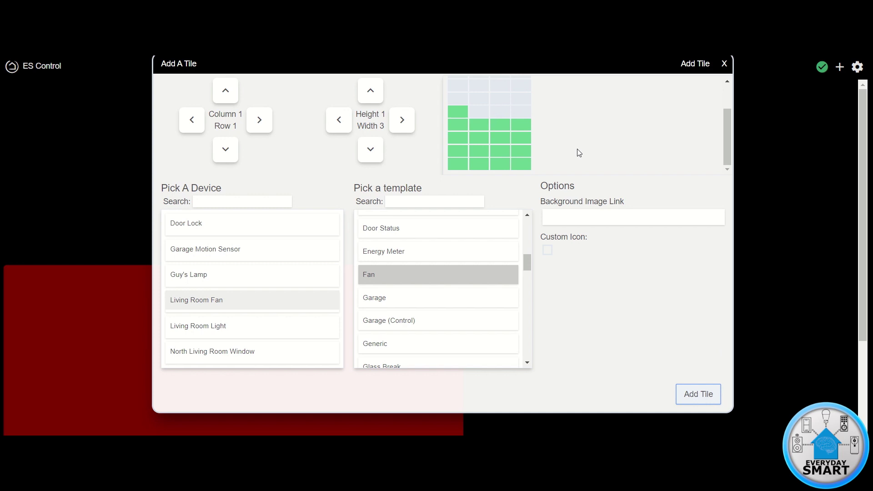
Step: Add a North Living Room Window tile with the Contact Sensor template at column 2, row 7
left_click(200, 357)
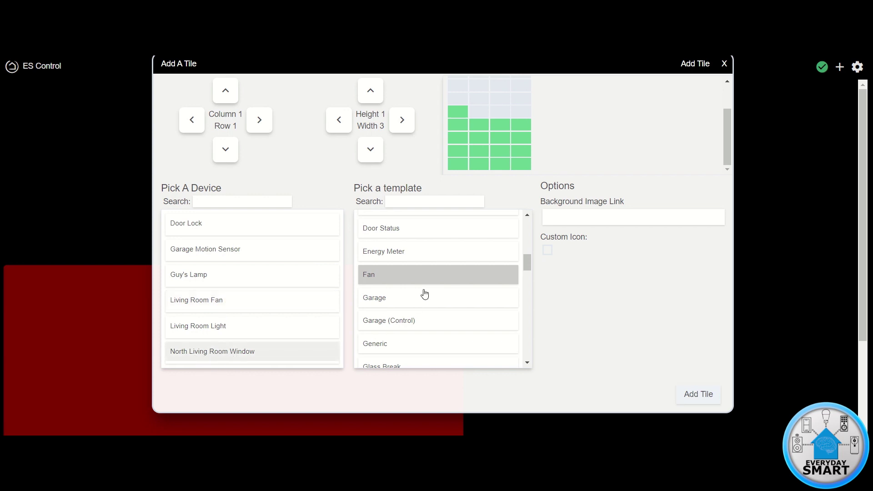
scroll(425, 294, "up", 4)
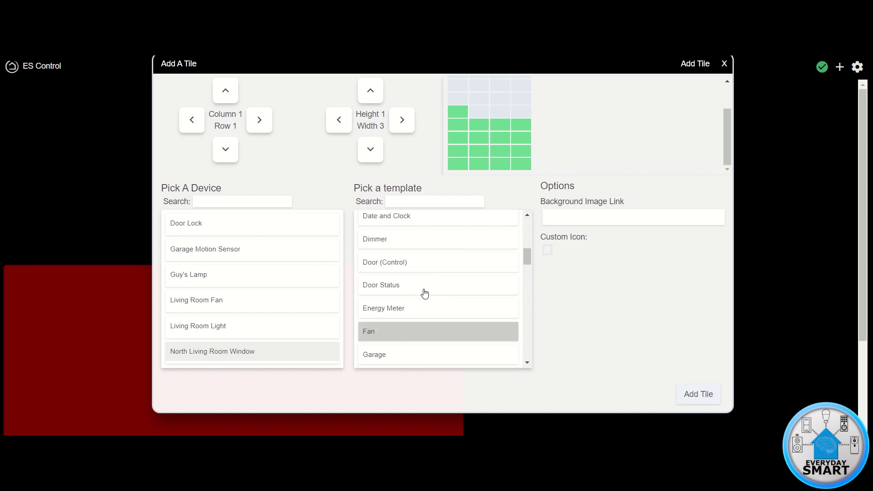
scroll(425, 293, "up", 1)
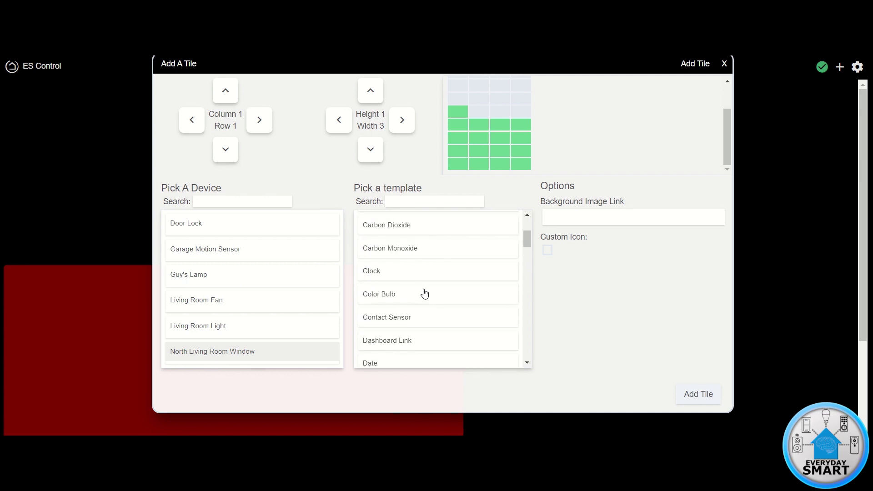
left_click(380, 321)
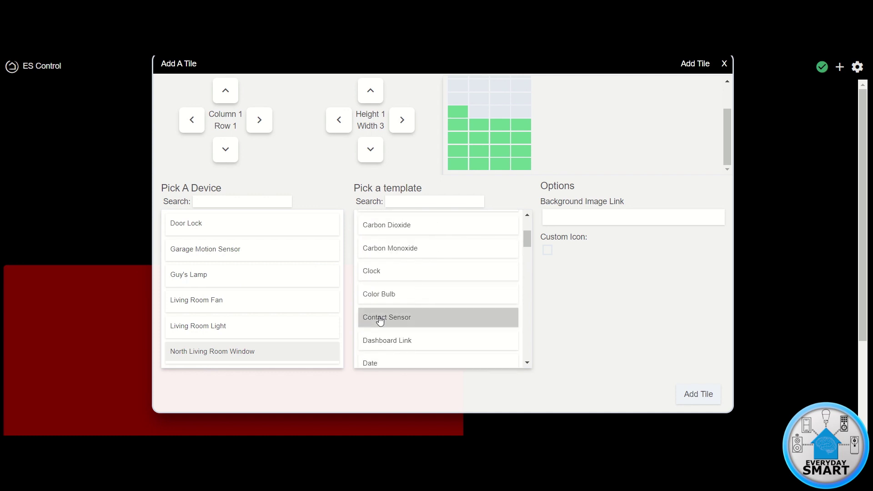
left_click(481, 130)
left_click(700, 395)
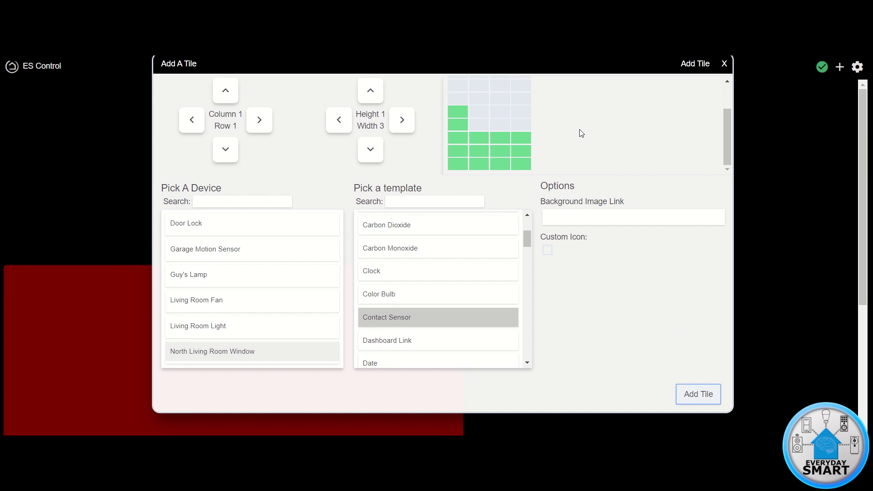
Step: Add a Door Lock tile with the Lock template at column 2, row 8, with height 1 and width 3
left_click(201, 226)
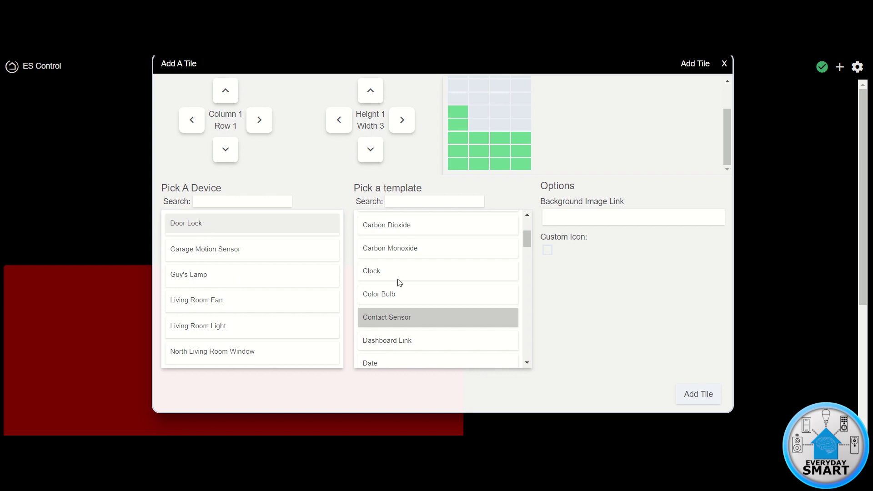
scroll(399, 282, "down", 2)
scroll(410, 283, "down", 8)
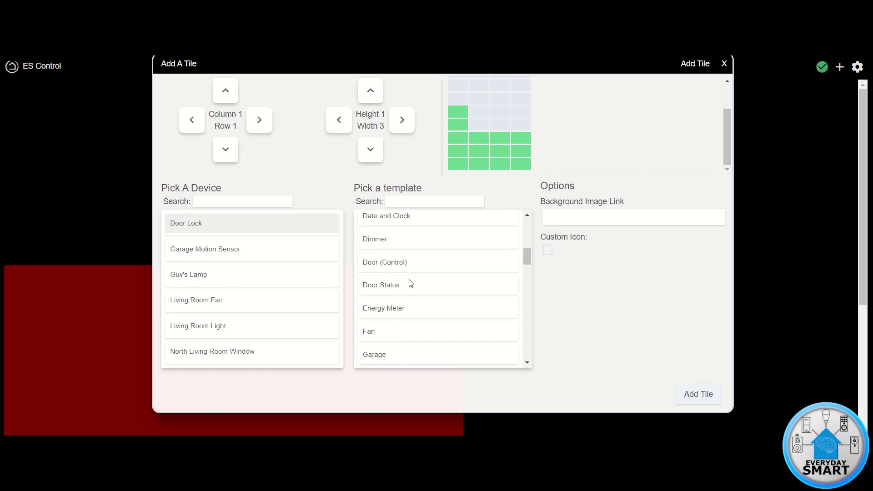
scroll(411, 283, "down", 2)
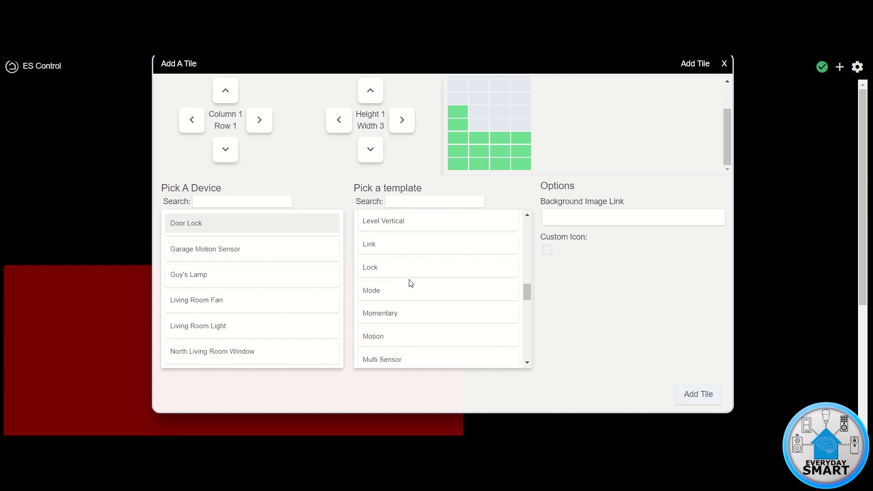
left_click(379, 274)
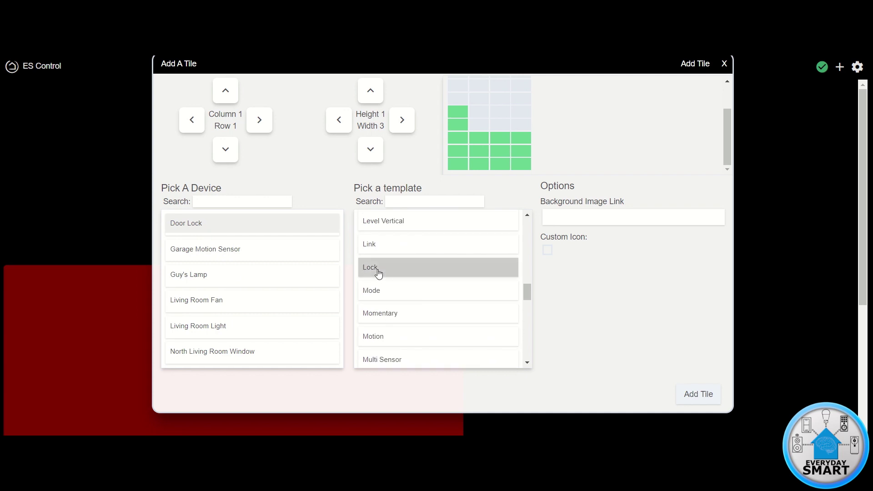
left_click(481, 143)
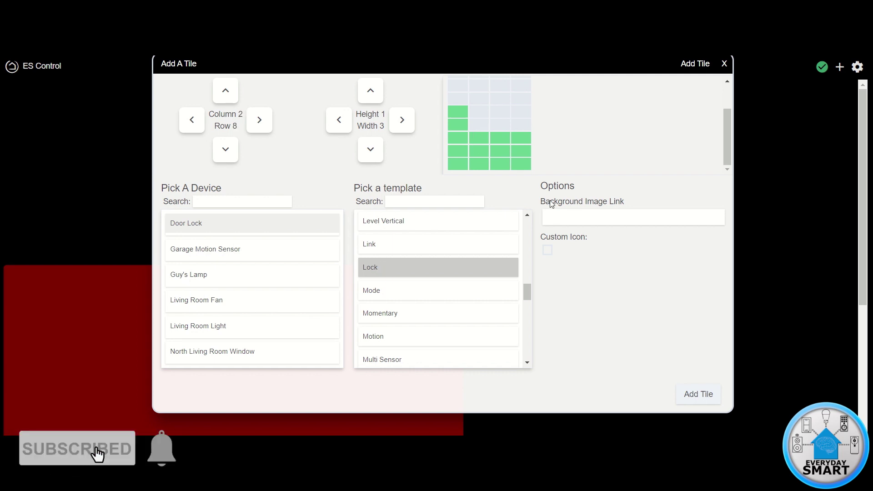
left_click(697, 396)
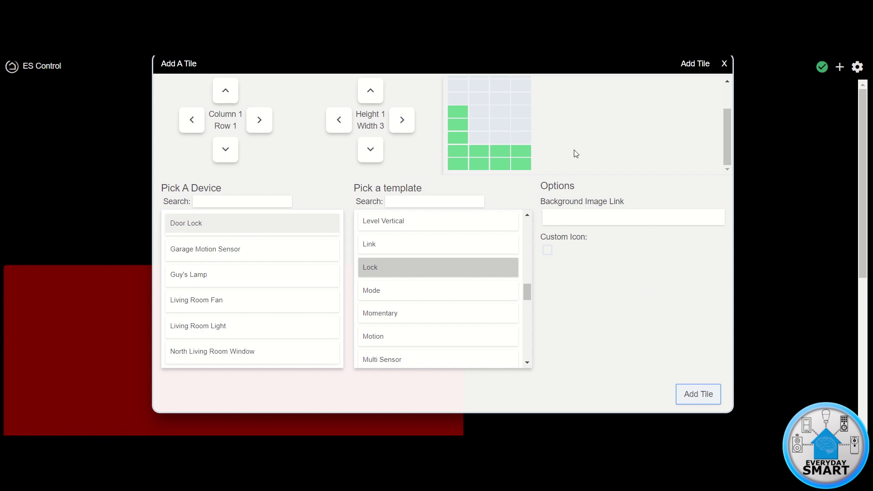
Step: Add a Guy's Lamp tile with the Color Bulb template at column 2, row 9, with width 3
left_click(194, 278)
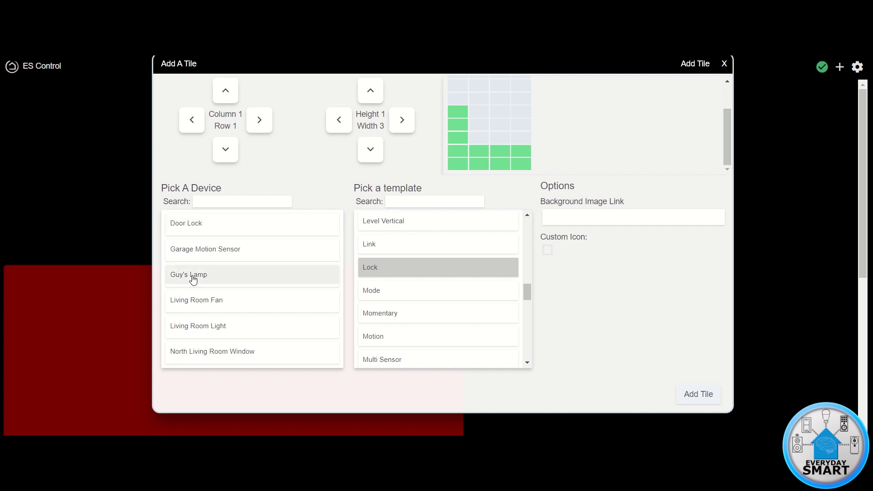
scroll(412, 282, "up", 3)
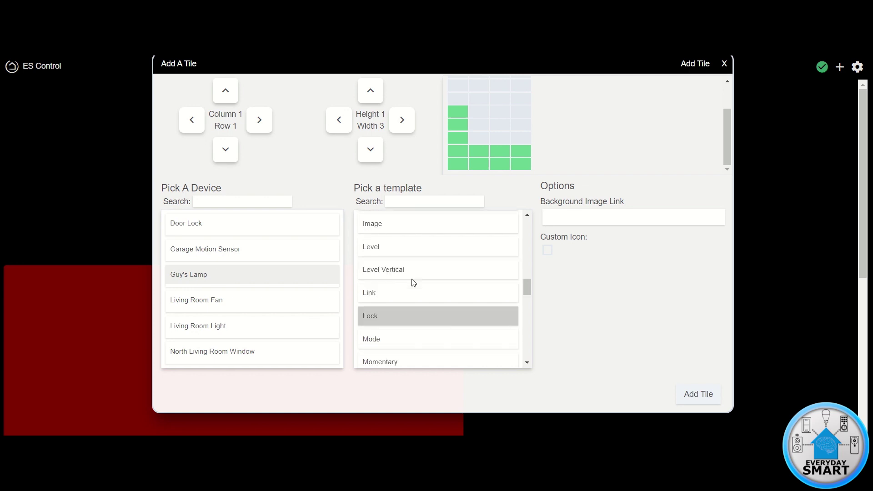
scroll(414, 283, "up", 6)
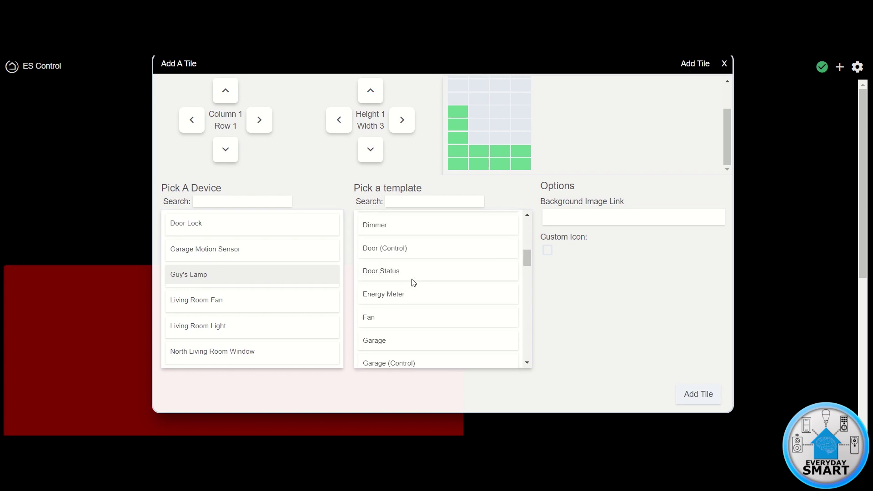
scroll(412, 280, "up", 2)
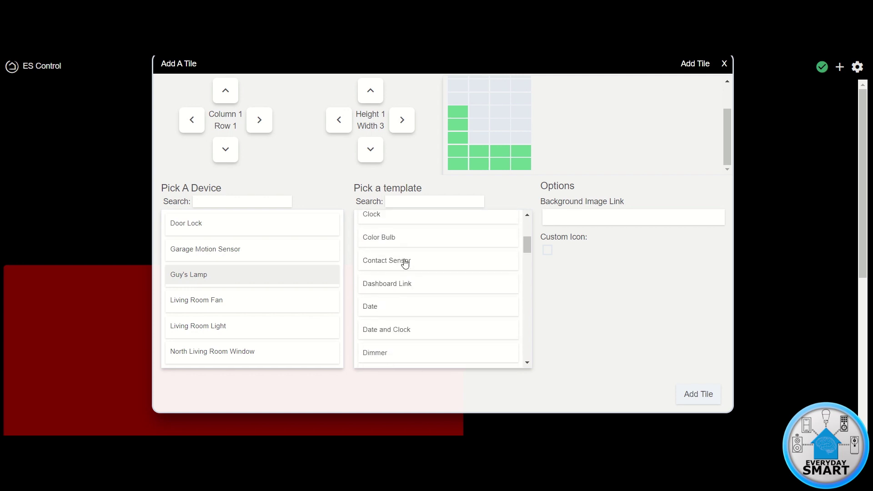
left_click(379, 239)
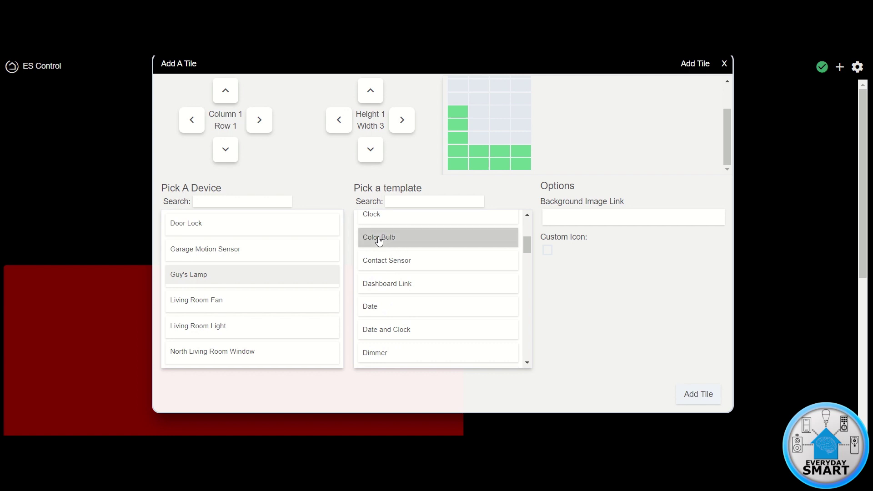
left_click(479, 155)
left_click(700, 394)
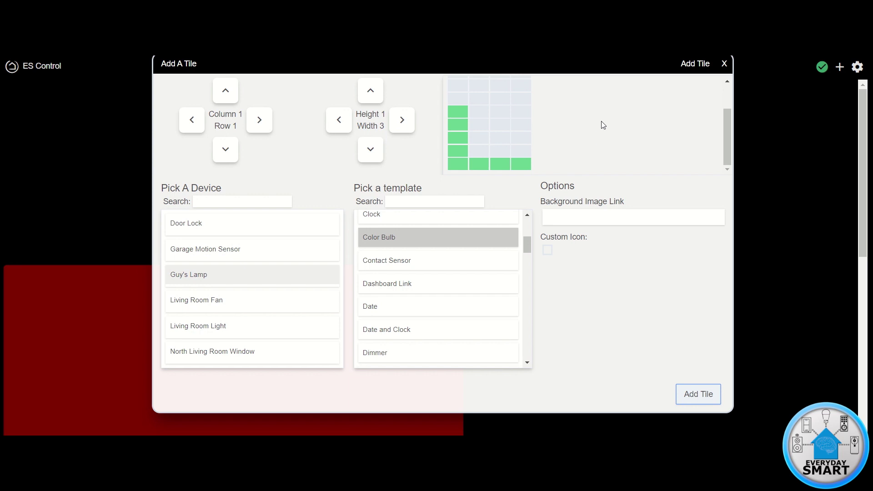
Step: Add a Garage Motion Sensor tile with the Motion template at column 2, row 10, with width 3, and finish adding tiles
left_click(202, 257)
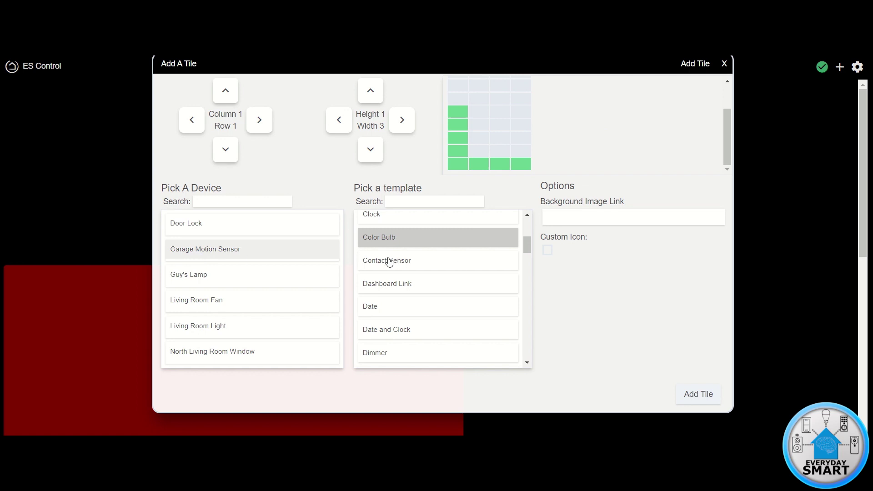
scroll(422, 285, "down", 4)
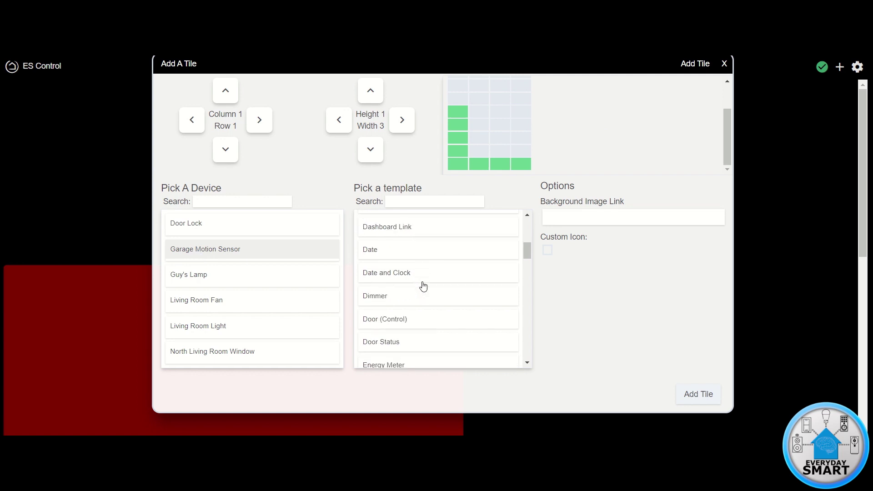
scroll(423, 286, "down", 6)
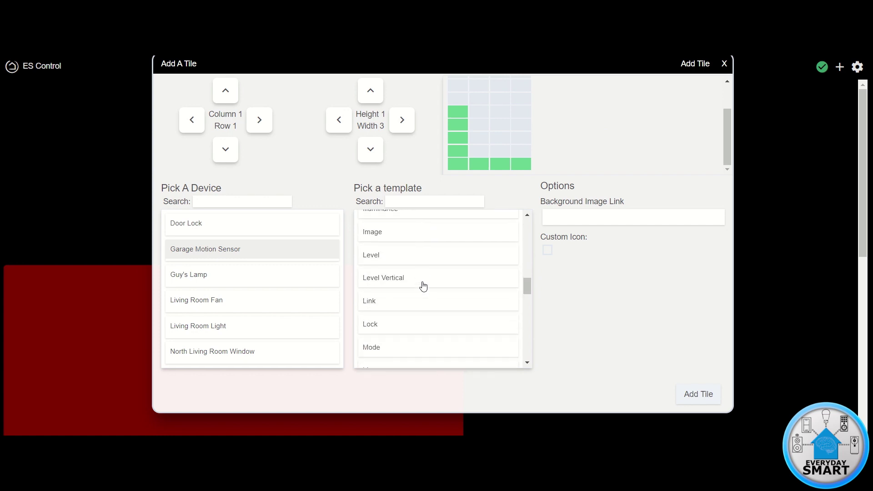
scroll(423, 285, "down", 1)
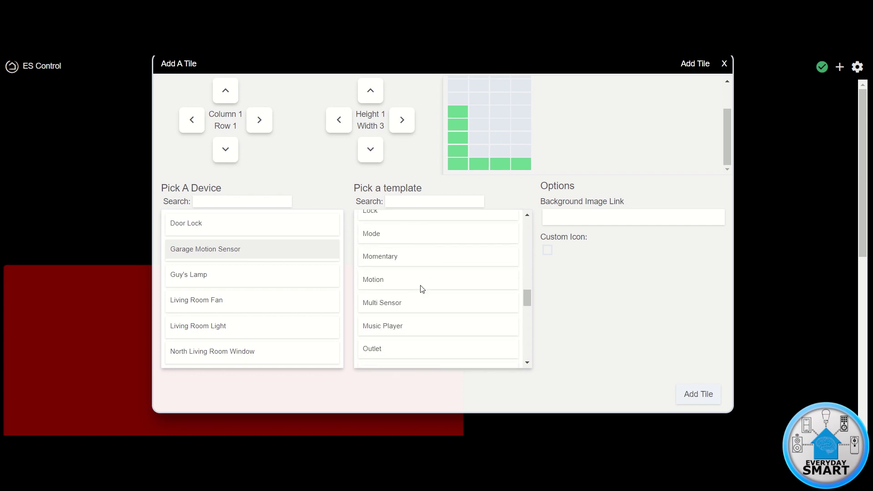
left_click(373, 285)
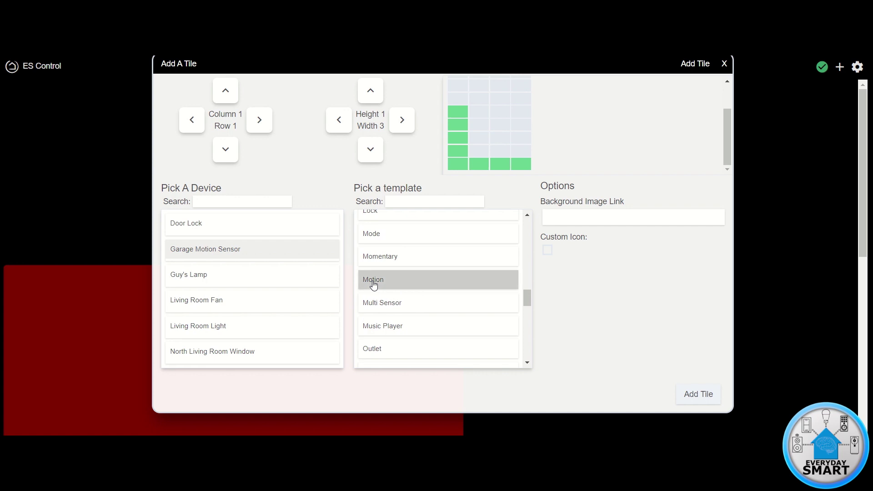
left_click(481, 165)
left_click(710, 393)
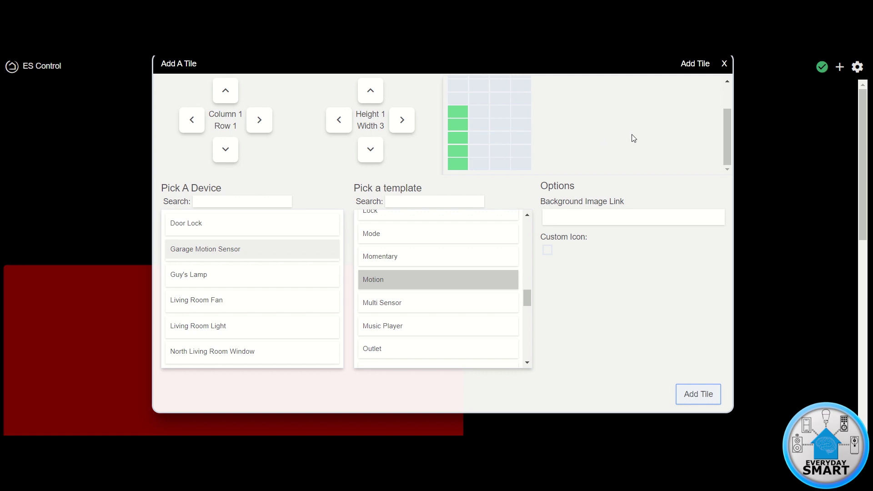
left_click(724, 65)
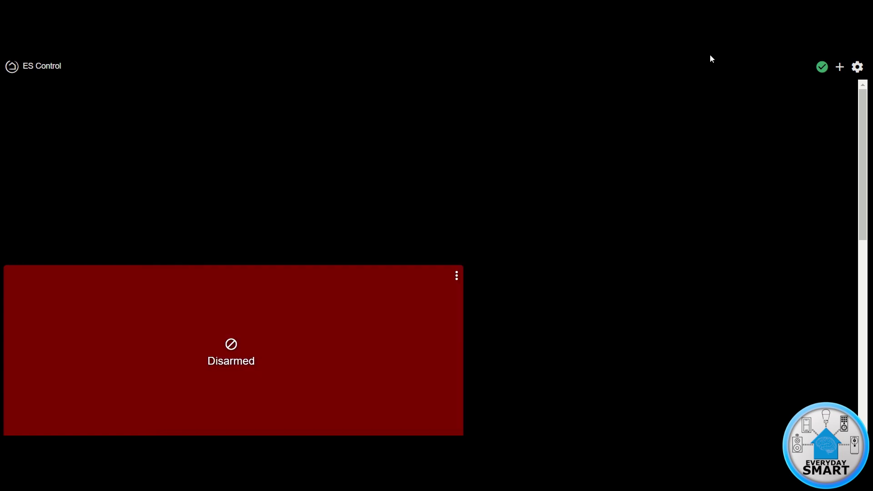
Step: Increase the dashboard grid size to 11 rows
left_click(858, 67)
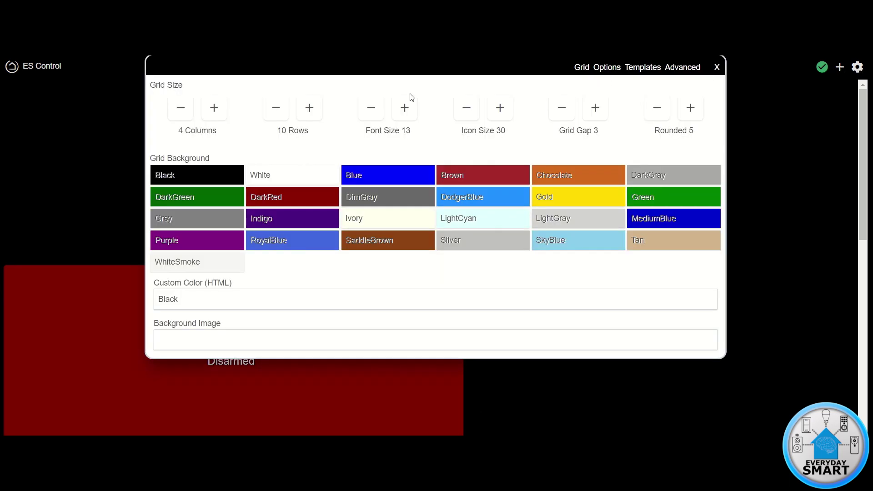
left_click(311, 111)
left_click(717, 67)
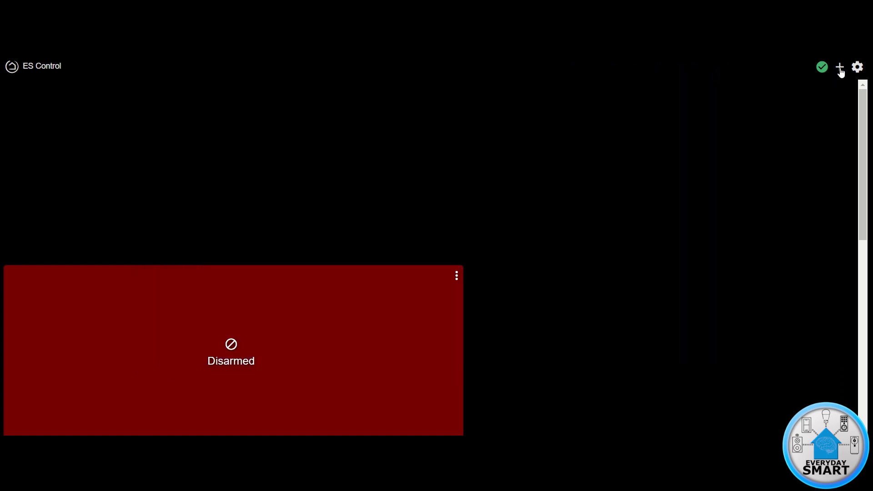
Step: Add a Garage Motion Sensor tile with the Temperature template at column 2, row 11, with height 1 and width 1
left_click(841, 68)
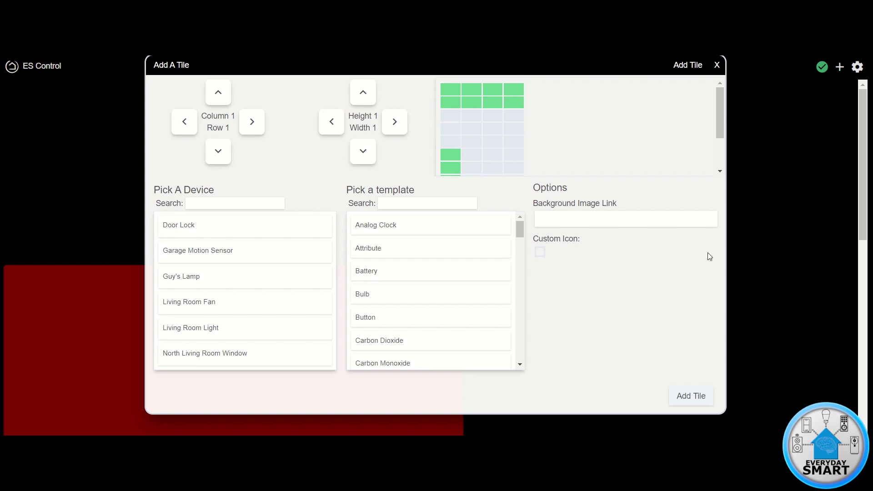
left_click(192, 258)
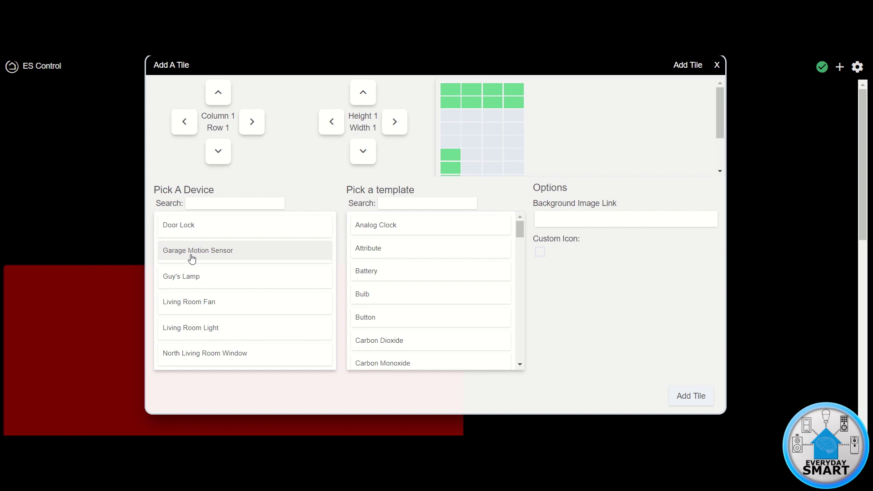
scroll(403, 287, "down", 10)
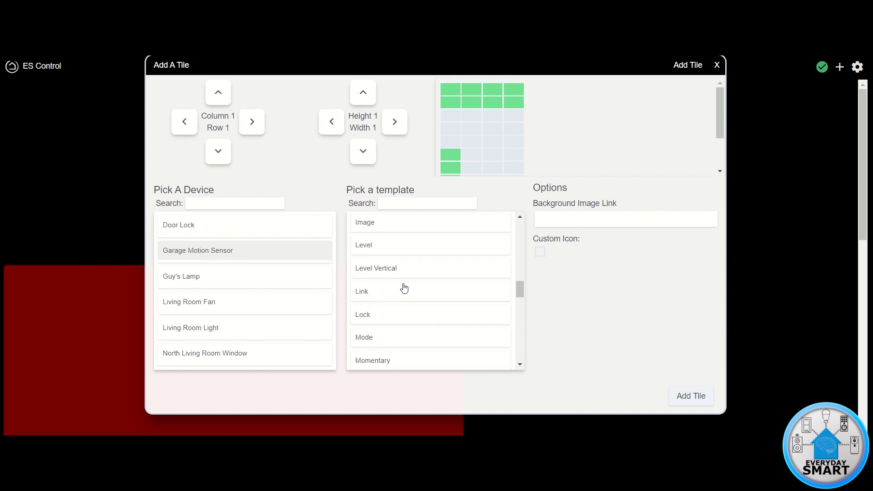
scroll(404, 288, "down", 3)
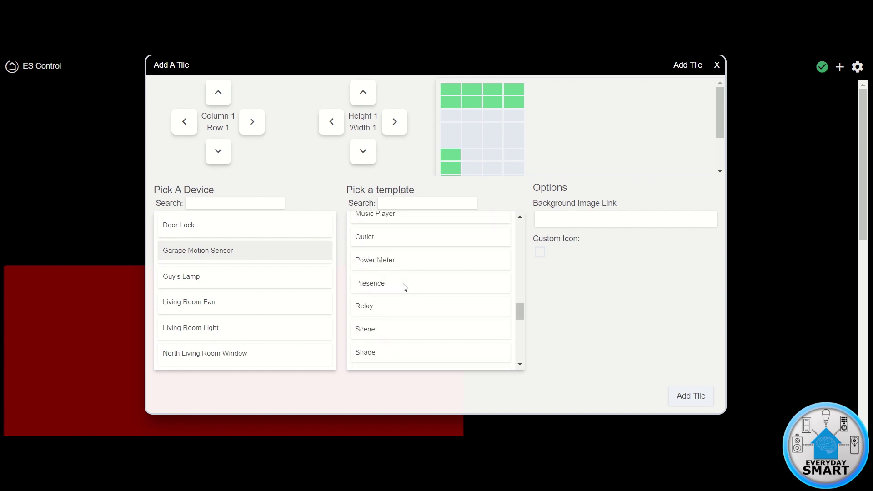
scroll(404, 287, "down", 3)
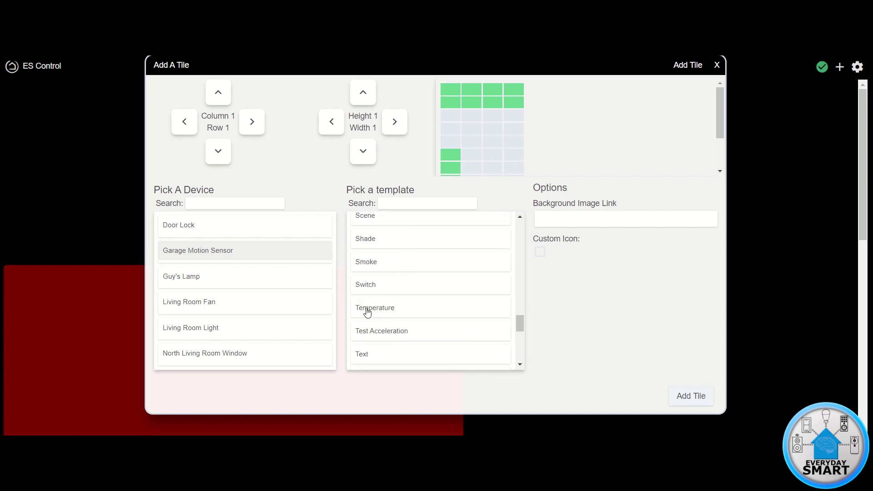
left_click(367, 312)
scroll(471, 164, "down", 3)
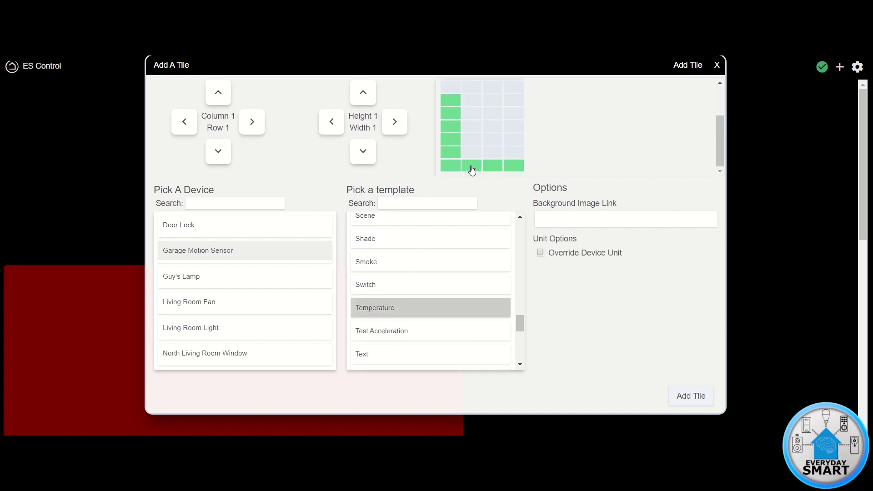
left_click(479, 162)
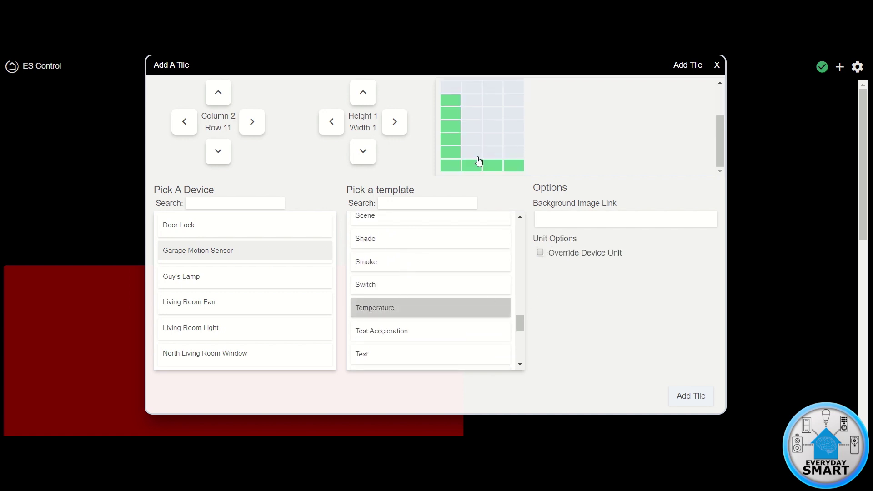
left_click(680, 397)
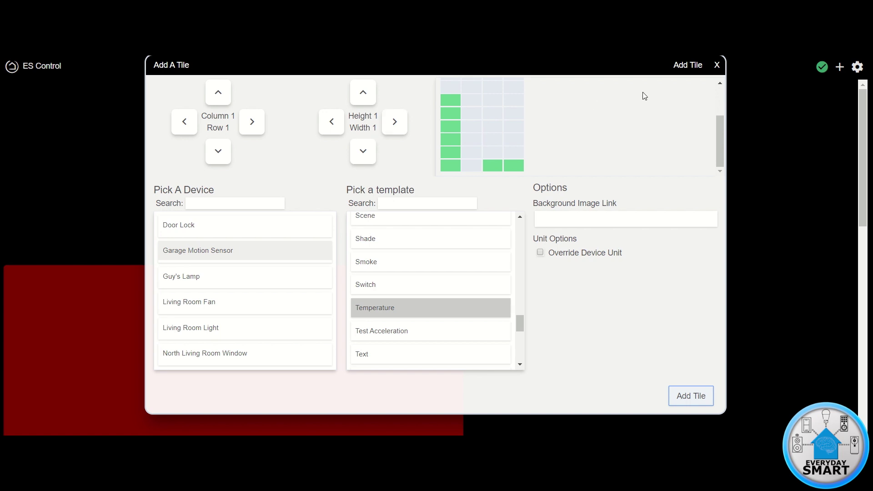
left_click(717, 65)
Step: Widen the Temperature tile in row 11 to a width of 3 and close its editor
scroll(453, 261, "down", 4)
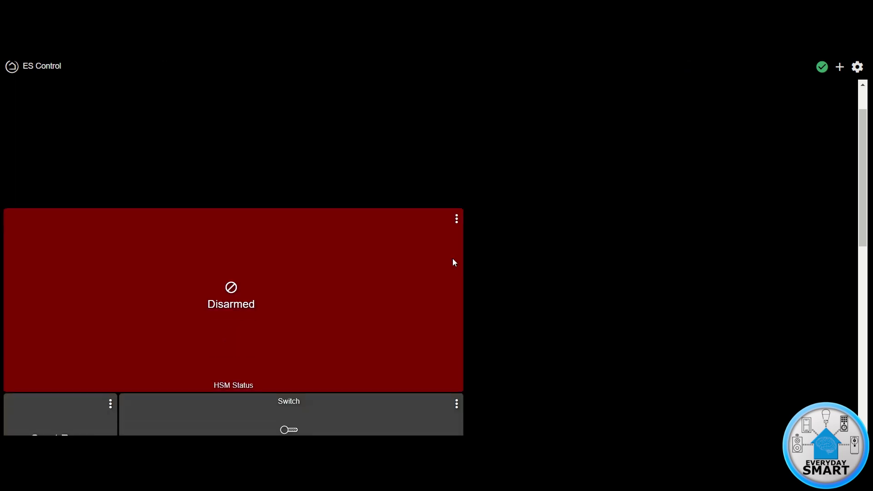
scroll(449, 230, "up", 1)
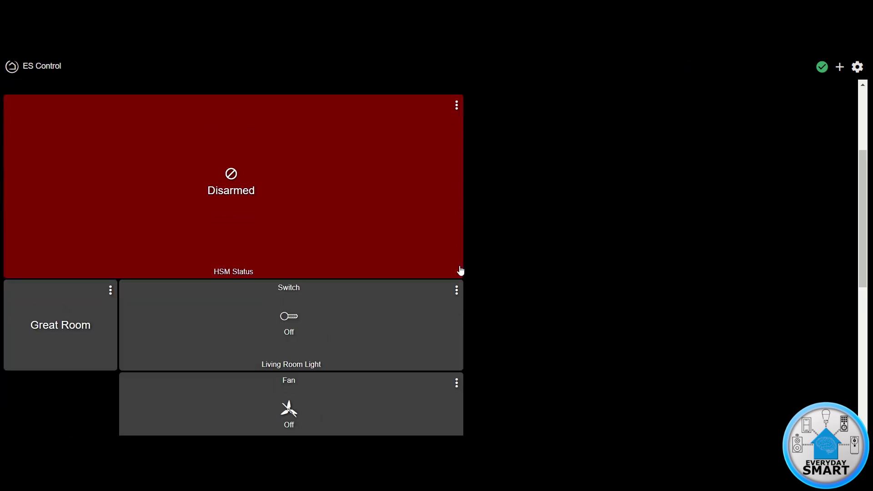
scroll(460, 271, "down", 3)
scroll(460, 271, "down", 5)
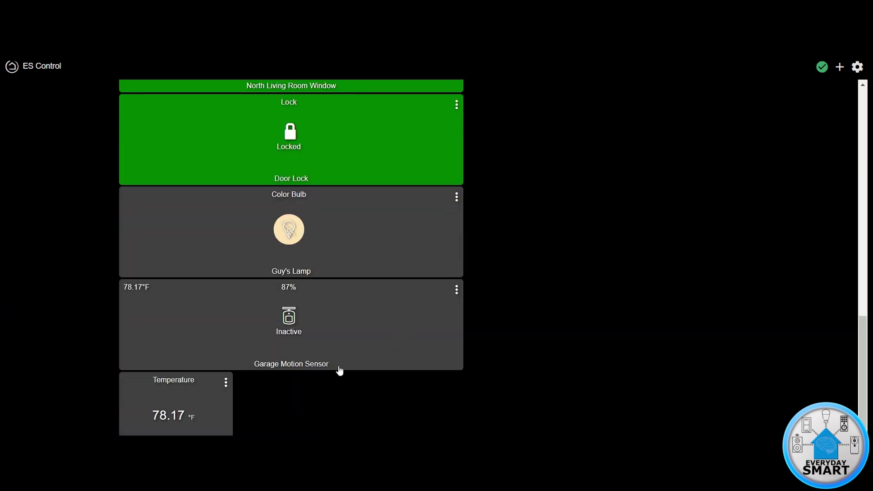
left_click(226, 385)
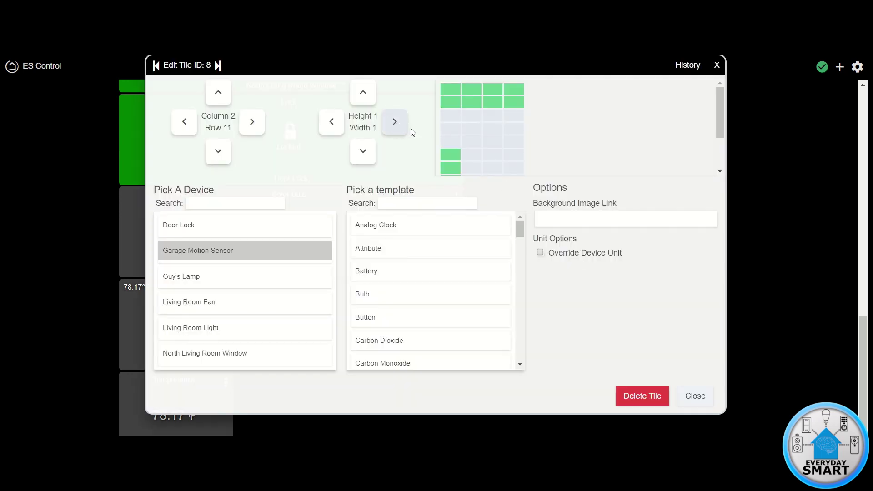
scroll(478, 146, "down", 3)
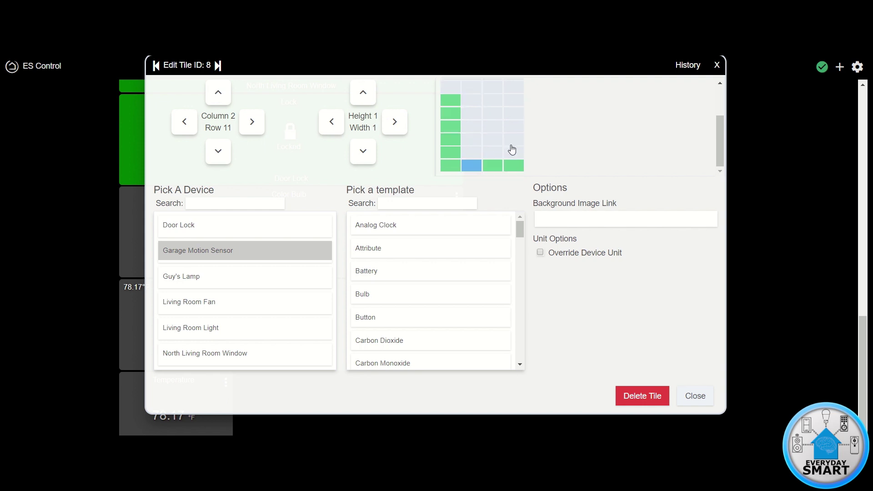
left_click(394, 123)
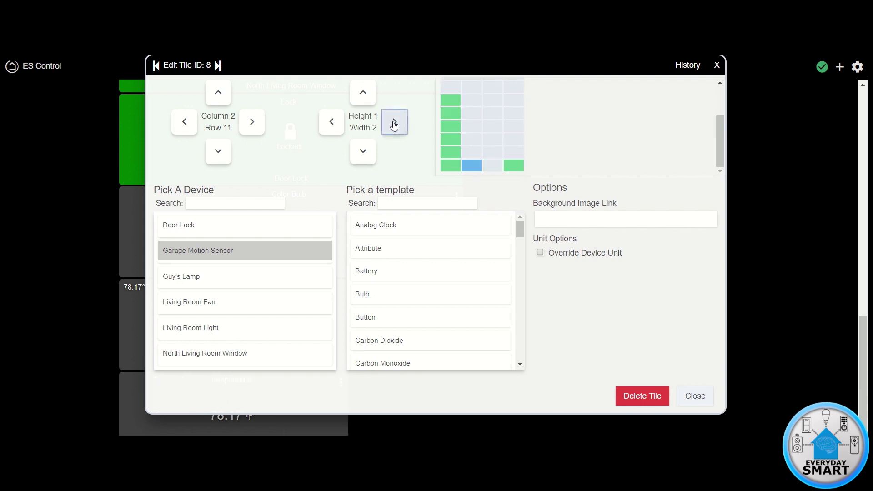
left_click(394, 122)
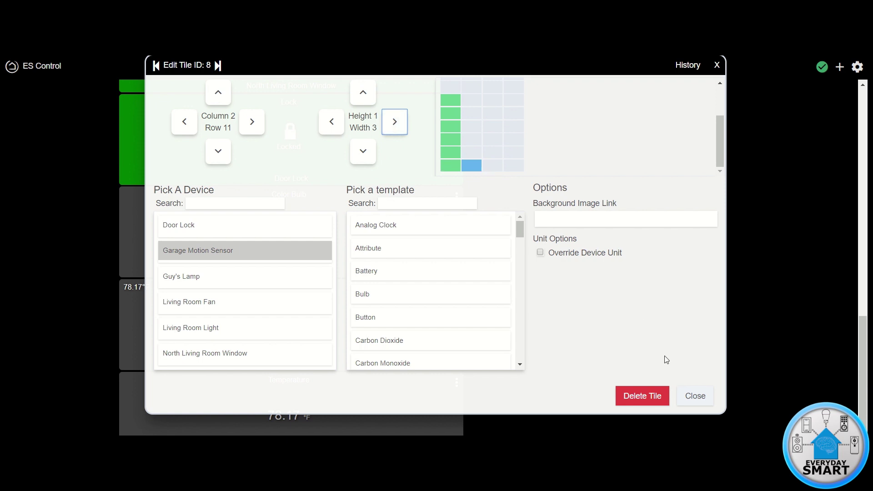
left_click(689, 397)
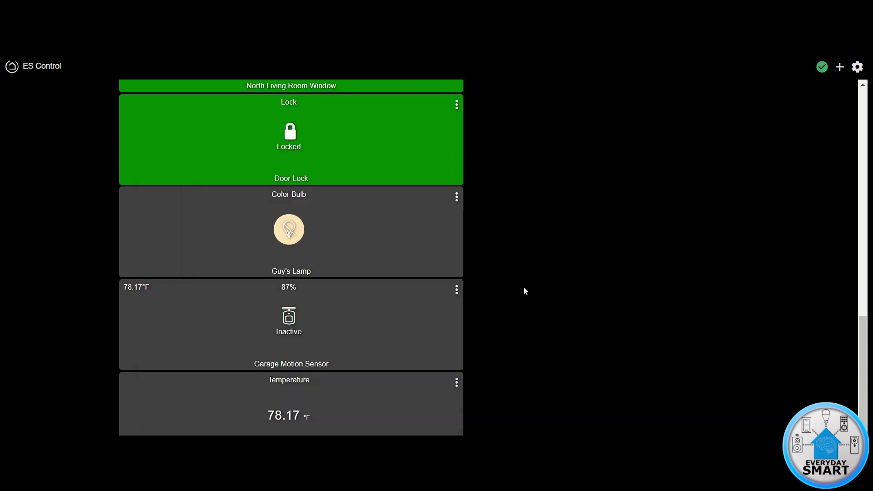
Step: Increase the Great Room text tile's height to 5 rows and close its editor
scroll(524, 288, "up", 10)
scroll(524, 287, "down", 5)
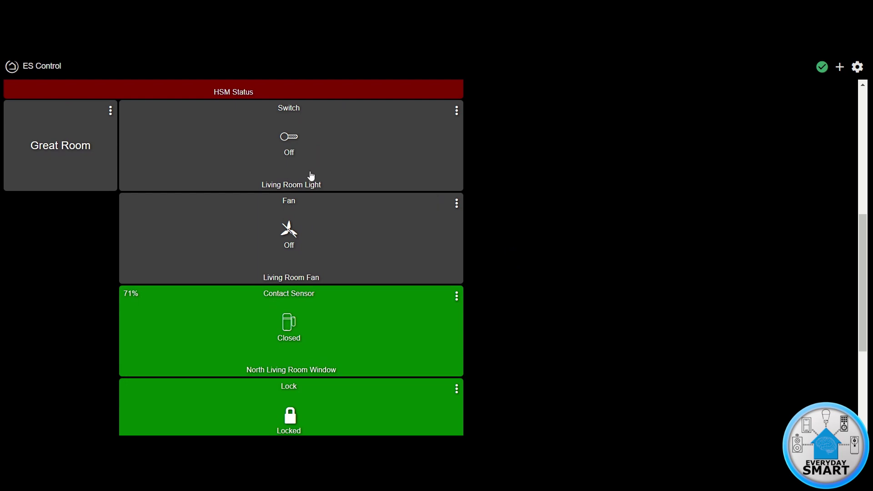
scroll(312, 175, "down", 5)
scroll(312, 271, "down", 1)
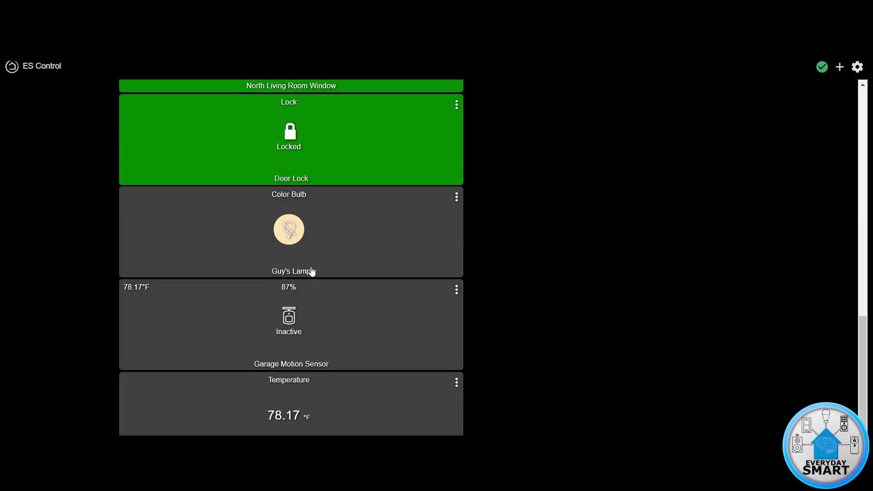
scroll(308, 271, "up", 6)
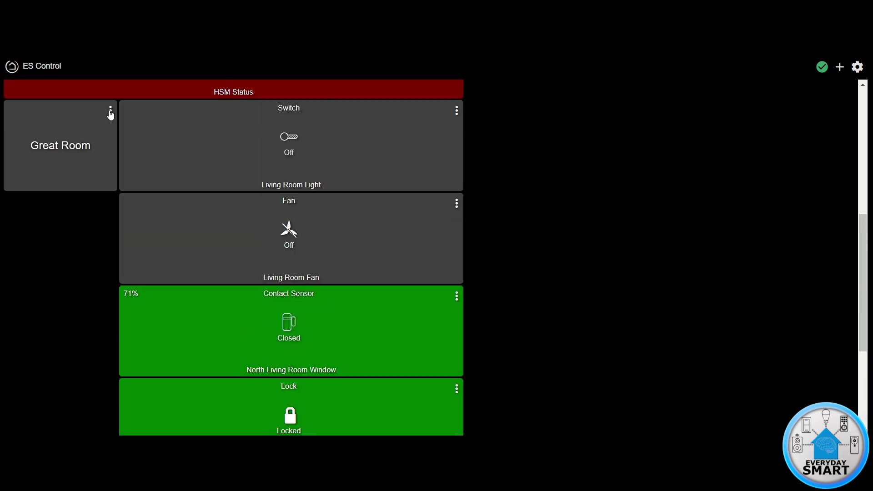
left_click(110, 111)
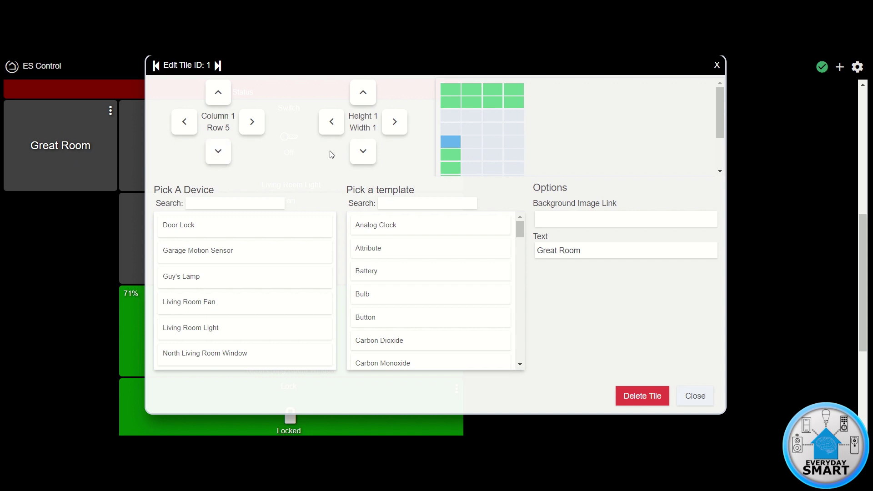
left_click(363, 152)
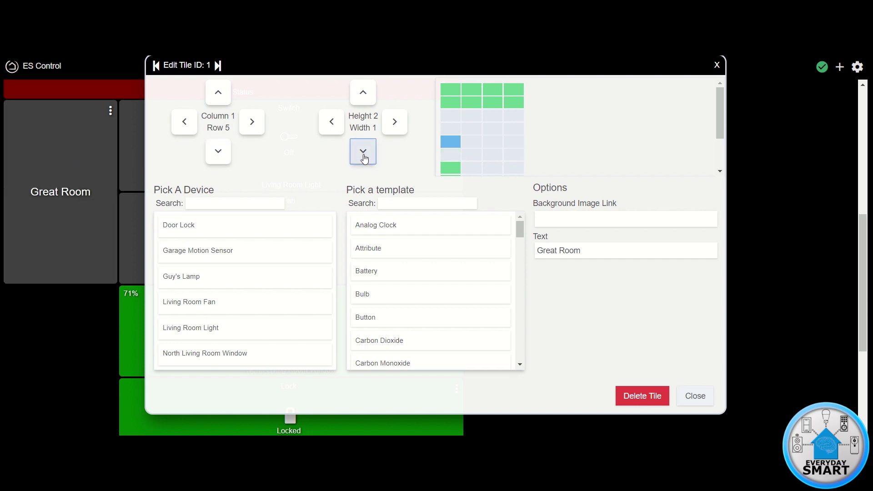
left_click(365, 157)
left_click(362, 159)
left_click(361, 159)
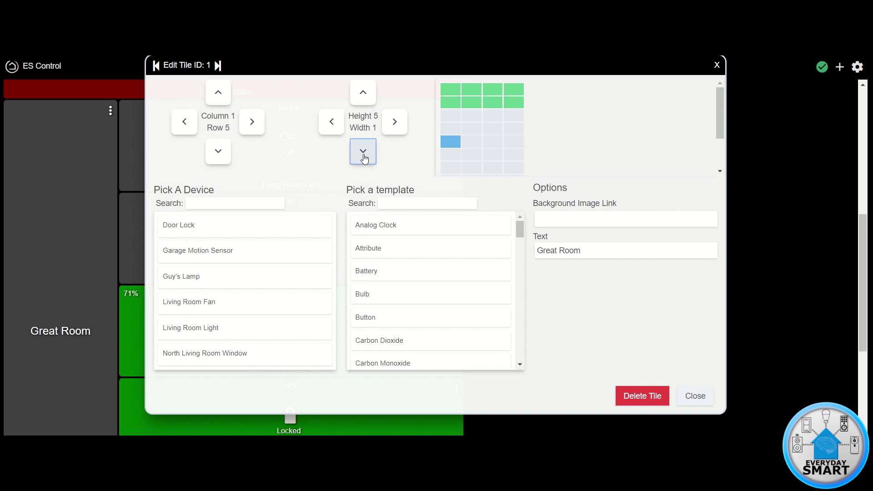
left_click(697, 397)
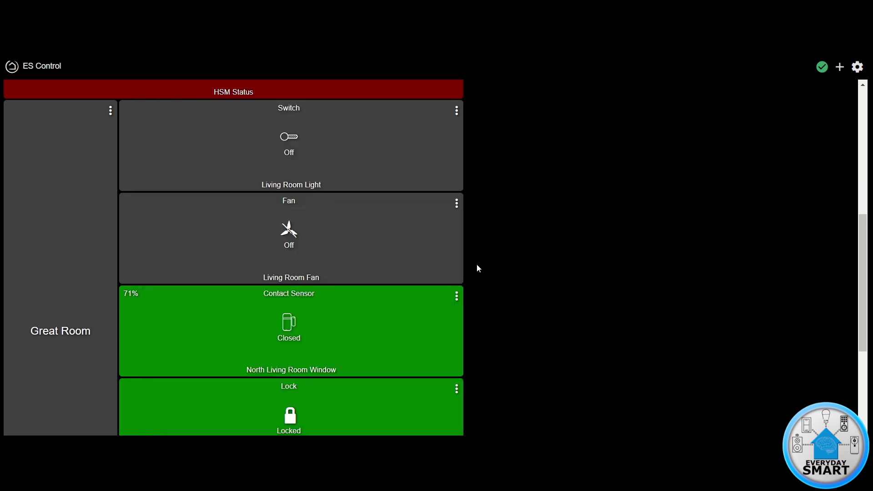
Step: Start a new tile with the Text template and set its text to Garage
scroll(95, 209, "down", 6)
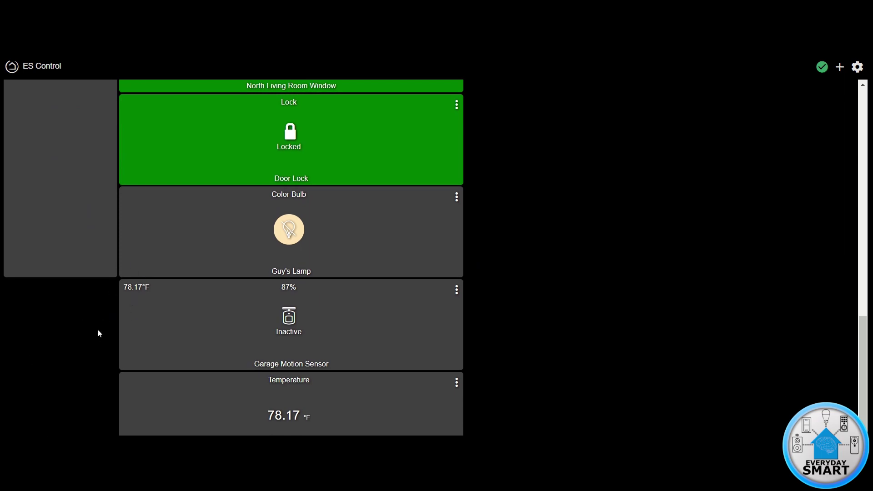
scroll(64, 350, "up", 7)
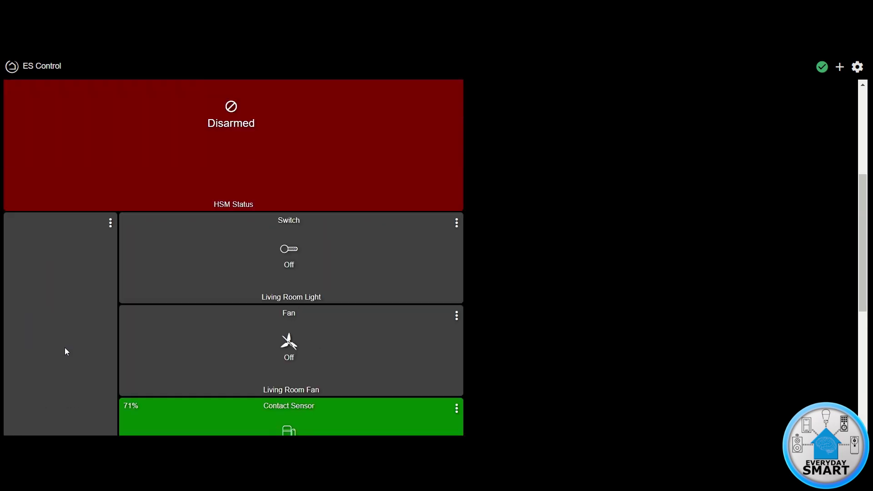
left_click(840, 66)
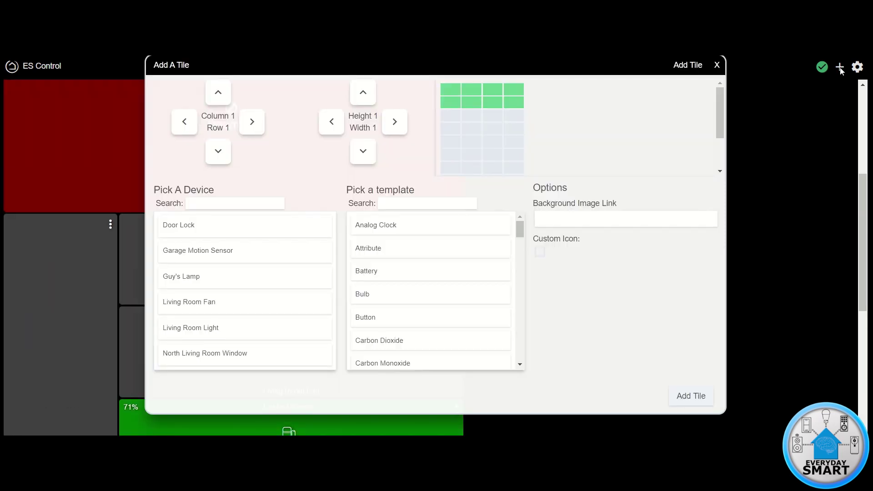
scroll(409, 261, "down", 4)
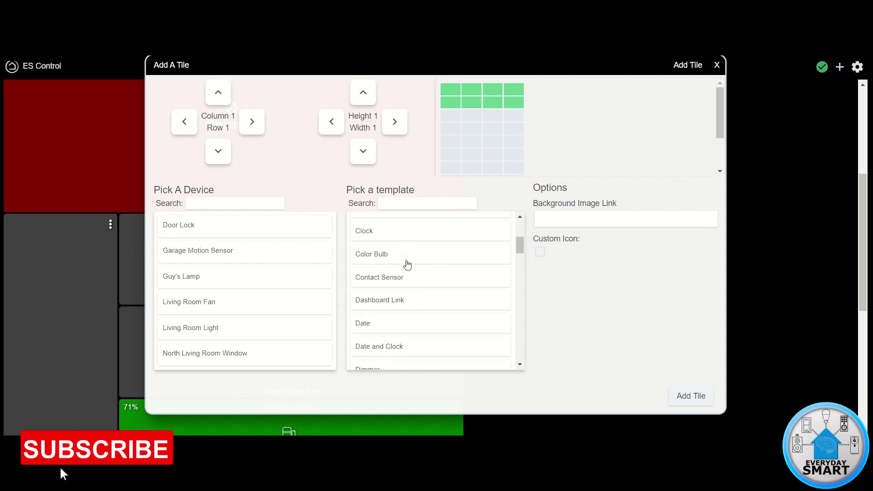
scroll(408, 266, "down", 5)
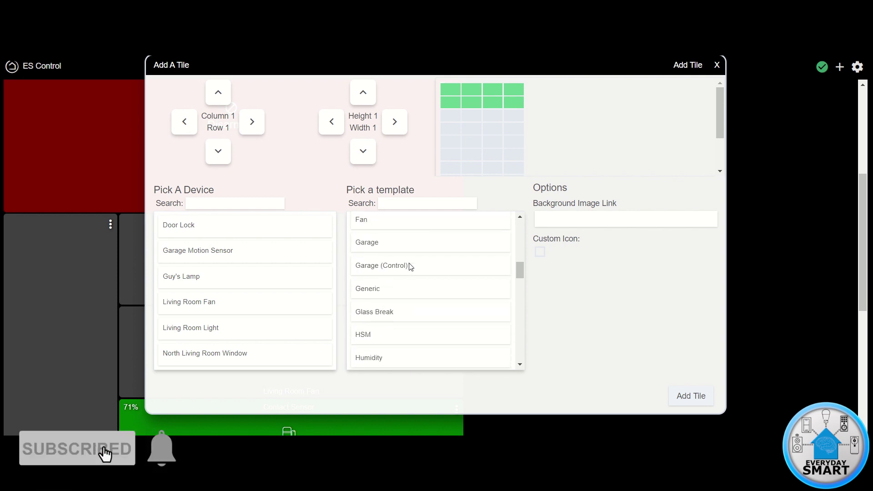
scroll(412, 282, "down", 3)
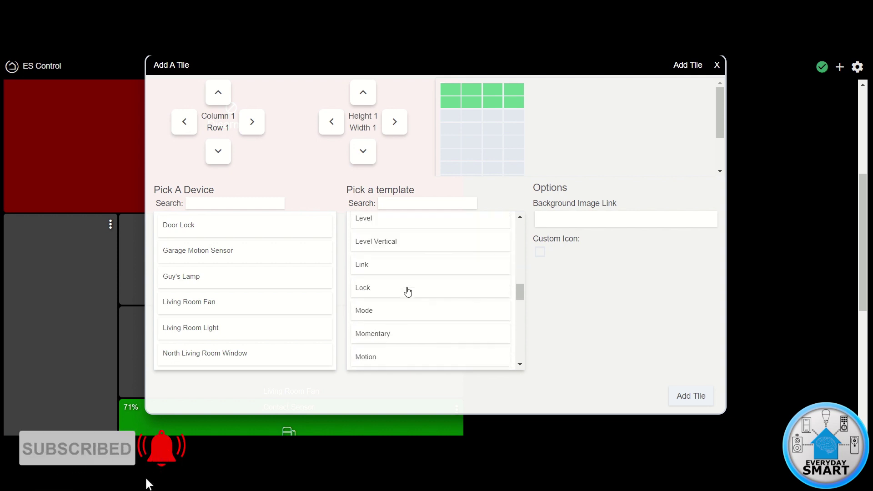
scroll(408, 292, "down", 8)
left_click(364, 355)
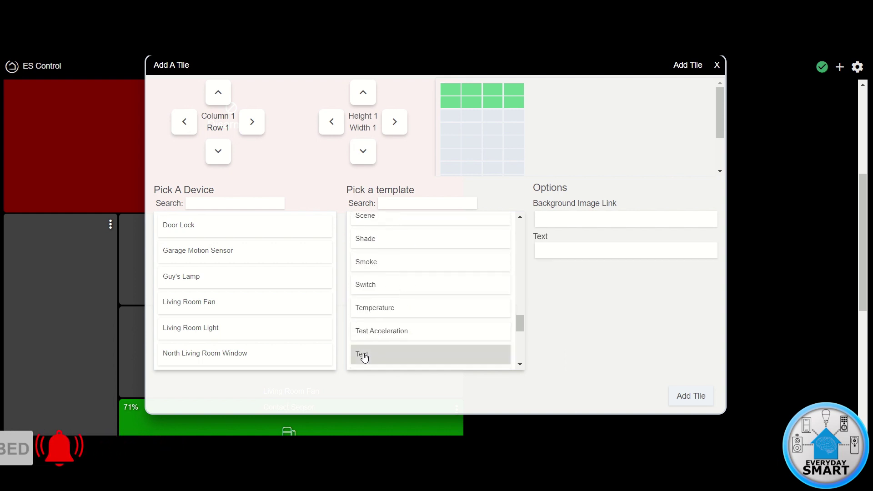
left_click(565, 251)
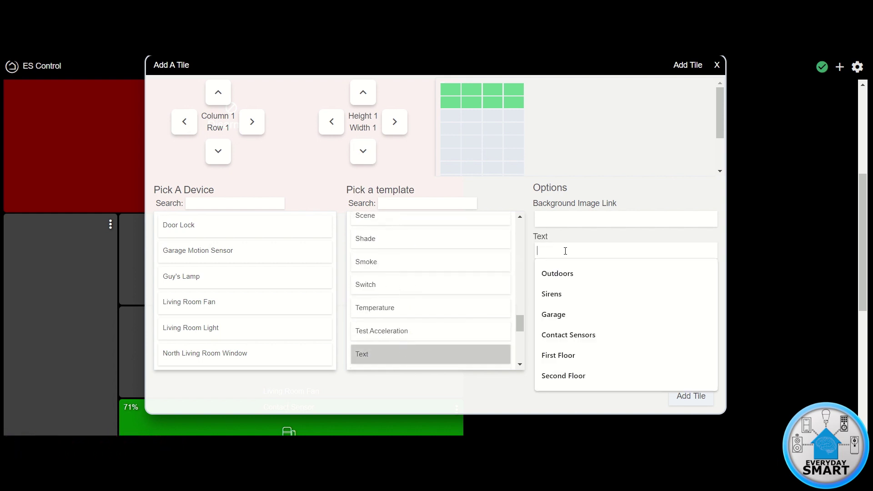
left_click(554, 316)
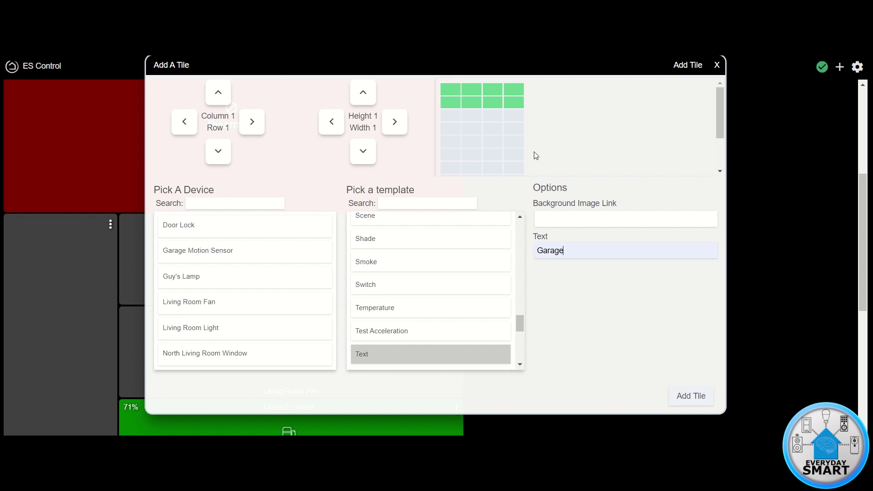
Step: Place the Garage text tile at column 1, row 10, with height 2, and finish adding tiles
scroll(508, 137, "down", 1)
scroll(508, 137, "down", 2)
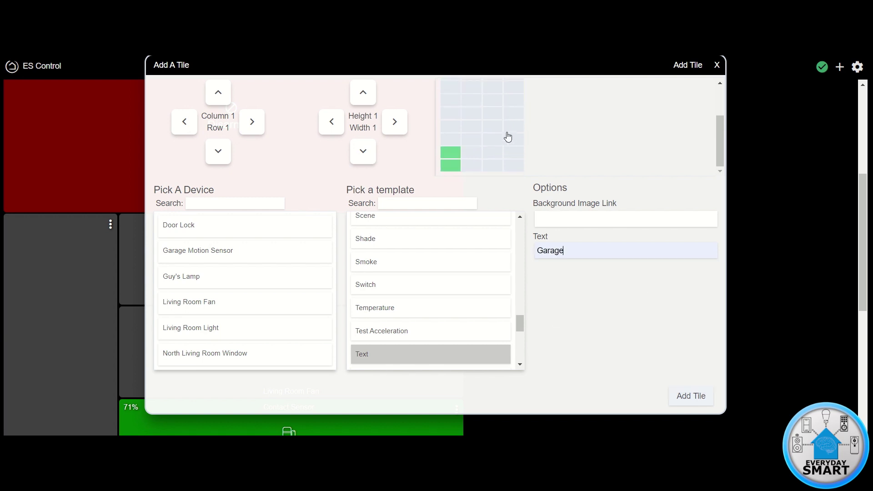
left_click(449, 158)
left_click(367, 150)
left_click(680, 400)
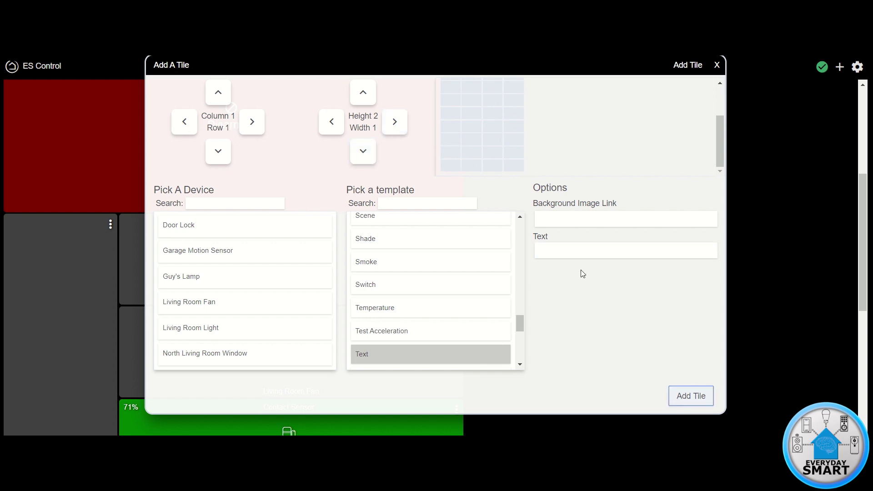
left_click(714, 68)
Step: Review the dashboard layout from the HSM Status tile down to the Great Room and Garage sections
scroll(275, 265, "down", 1)
scroll(274, 266, "down", 5)
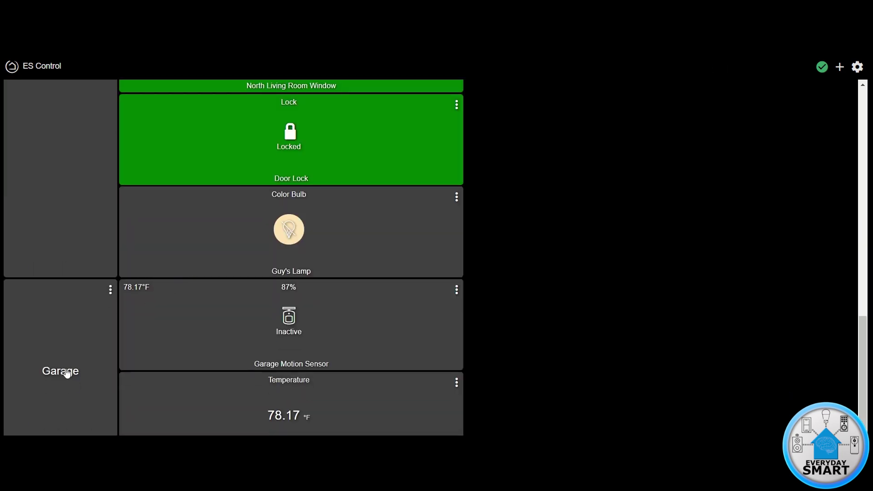
scroll(371, 267, "up", 8)
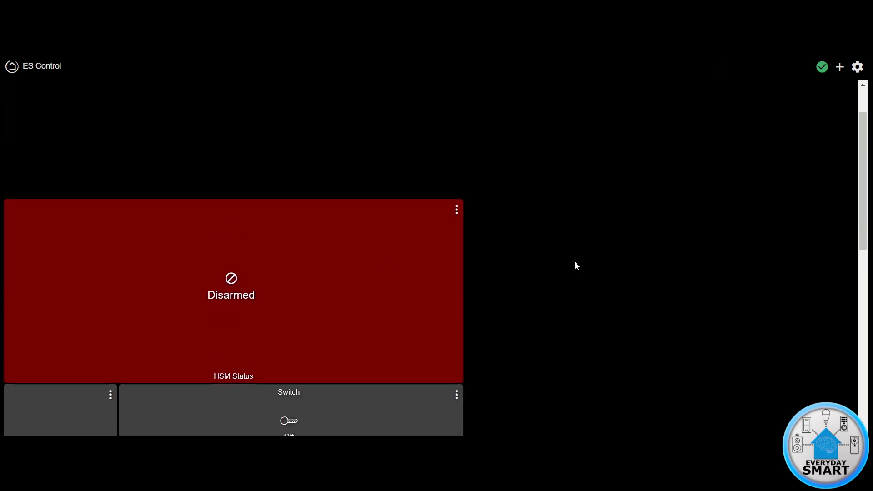
scroll(568, 258, "down", 3)
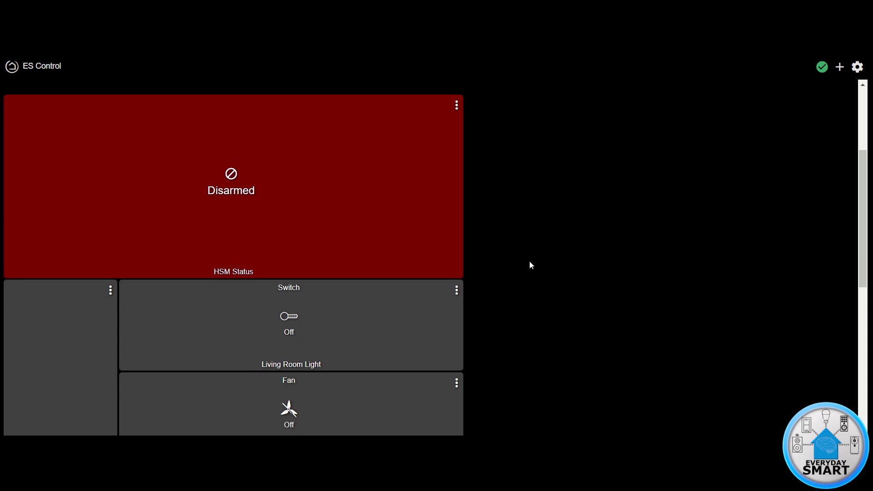
scroll(530, 262, "down", 3)
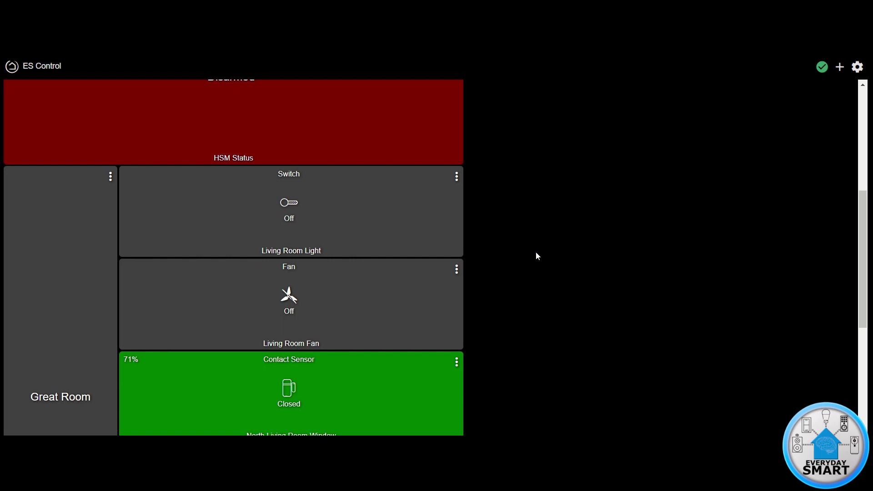
scroll(278, 258, "up", 3)
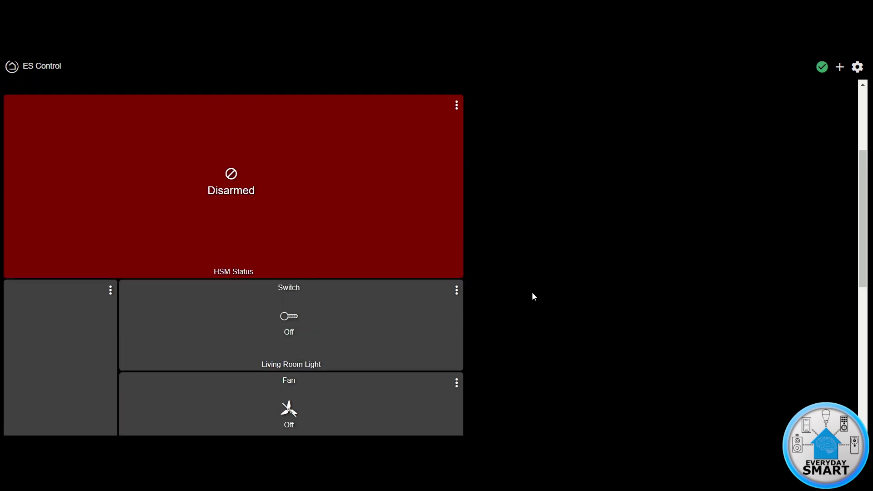
scroll(533, 293, "down", 3)
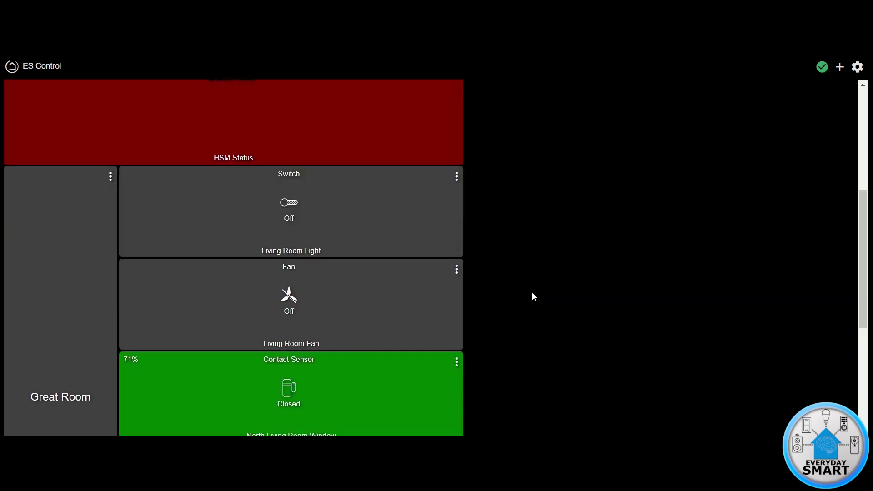
scroll(520, 287, "down", 3)
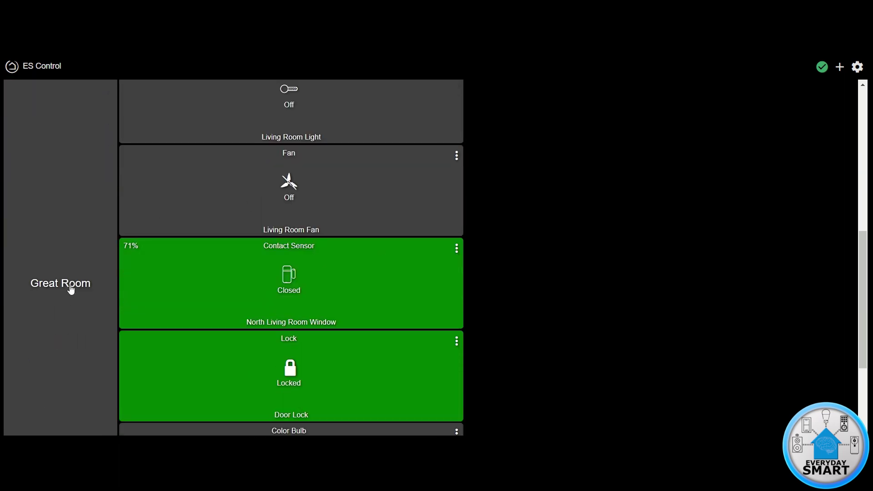
scroll(266, 288, "down", 3)
scroll(282, 289, "up", 1)
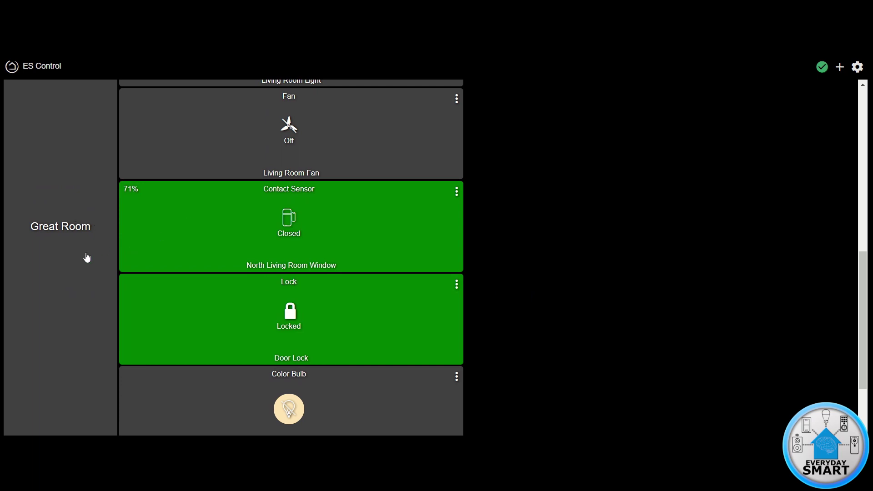
scroll(87, 258, "down", 4)
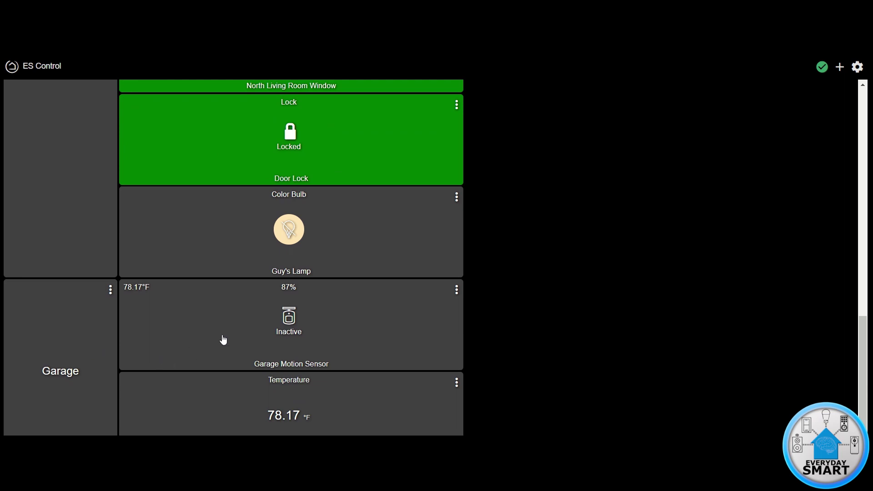
Step: Start a new tile with the Dashboard Link template and select the Security Devices dashboard
scroll(282, 345, "up", 6)
scroll(287, 345, "up", 5)
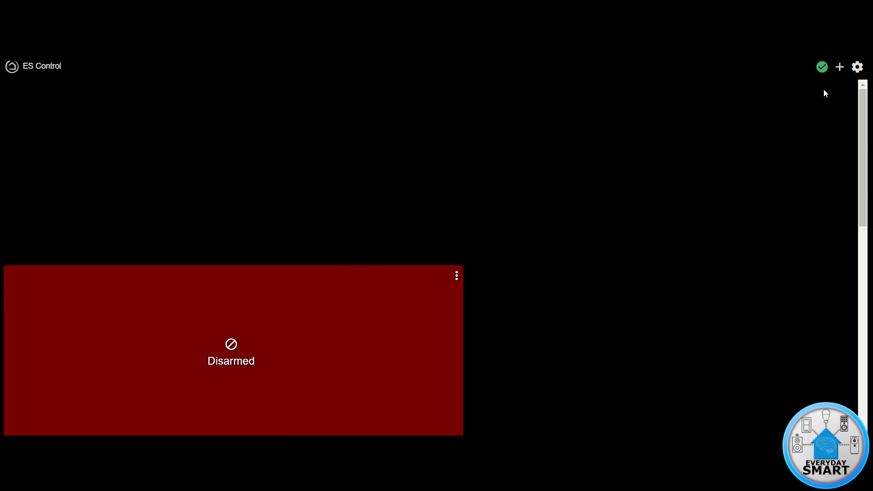
left_click(840, 67)
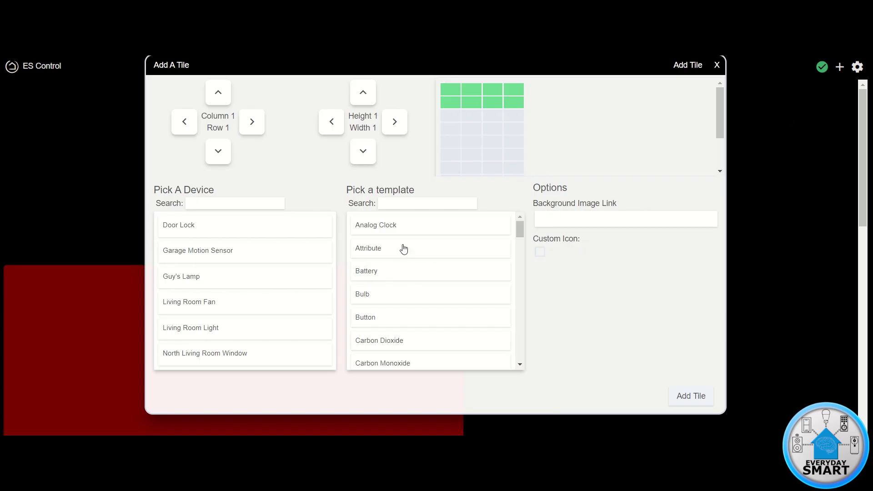
scroll(414, 281, "down", 4)
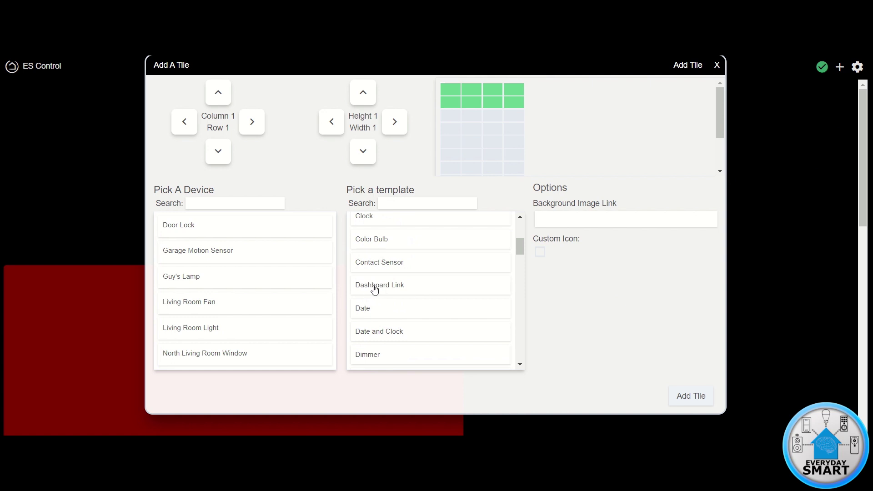
left_click(378, 286)
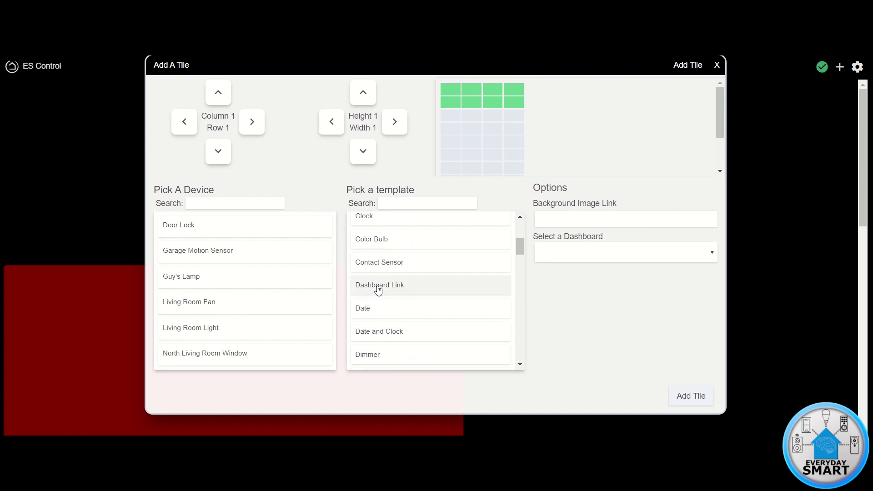
left_click(607, 260)
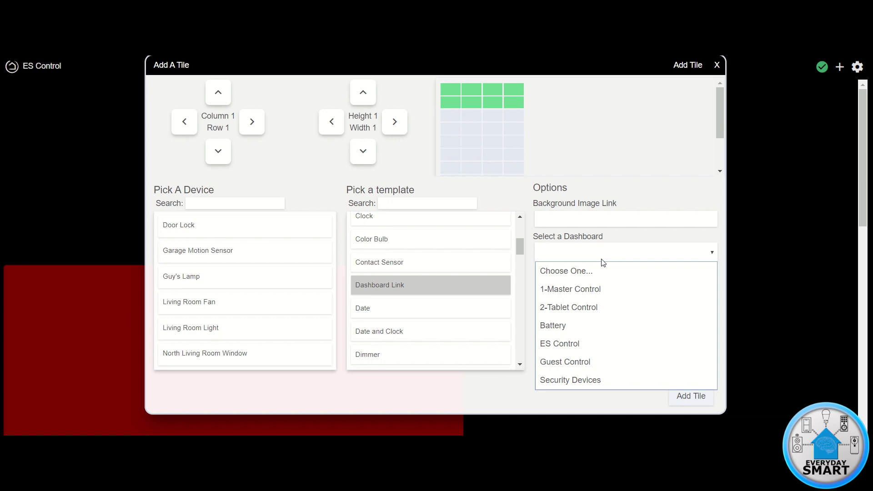
left_click(577, 381)
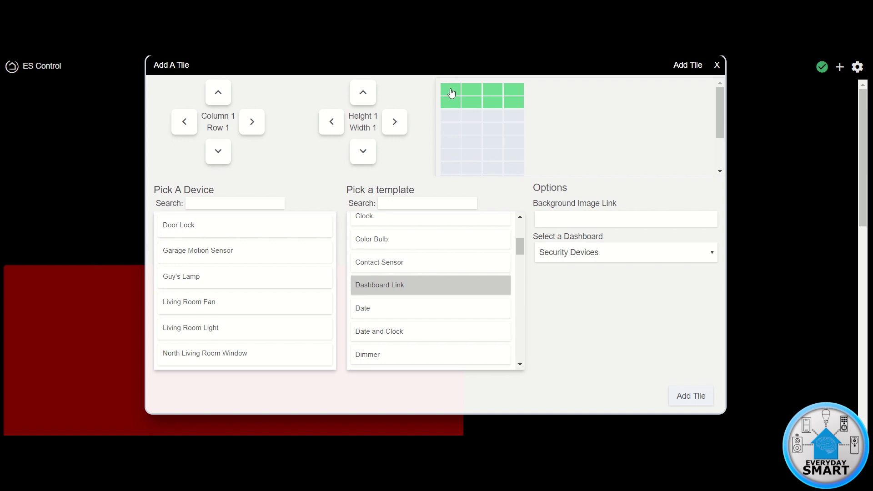
Step: Size the Security Devices link tile to height 2 and width 2 and add it at column 1, row 1
left_click(394, 127)
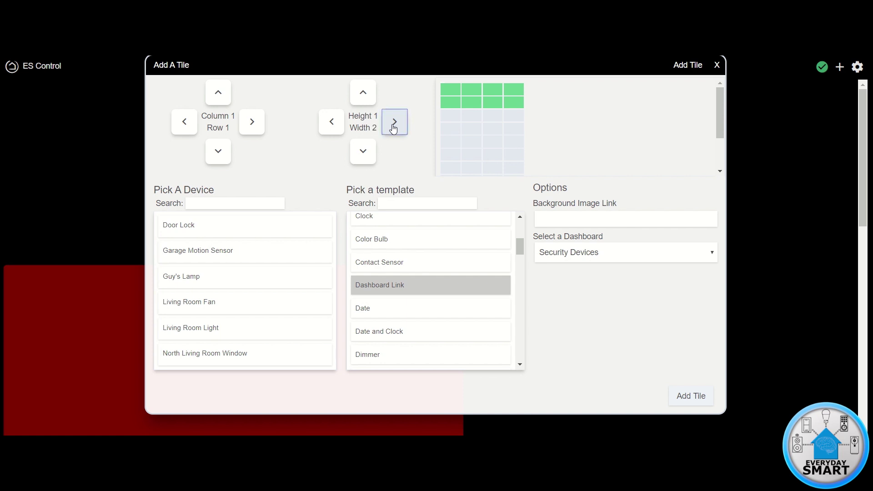
left_click(364, 153)
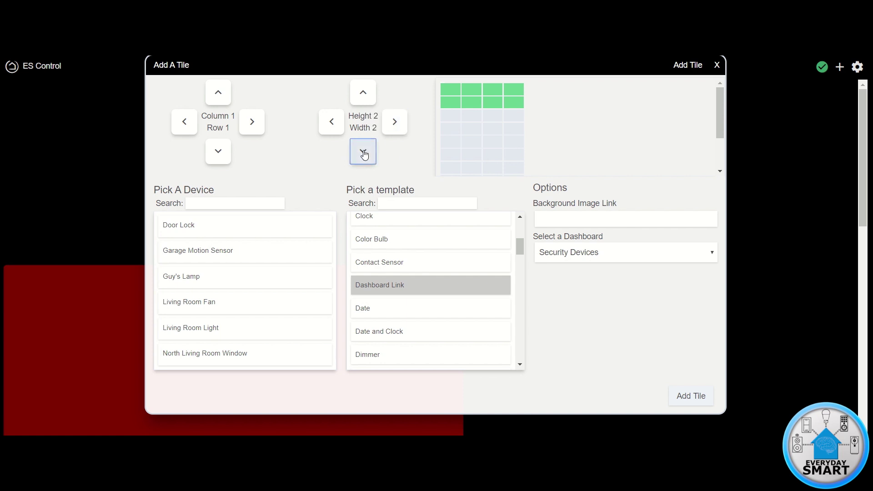
left_click(687, 396)
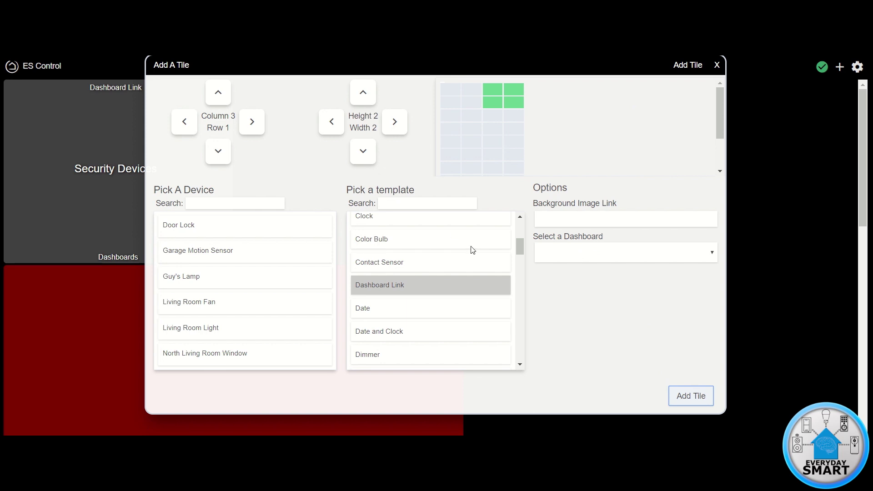
Step: Add a Battery dashboard link tile at column 3, row 1, with height 2 and width 2, and finish adding tiles
left_click(655, 257)
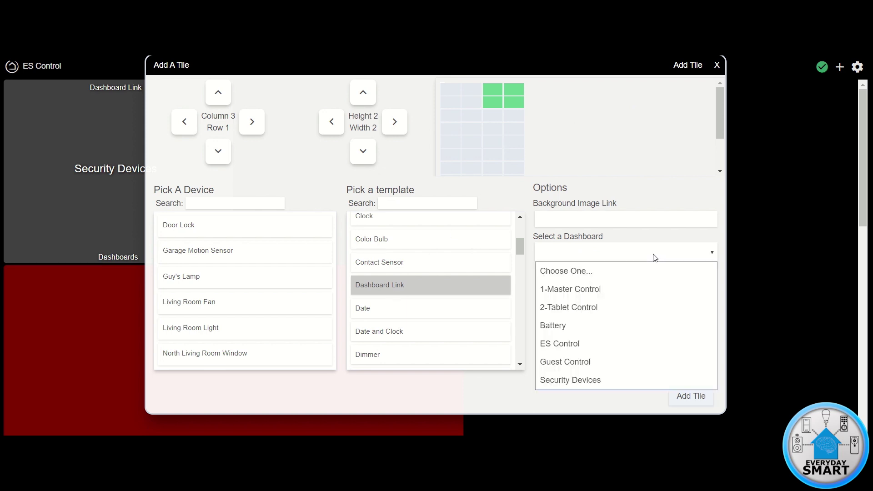
left_click(553, 325)
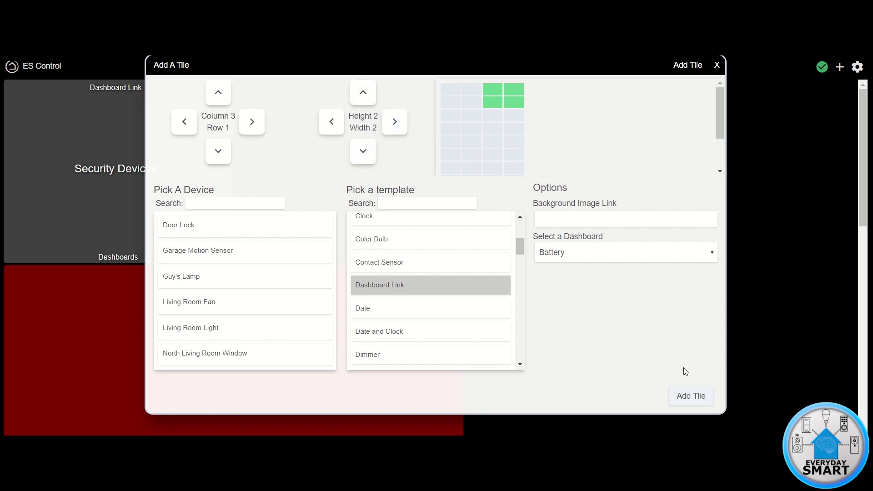
left_click(691, 396)
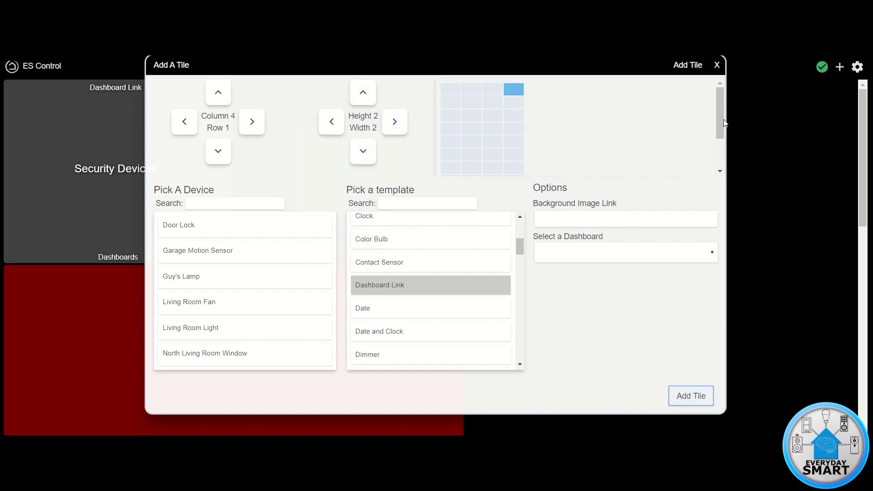
left_click(718, 66)
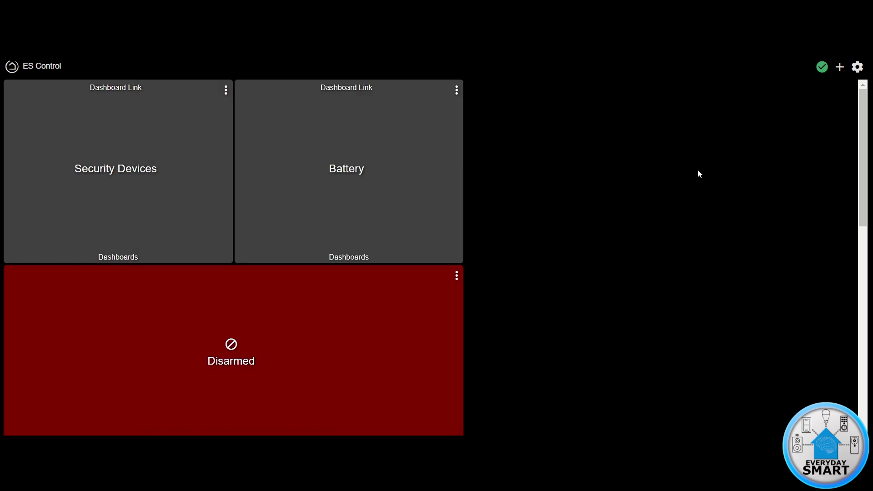
scroll(351, 219, "down", 10)
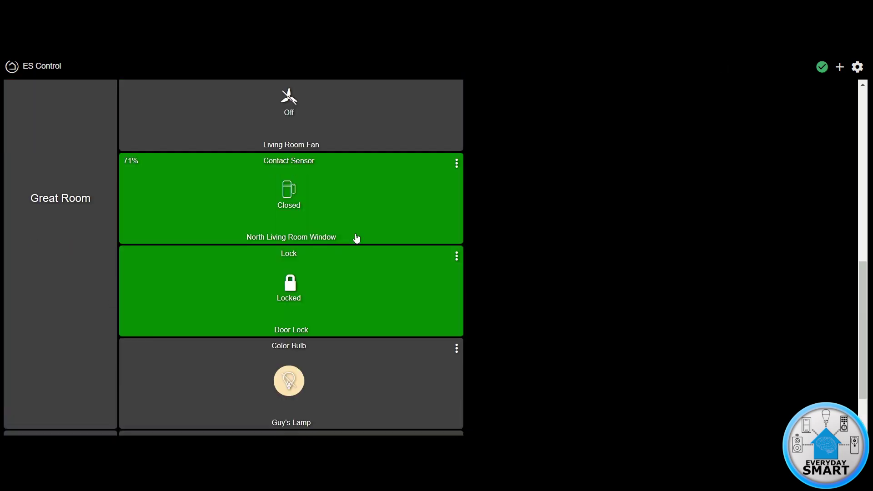
scroll(356, 238, "up", 10)
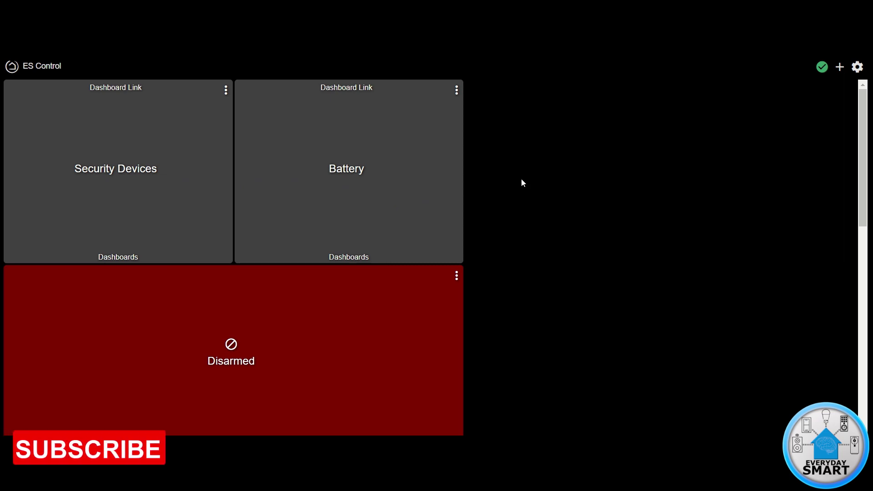
Step: Clear the dashboard's column width so it auto-fits, set the row height to 80, and close the settings
left_click(858, 67)
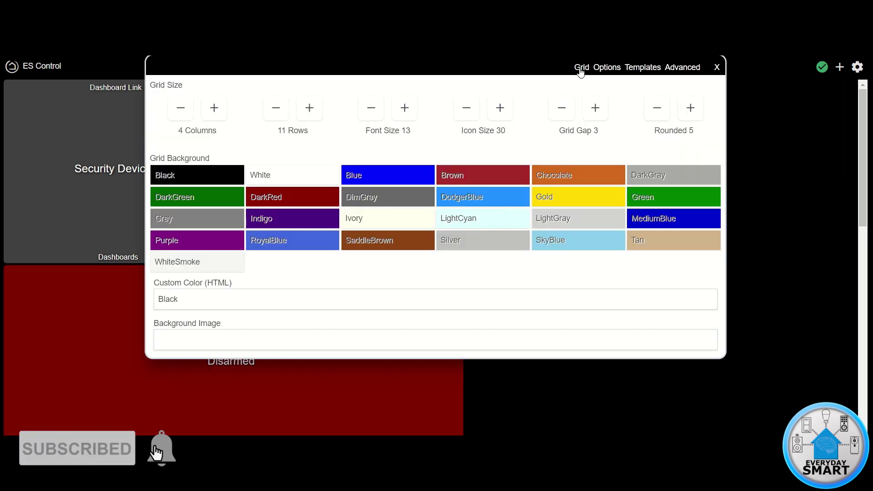
left_click(607, 68)
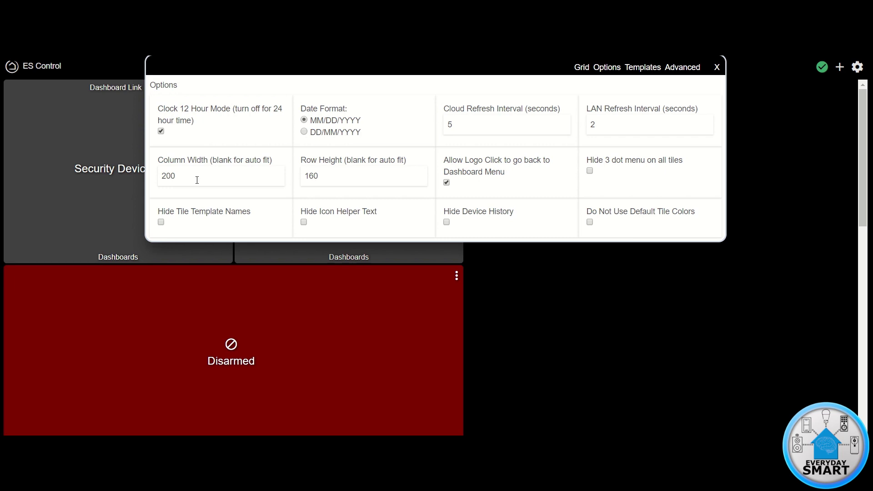
left_click_drag(185, 177, 152, 179)
key("BackSpace")
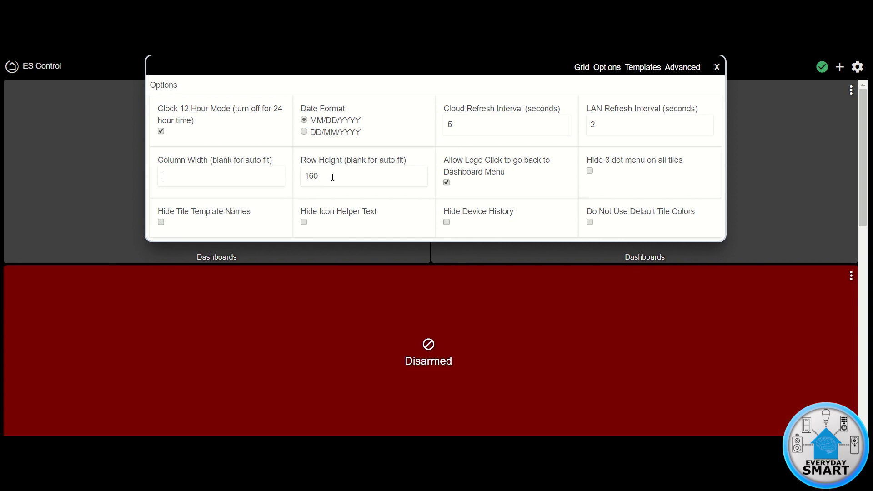
key("Tab")
type("80")
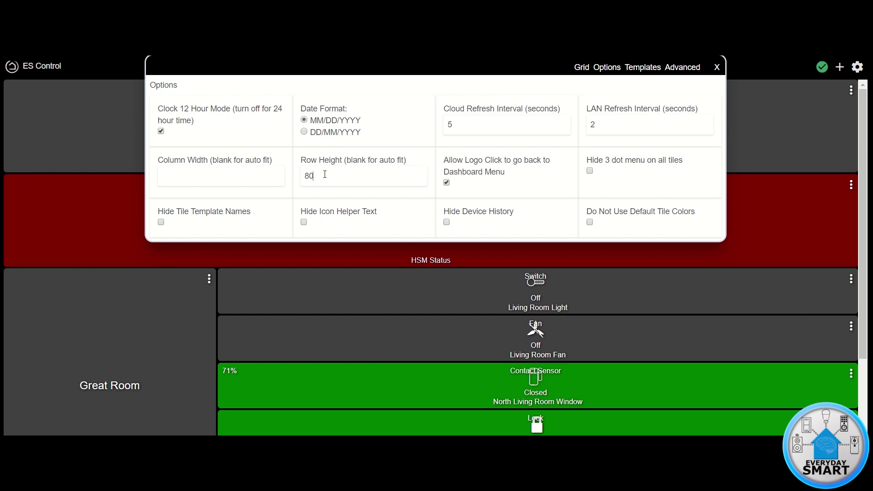
left_click(717, 67)
scroll(485, 248, "down", 3)
scroll(479, 255, "up", 3)
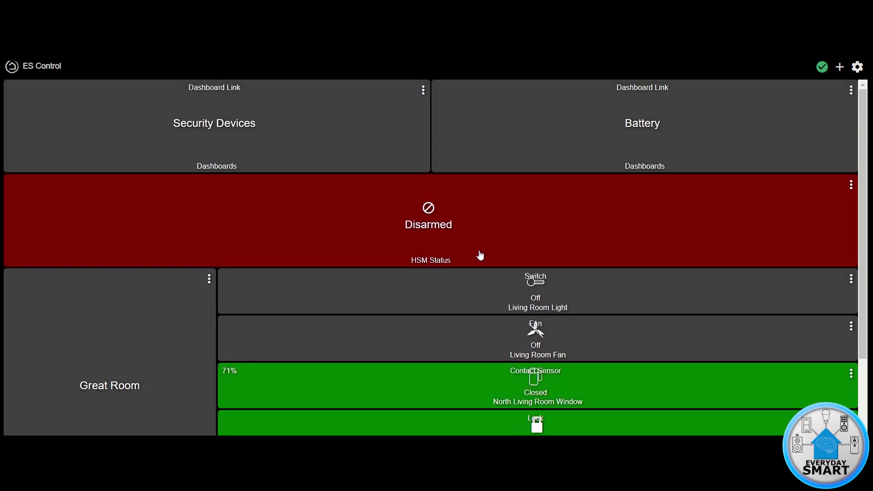
Step: Try dashboard font sizes up to 18 in the grid settings and settle on 12
left_click(856, 72)
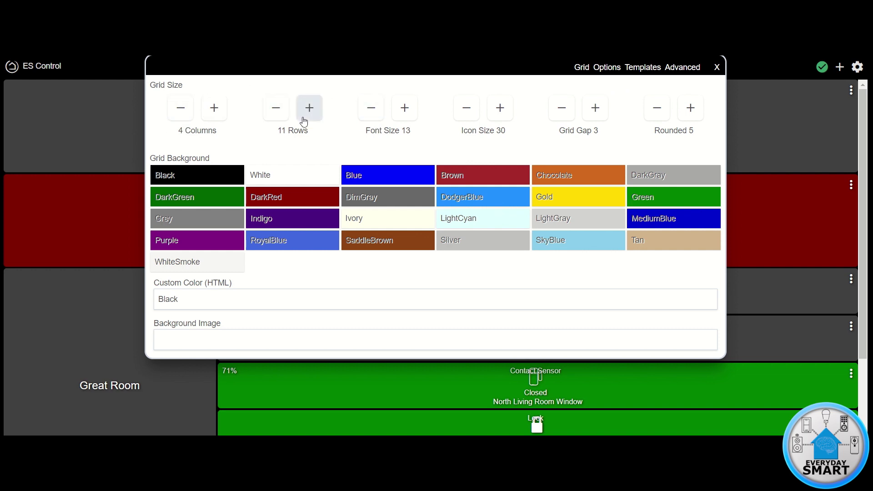
left_click(373, 120)
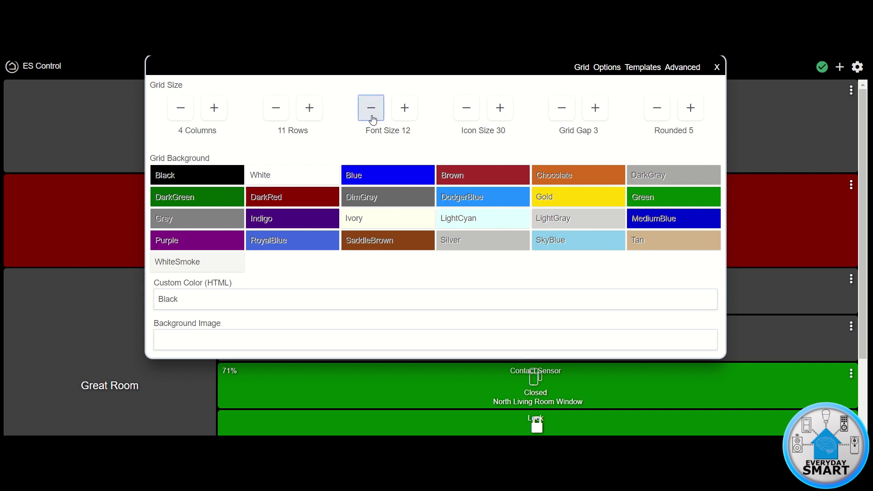
left_click(404, 111)
left_click(406, 114)
left_click(406, 113)
left_click(407, 113)
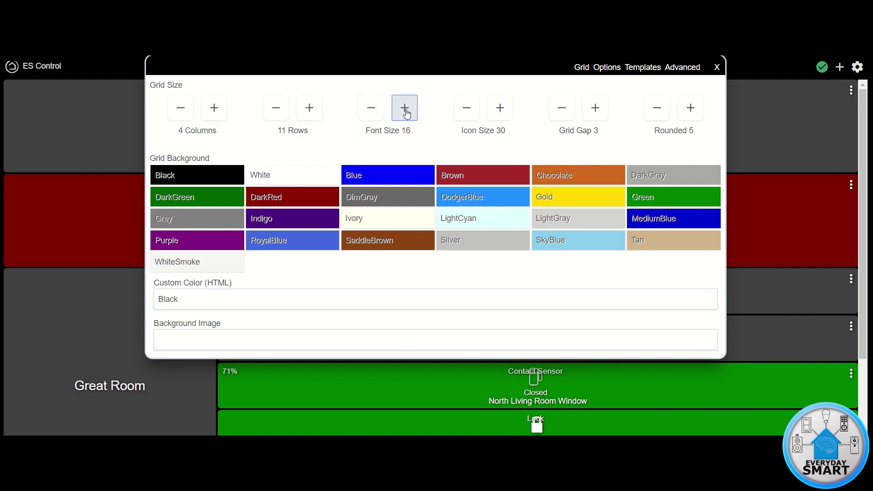
left_click(407, 114)
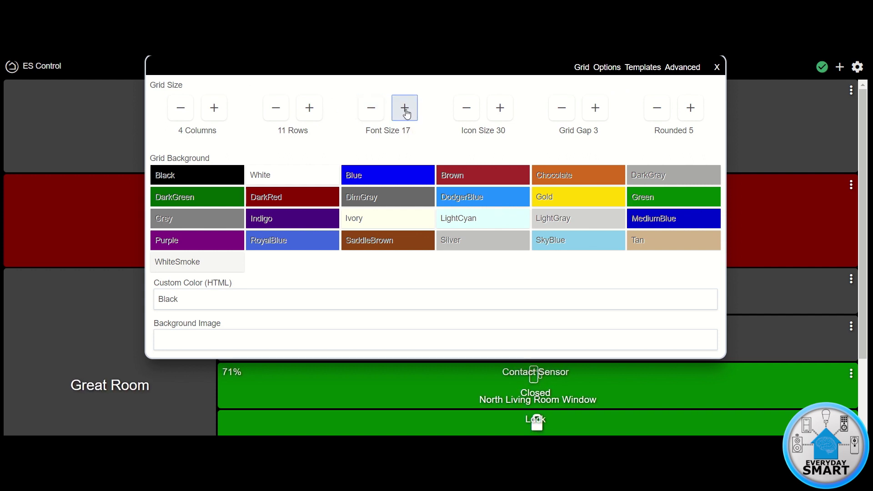
left_click(407, 113)
left_click(371, 111)
left_click(370, 114)
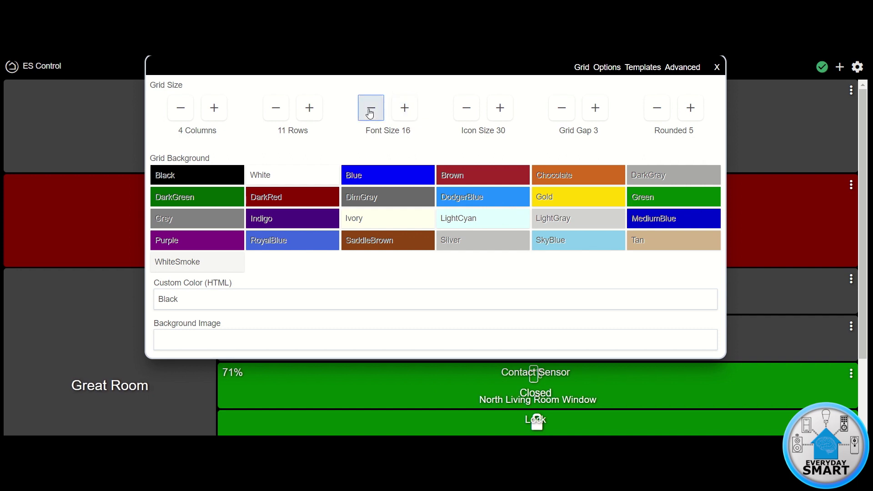
left_click(371, 113)
left_click(371, 113)
left_click(372, 113)
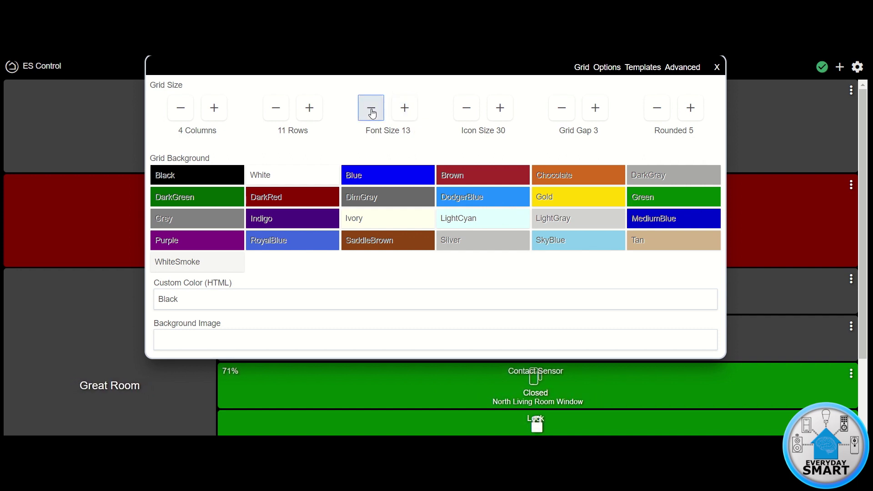
left_click(372, 114)
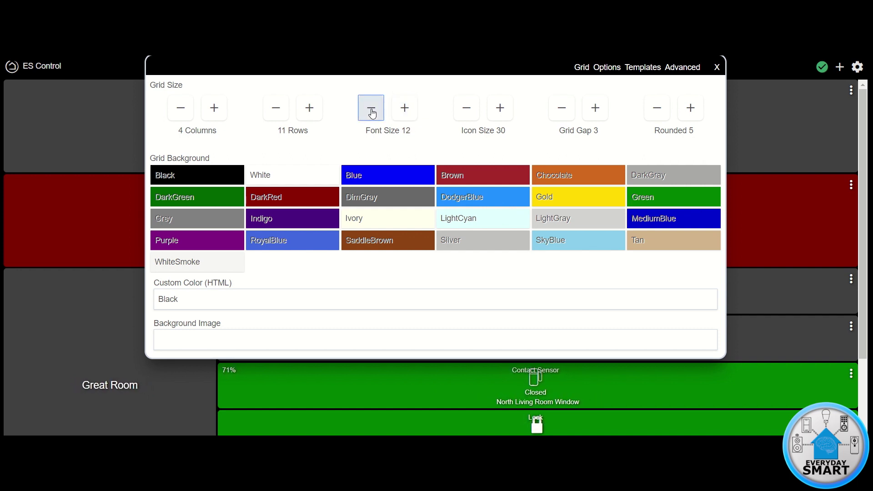
Step: Reduce the dashboard's icon size to 20 and its font size to 10
left_click(467, 112)
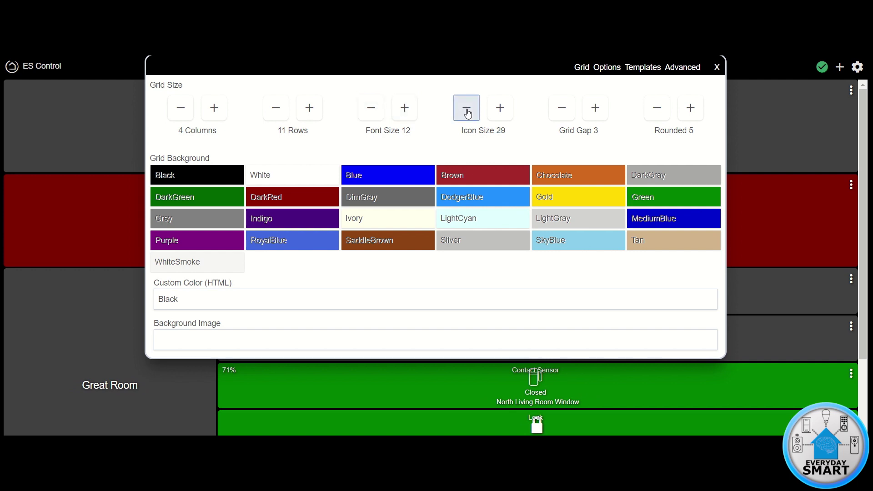
left_click(468, 113)
left_click(467, 112)
left_click(467, 112)
left_click(467, 112)
left_click(467, 113)
left_click(467, 112)
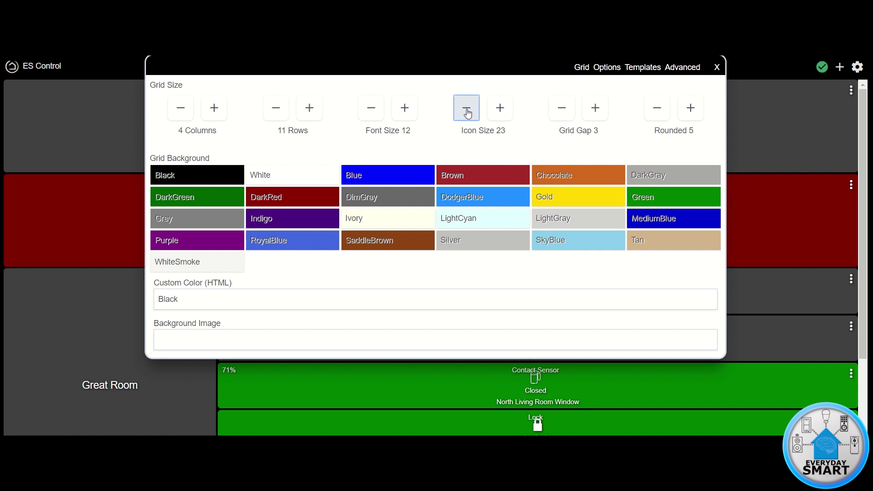
left_click(467, 112)
left_click(468, 112)
left_click(467, 112)
left_click(372, 114)
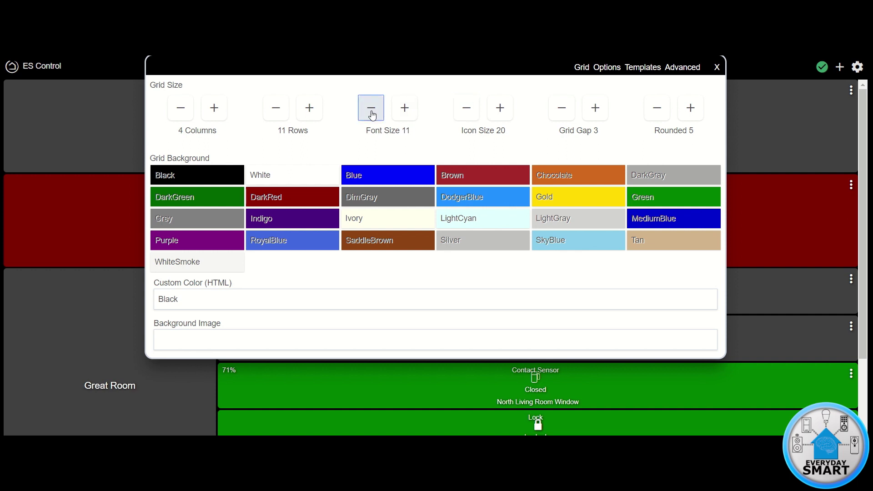
left_click(372, 114)
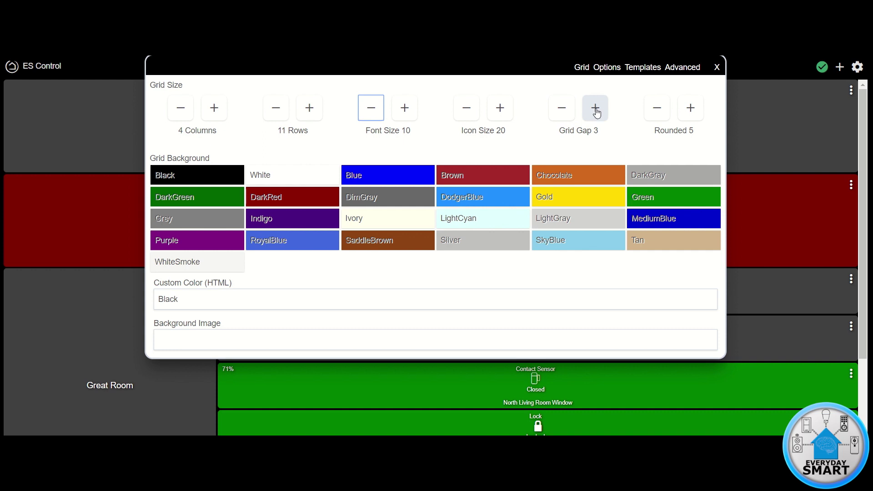
Step: Try widening the grid gap between the tiles to 14
left_click(595, 114)
left_click(595, 114)
left_click(596, 114)
left_click(596, 113)
left_click(596, 113)
left_click(596, 113)
left_click(596, 113)
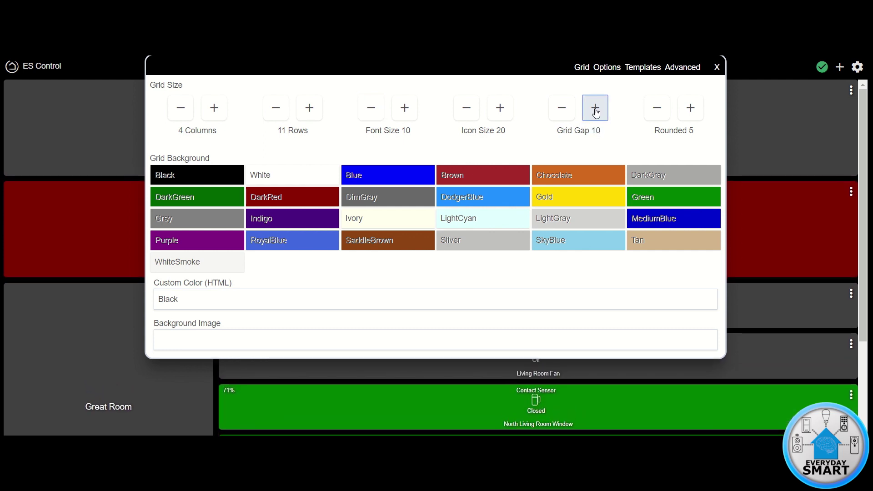
left_click(596, 113)
left_click(595, 113)
left_click(596, 113)
left_click(596, 112)
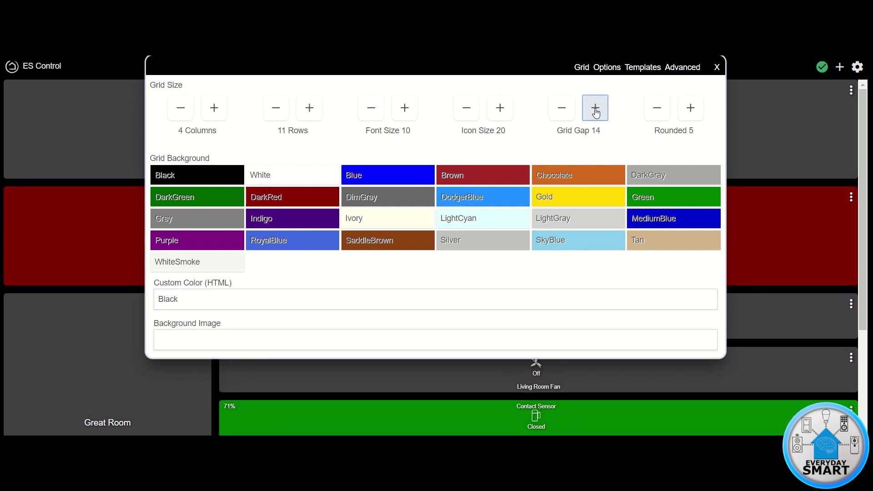
Step: Set the grid gap between the tiles to 4
left_click(563, 112)
left_click(564, 112)
left_click(563, 112)
left_click(563, 112)
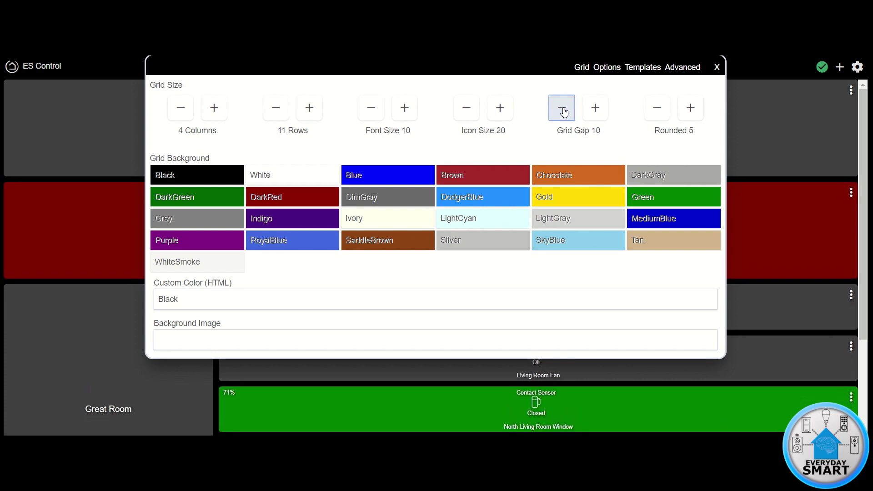
left_click(563, 112)
left_click(563, 112)
left_click(563, 112)
left_click(563, 112)
left_click(563, 112)
left_click(563, 112)
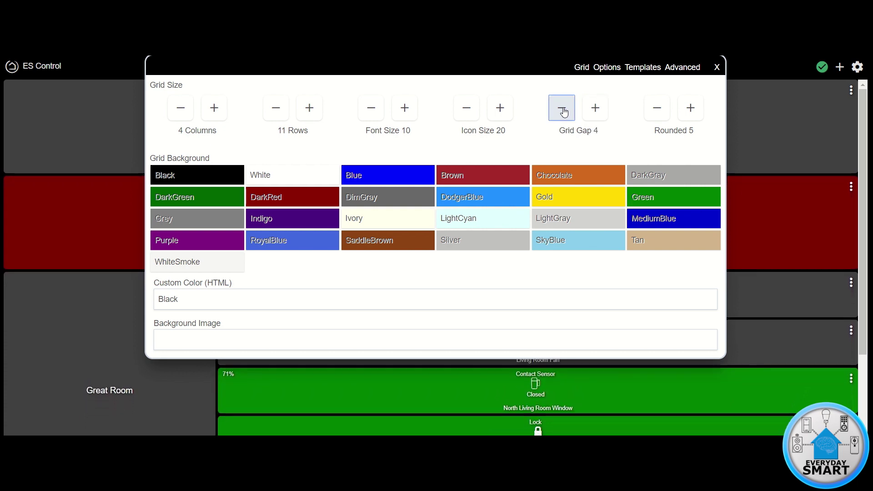
Step: Set the grid gap between the tiles to 3 and the tile corner rounding to 0
left_click(564, 112)
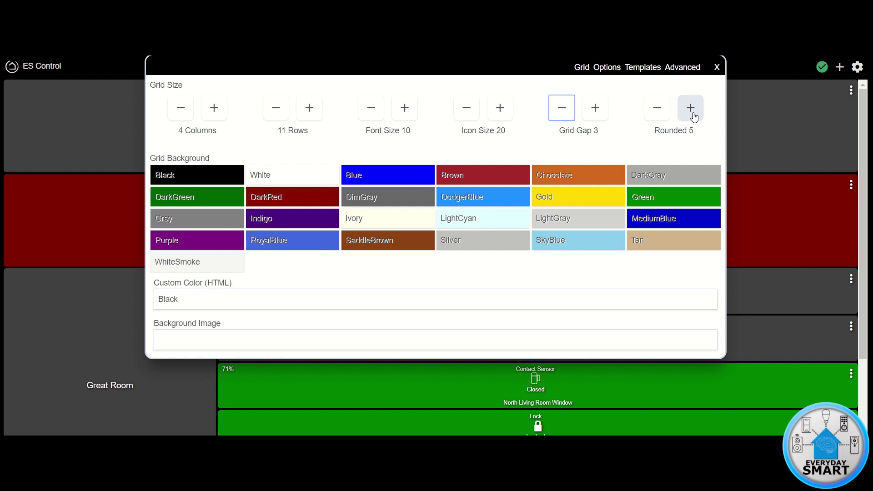
left_click(658, 110)
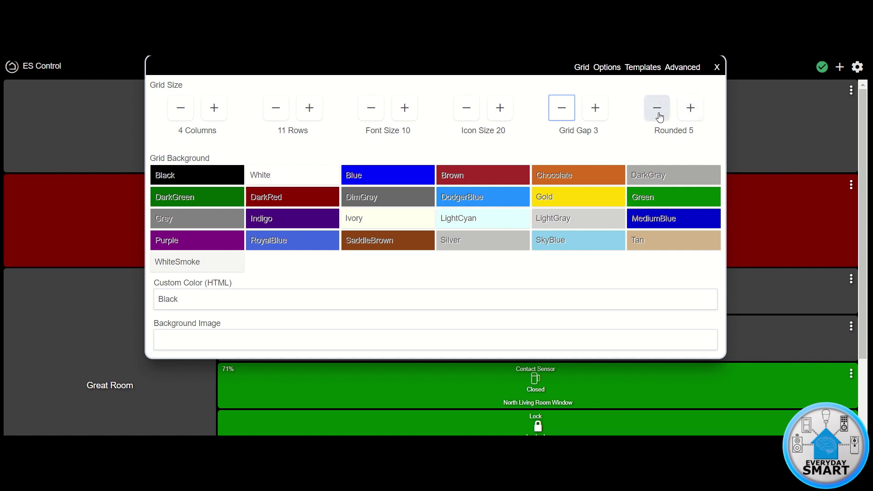
left_click(658, 110)
left_click(658, 109)
left_click(658, 109)
left_click(657, 109)
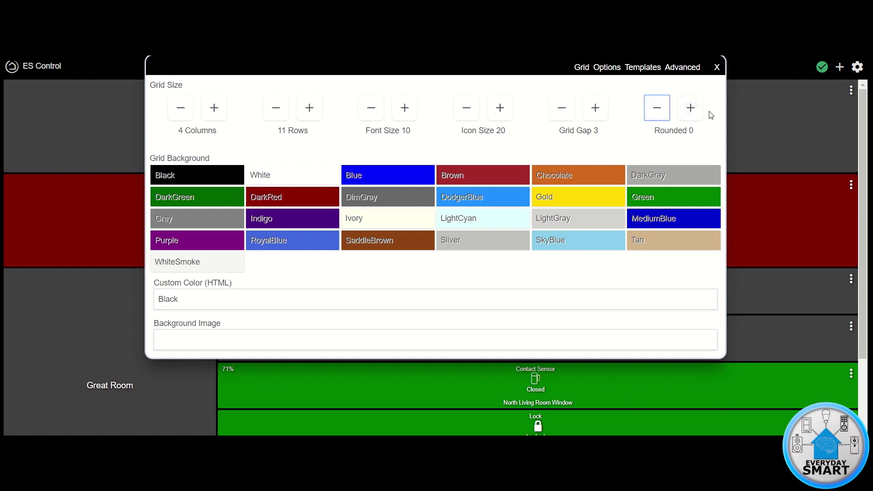
Step: Try rounding the tile corners up to 17
left_click(692, 112)
left_click(692, 111)
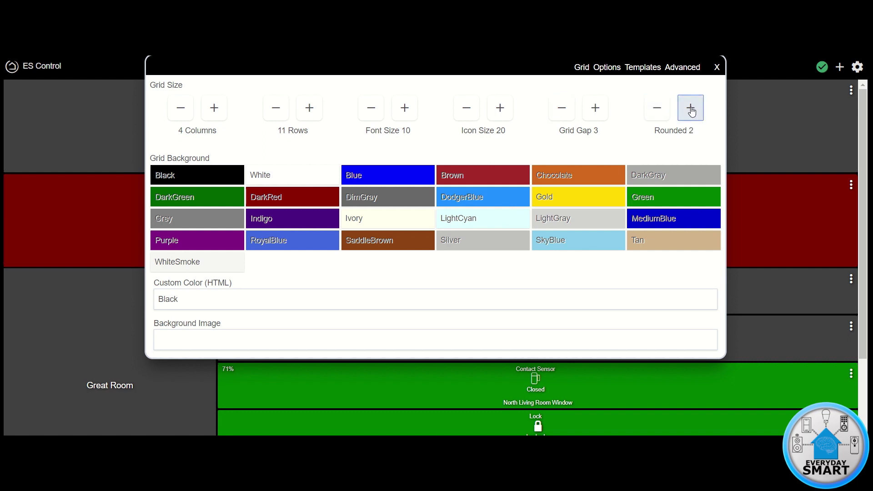
left_click(692, 111)
left_click(692, 111)
left_click(692, 112)
left_click(692, 111)
left_click(692, 112)
left_click(692, 112)
left_click(691, 111)
left_click(692, 111)
left_click(692, 111)
left_click(692, 112)
left_click(692, 111)
left_click(692, 111)
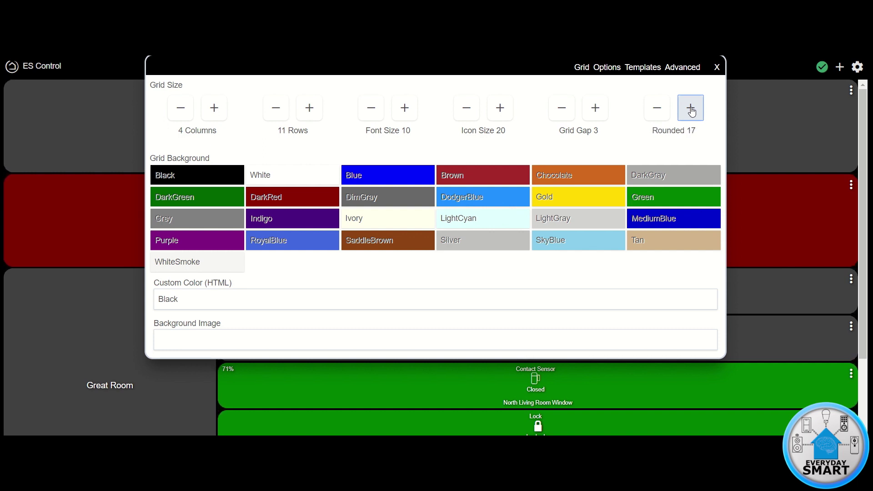
Step: Reduce the tile corner rounding to 5
left_click(660, 110)
left_click(660, 110)
left_click(660, 110)
left_click(660, 110)
left_click(660, 110)
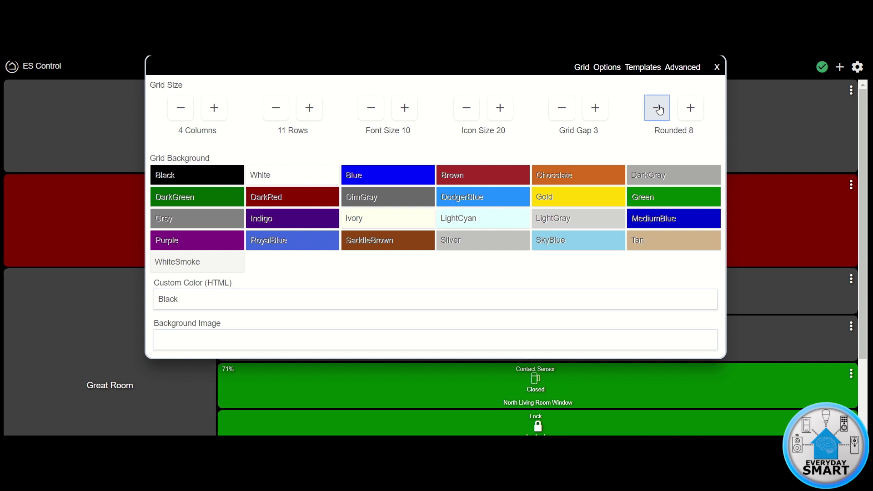
left_click(659, 110)
left_click(660, 110)
left_click(659, 110)
left_click(285, 178)
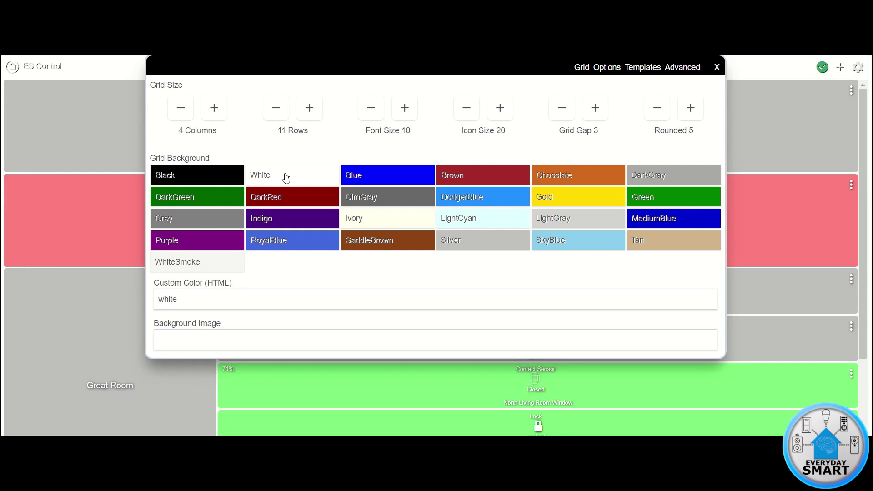
left_click(176, 244)
left_click(184, 177)
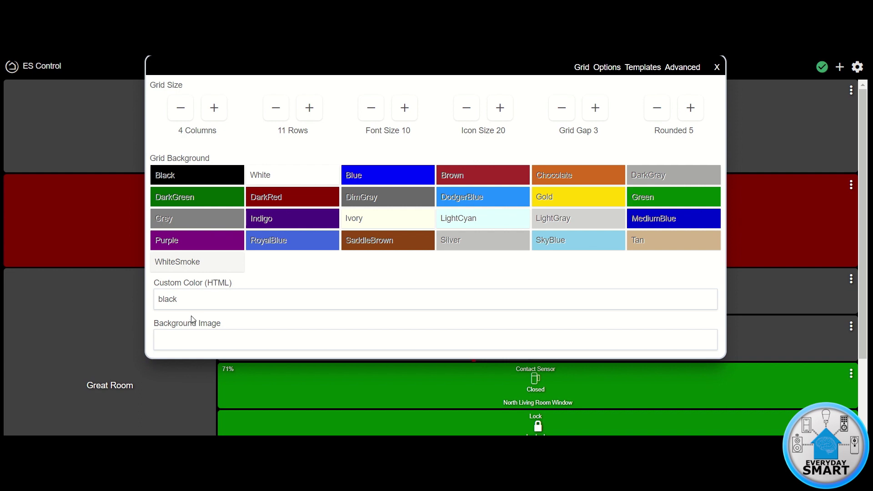
left_click(198, 343)
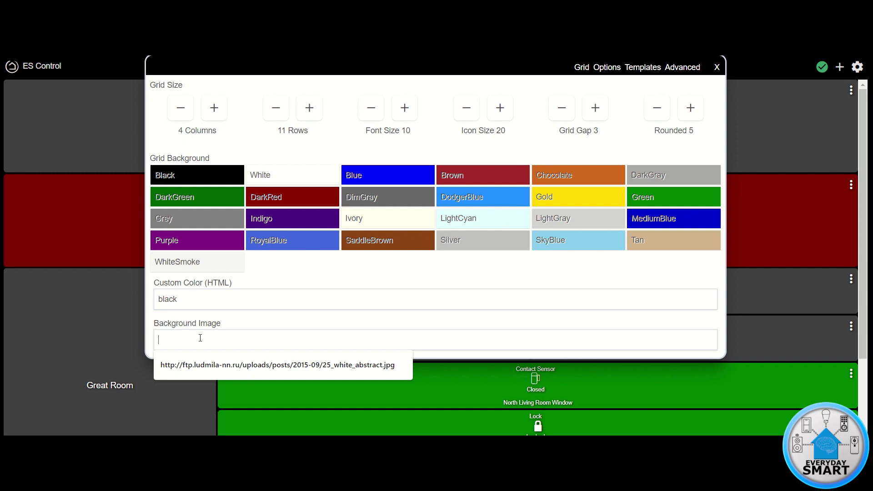
type("http://getwallpapers.com/wallpaper/full/0/7/3/494717.jpg")
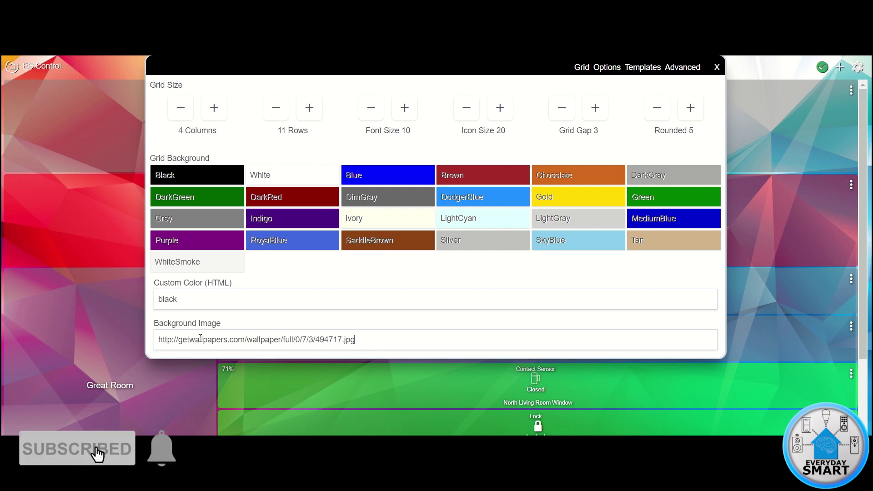
Step: Set the grid background to White, clear the background image, close the settings and review the dashboard tiles
left_click(279, 182)
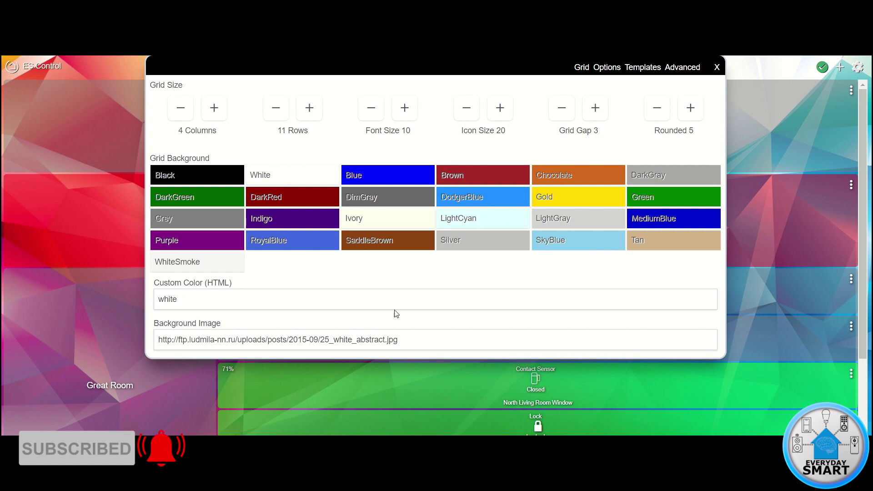
left_click_drag(409, 339, 153, 351)
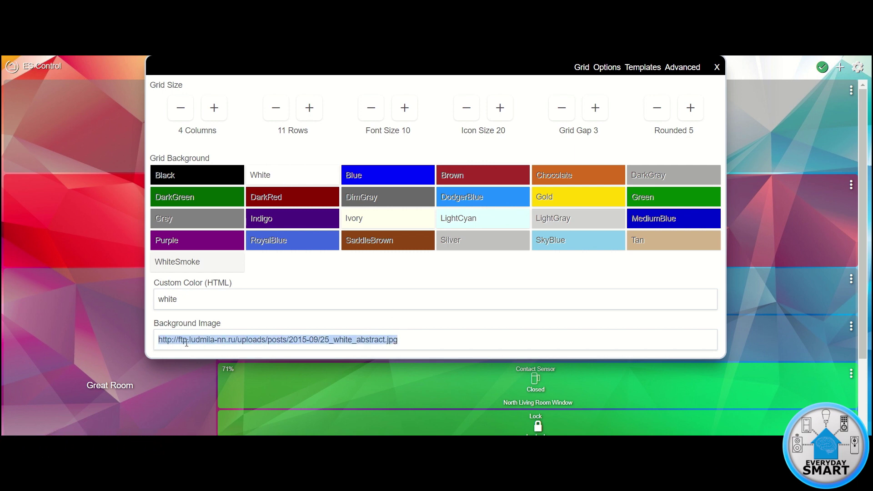
key("BackSpace")
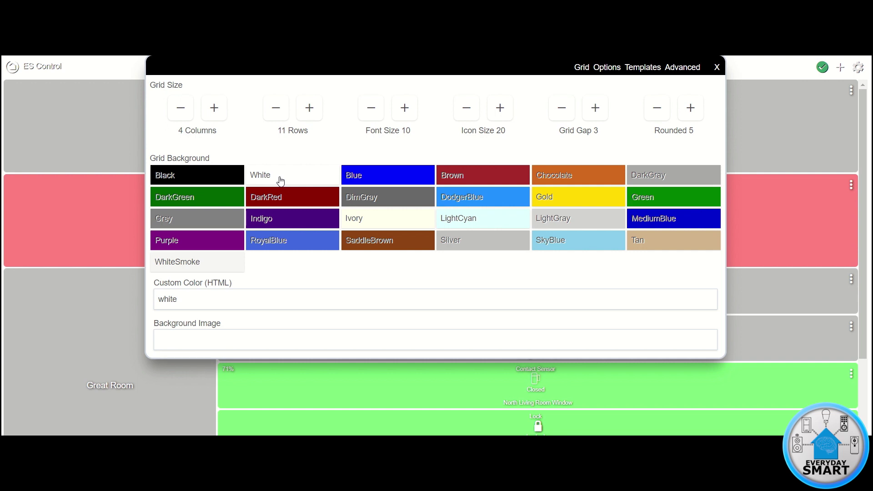
left_click(717, 68)
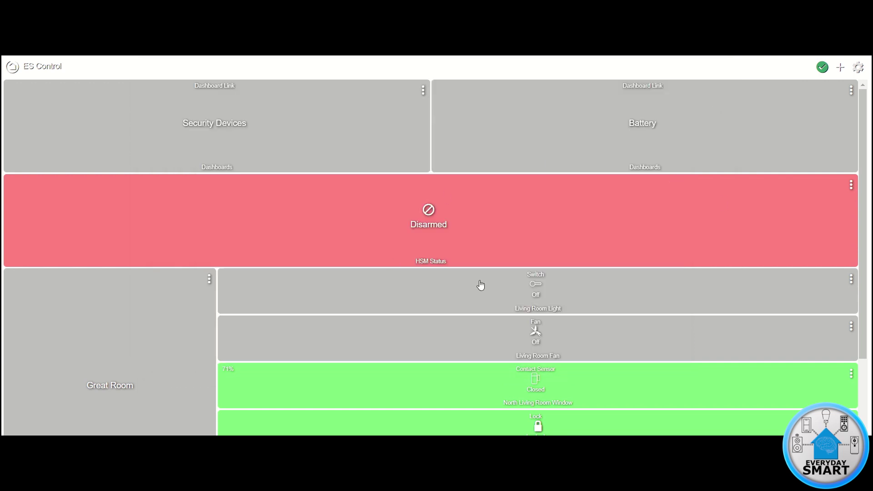
scroll(481, 286, "down", 3)
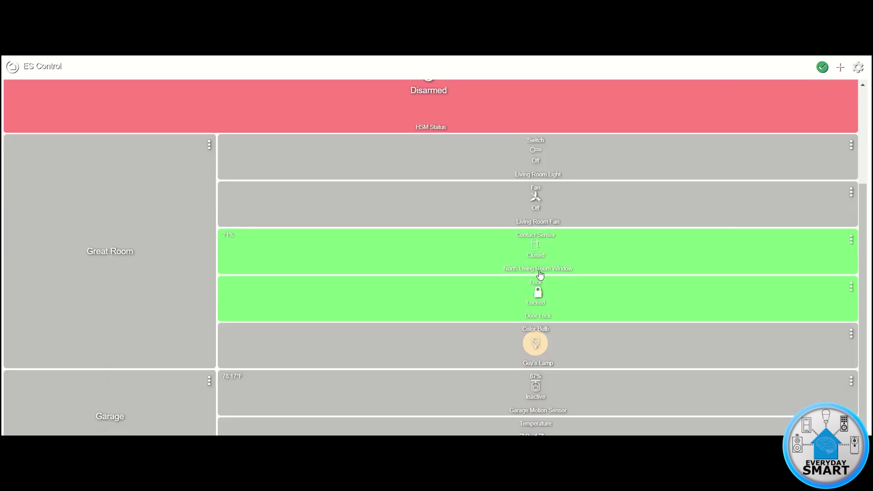
scroll(540, 274, "up", 3)
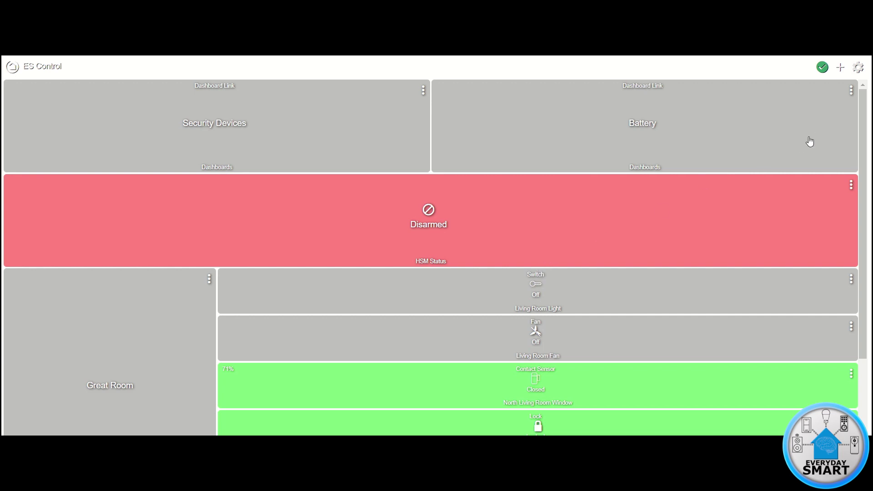
Step: Open the dashboard's template color editor and select the on state of the Switch template
left_click(859, 72)
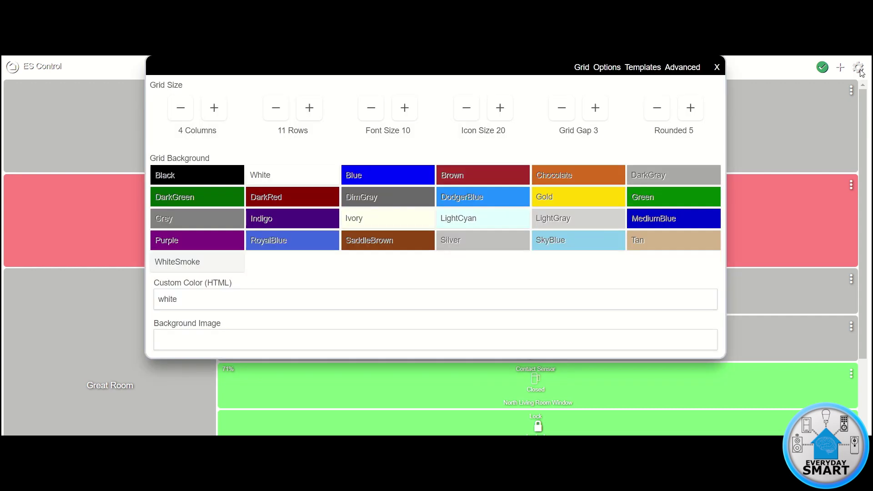
left_click(642, 68)
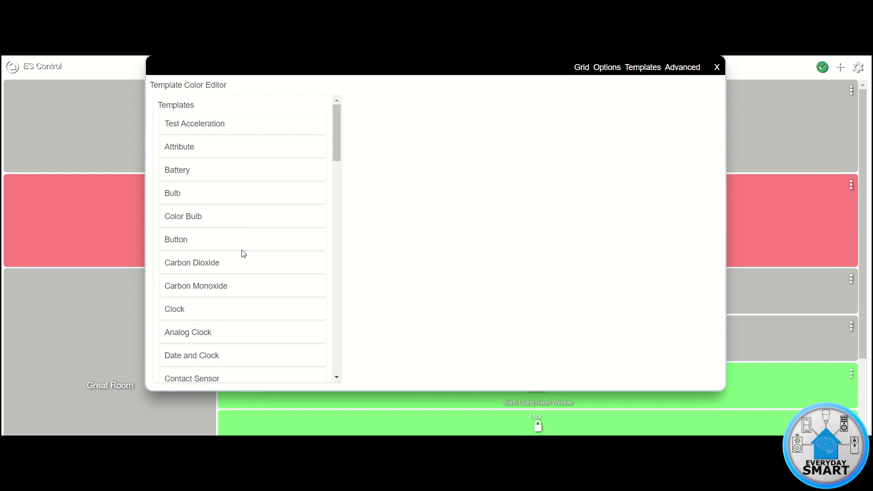
scroll(242, 263, "down", 4)
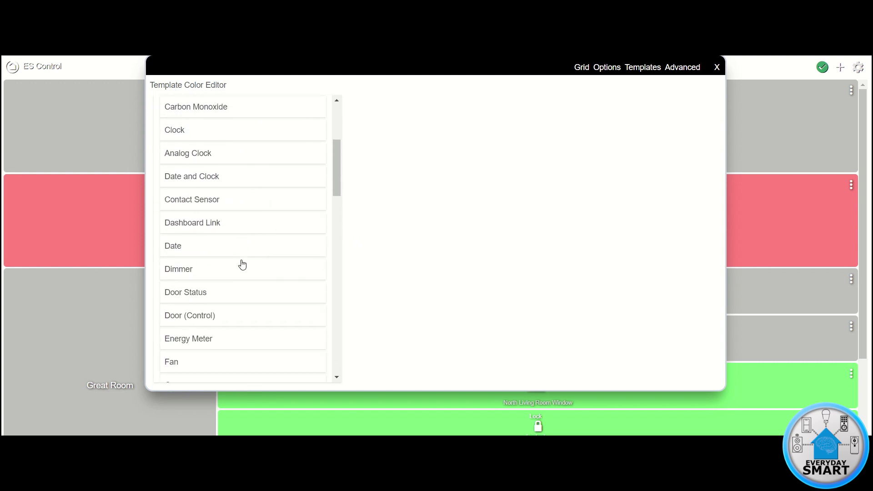
scroll(242, 265, "down", 10)
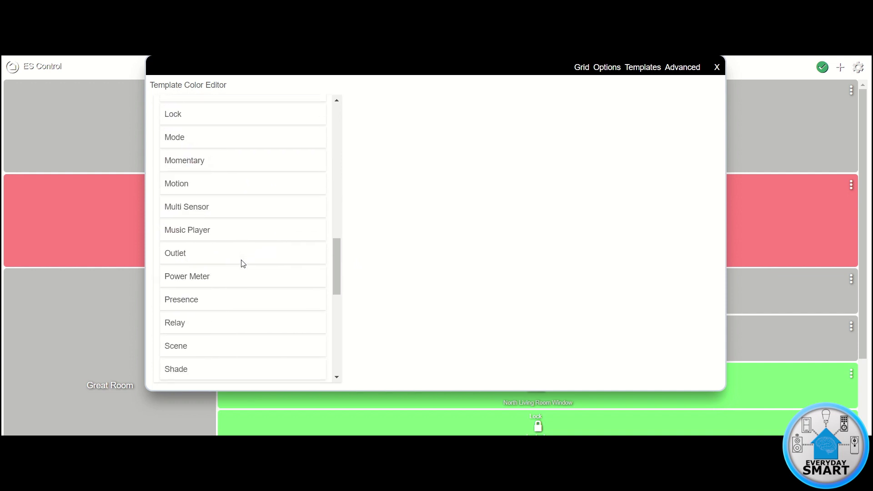
scroll(242, 263, "down", 3)
left_click(182, 327)
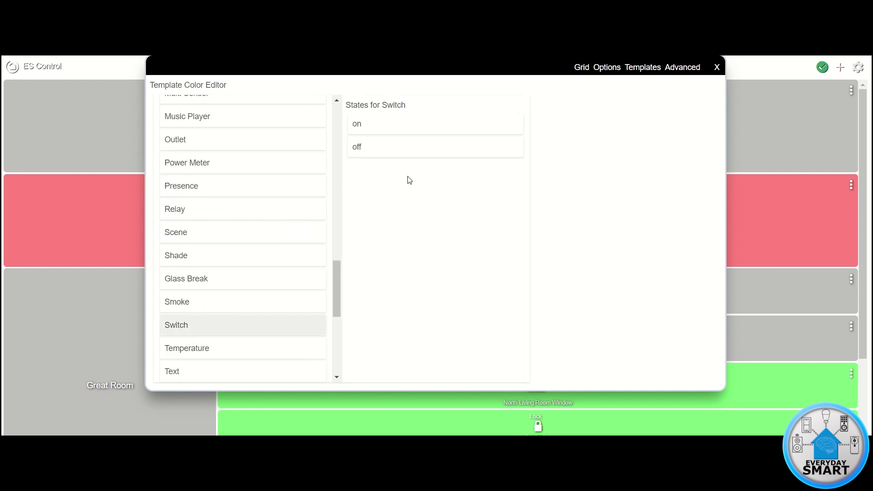
left_click(373, 132)
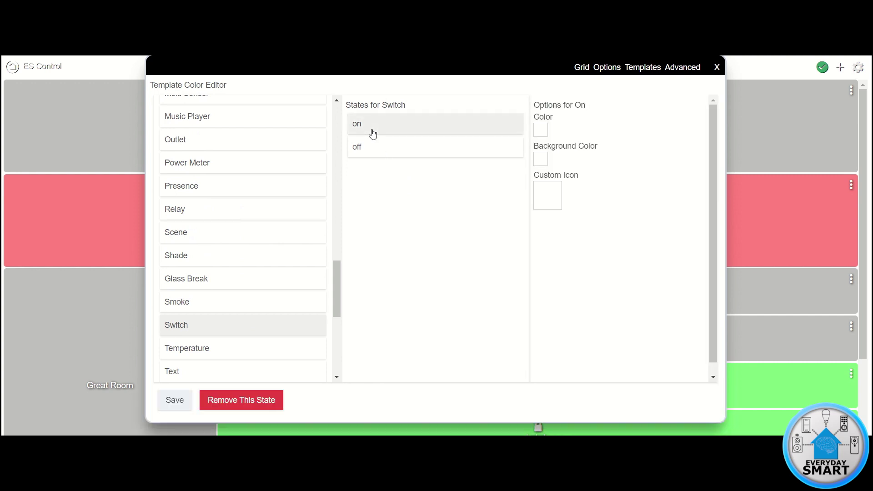
Step: Set the background color of the Switch template's on state to RGB 91, 189, 236
left_click(543, 162)
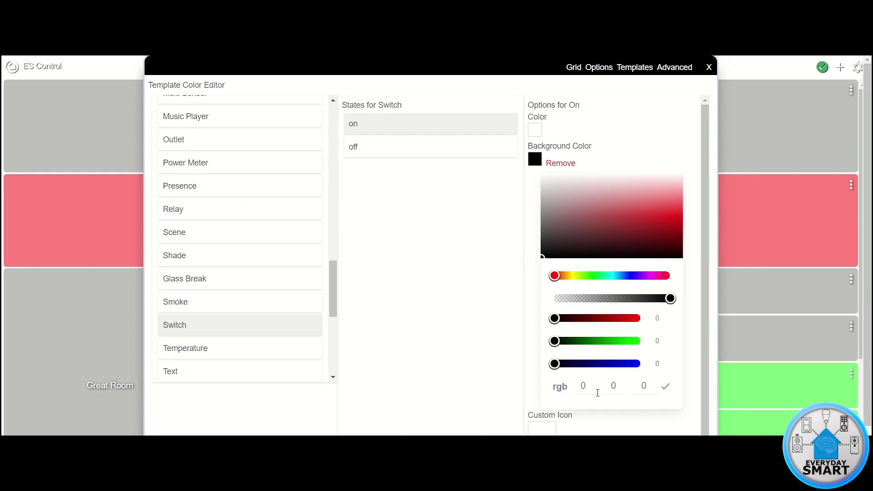
left_click(572, 389)
type("91")
left_click(609, 388)
type("189")
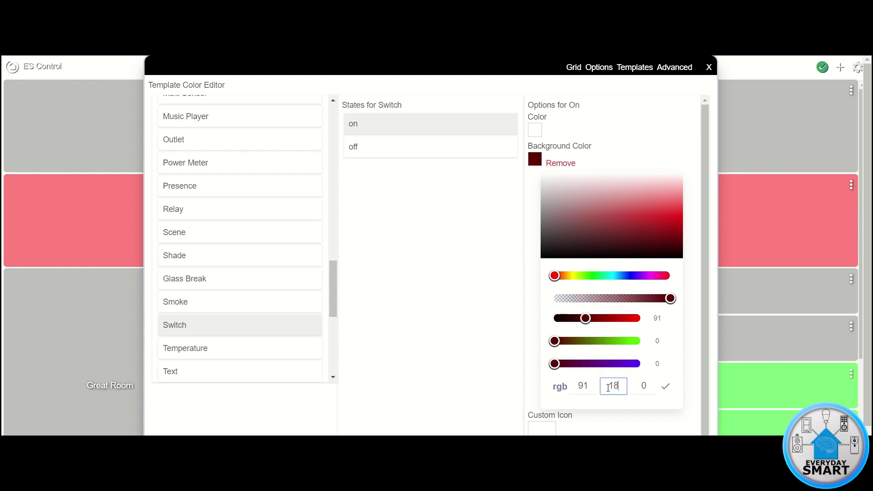
left_click(641, 387)
type("236")
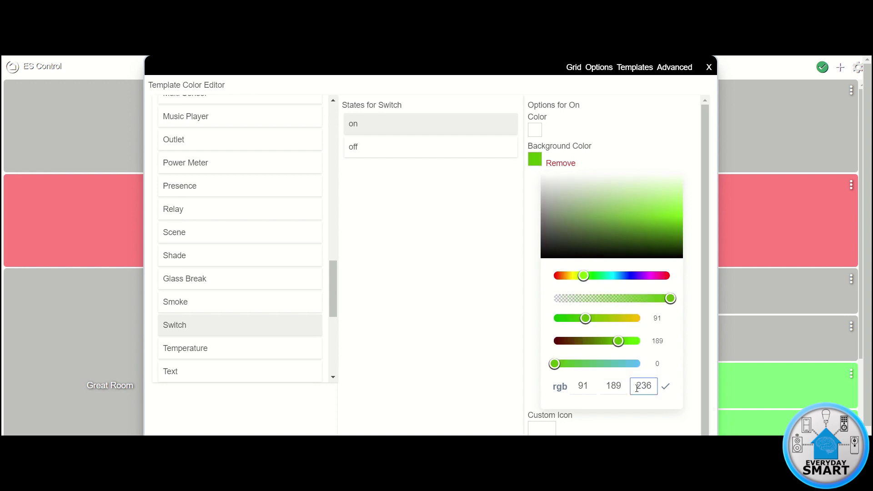
key("Return")
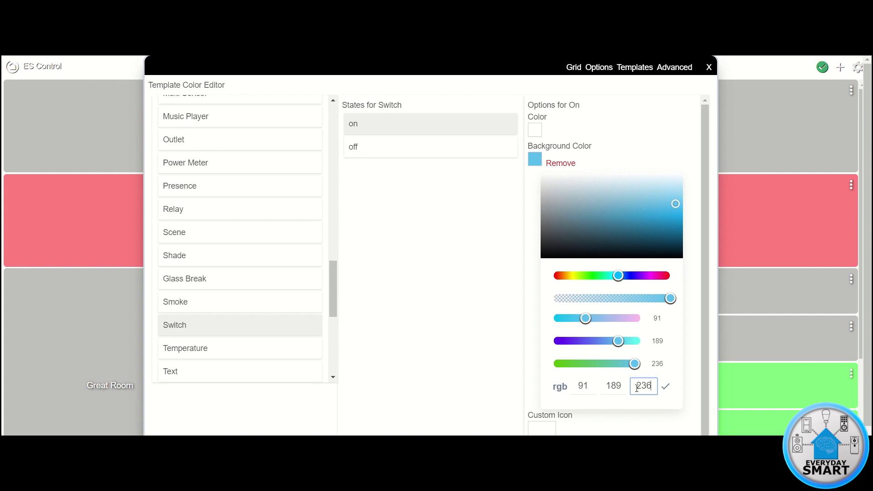
left_click(667, 388)
Step: Set the background color of the Switch template's off state to RGB 255, 255, 255
left_click(390, 156)
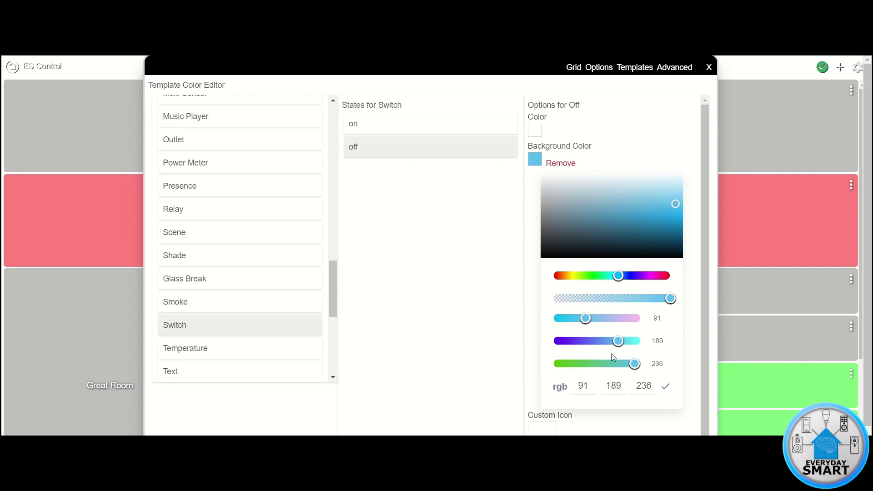
left_click(571, 388)
type("255")
left_click(604, 390)
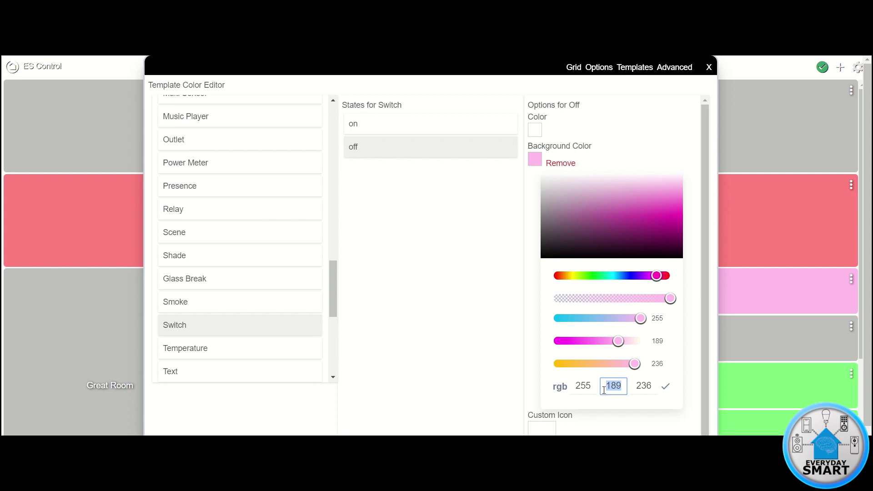
type("255")
left_click(638, 385)
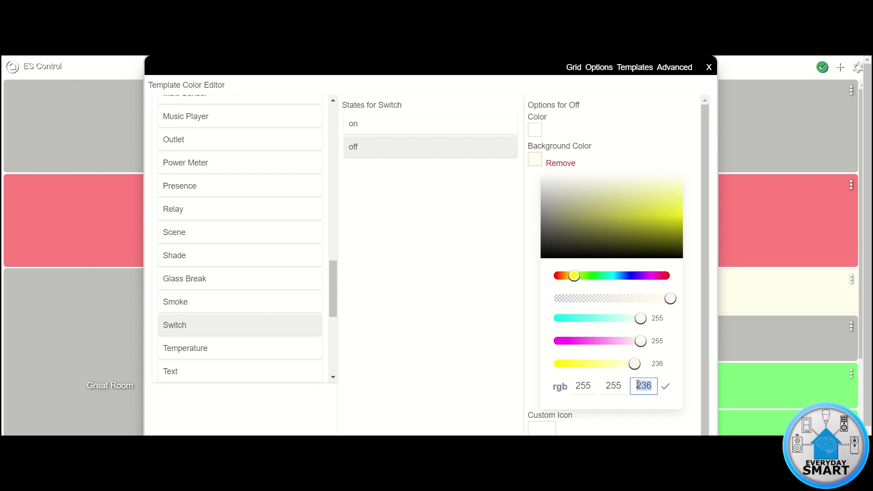
type("255")
left_click(665, 388)
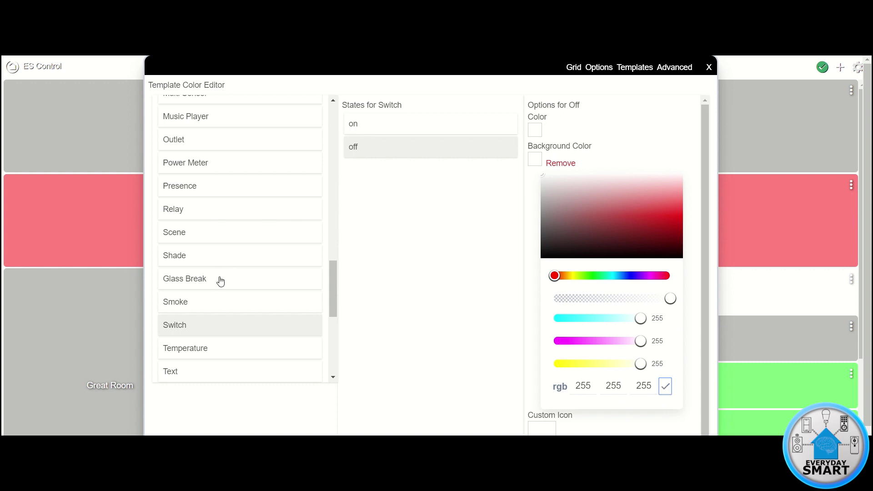
Step: Set the background color of the Text template's default state to RGB 220, 220, 220
scroll(182, 316, "down", 1)
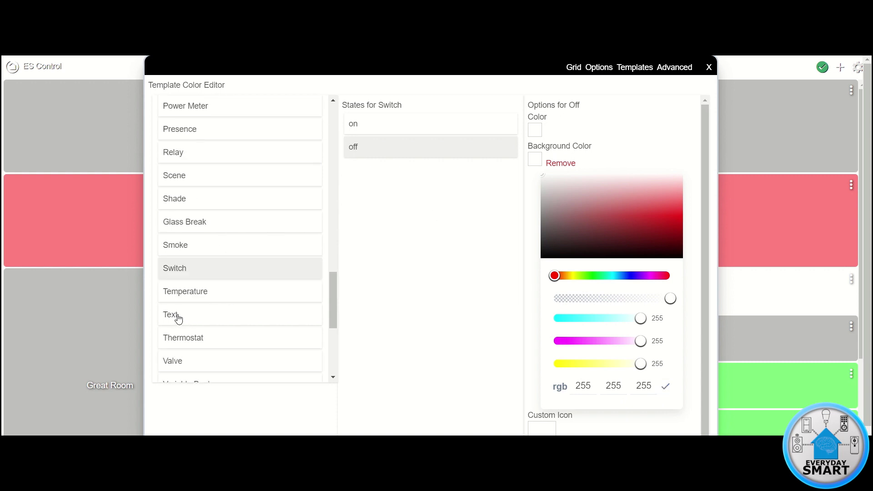
left_click(179, 319)
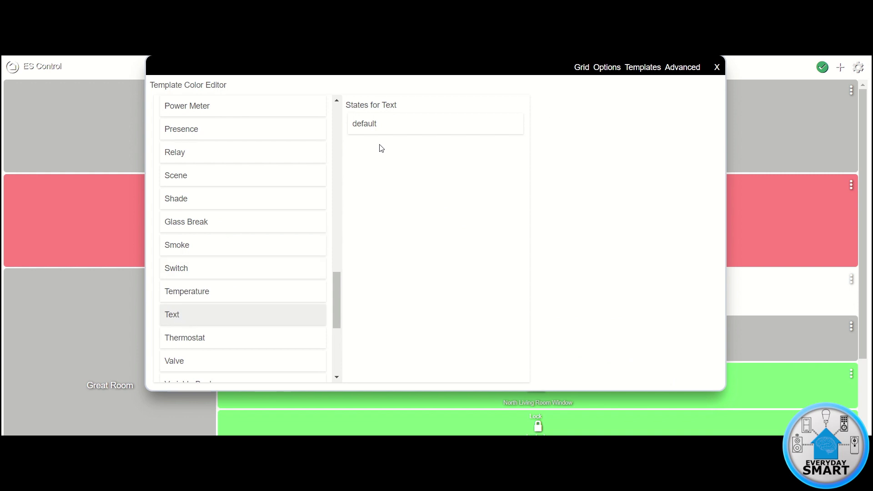
left_click(376, 128)
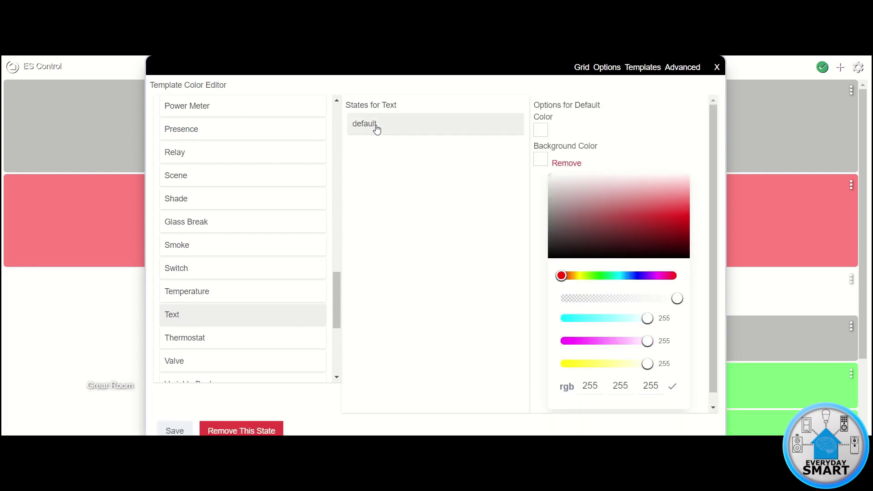
double_click(595, 385)
type("220")
key("Tab")
type("220")
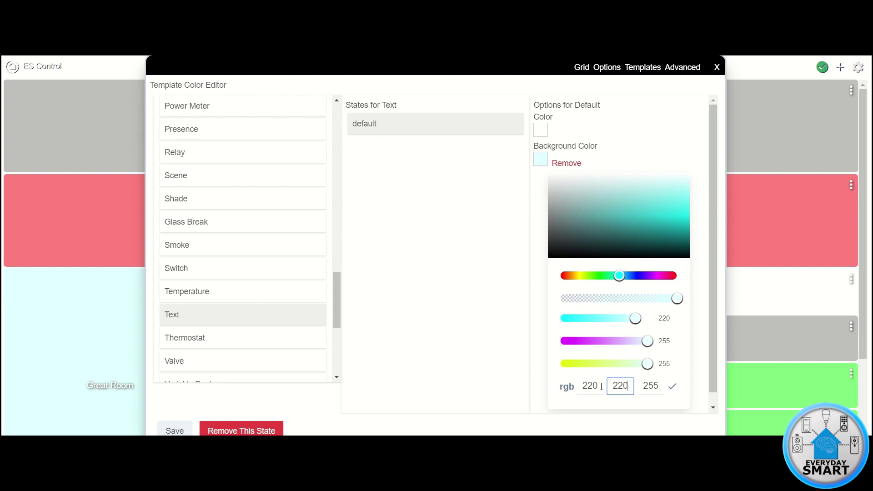
key("Tab")
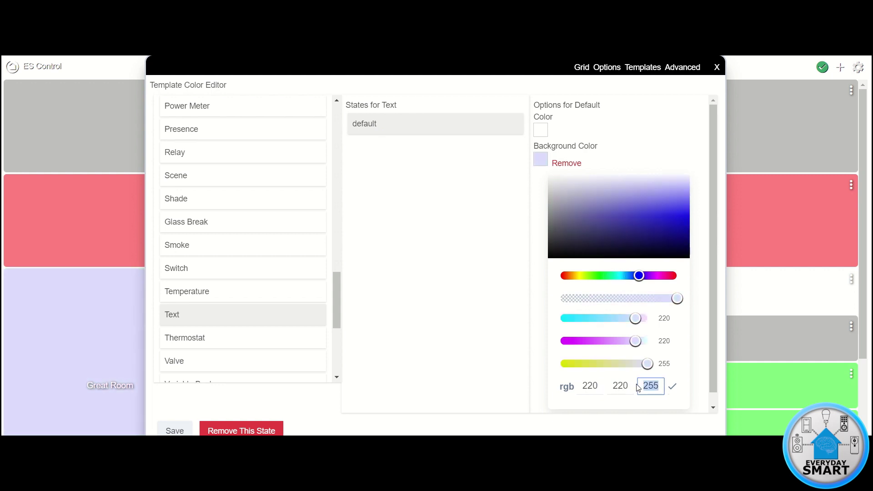
type("220")
left_click(672, 387)
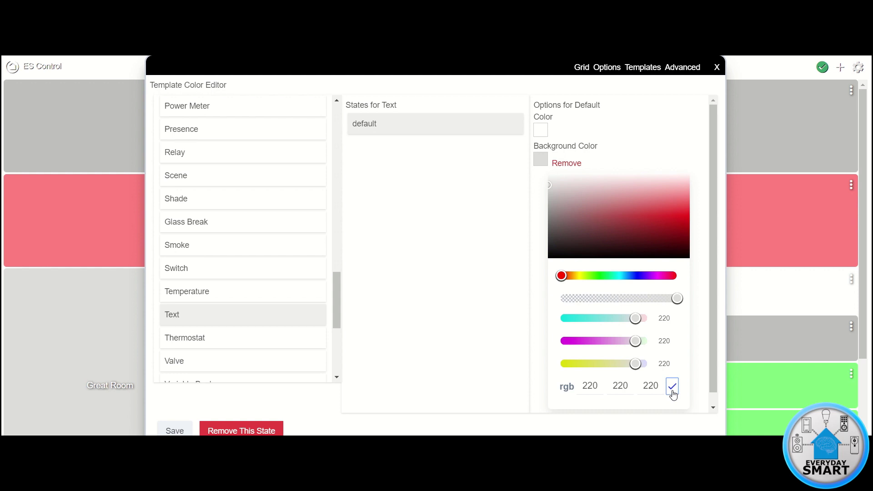
Step: Set the background color of the Lock template's locked state to RGB 255, 255, 255
scroll(226, 283, "up", 4)
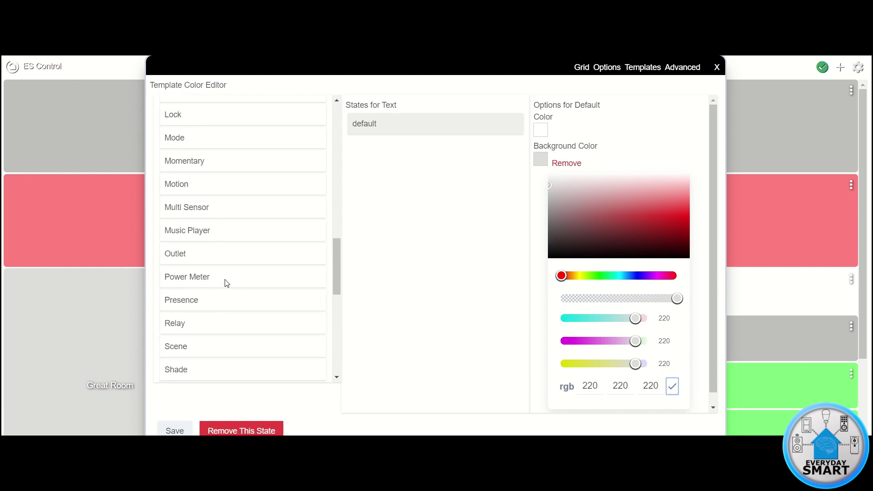
scroll(225, 283, "up", 3)
left_click(179, 231)
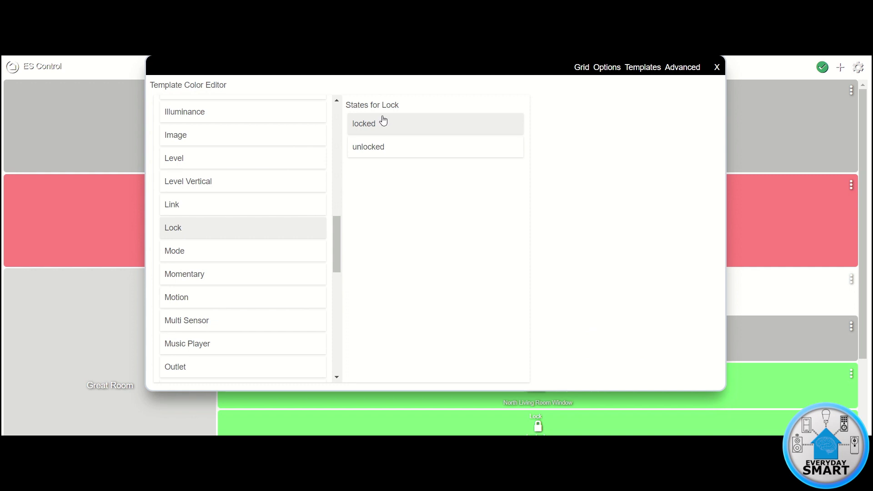
left_click(370, 132)
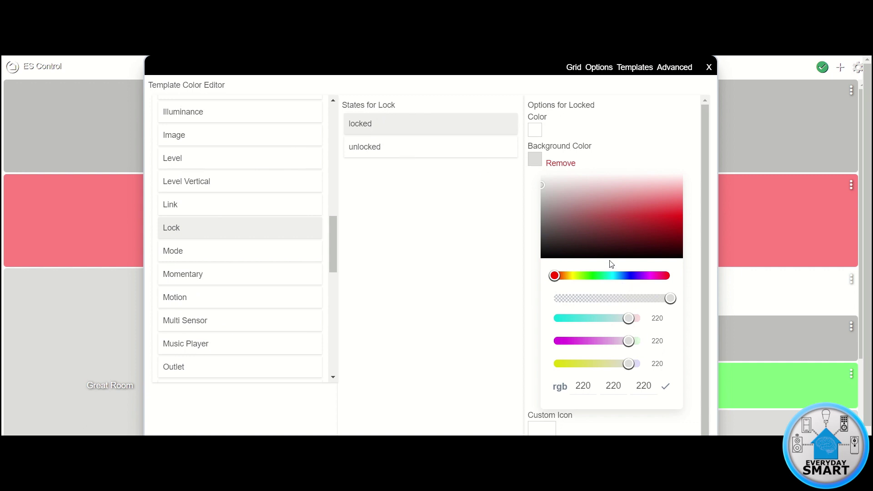
double_click(583, 387)
type("255")
left_click(542, 175)
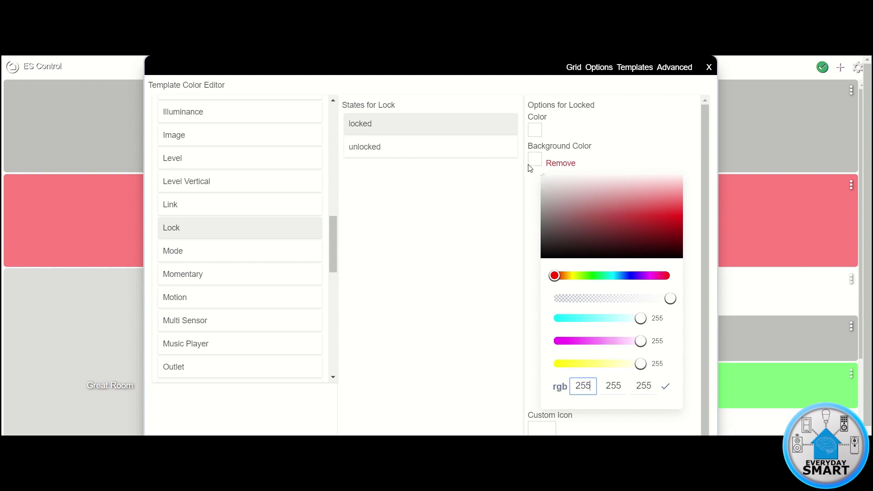
left_click(666, 387)
Step: Set the background color of the Lock template's unlocked state to RGB 255, 0, 0 and recheck both lock states
left_click(373, 151)
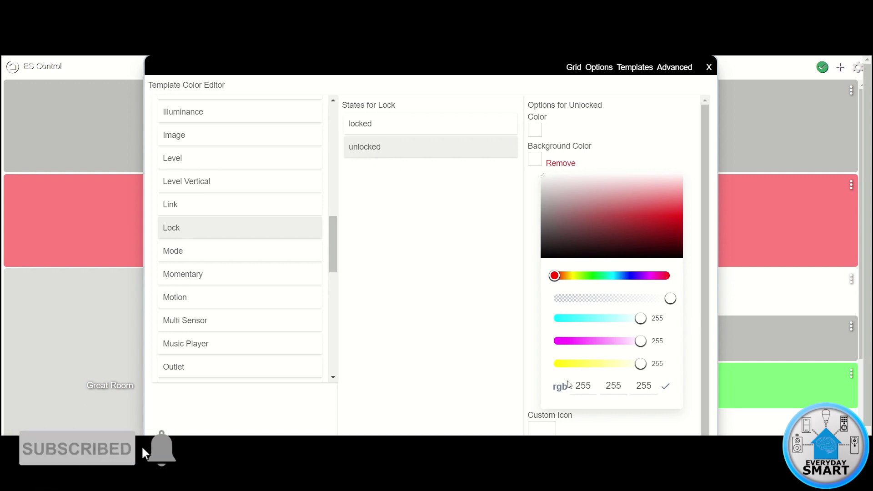
double_click(614, 386)
type("0")
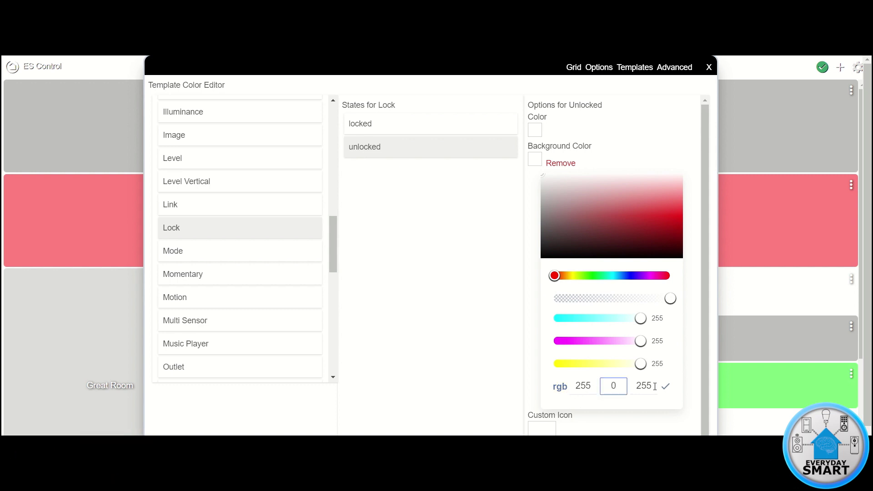
double_click(655, 386)
type("0")
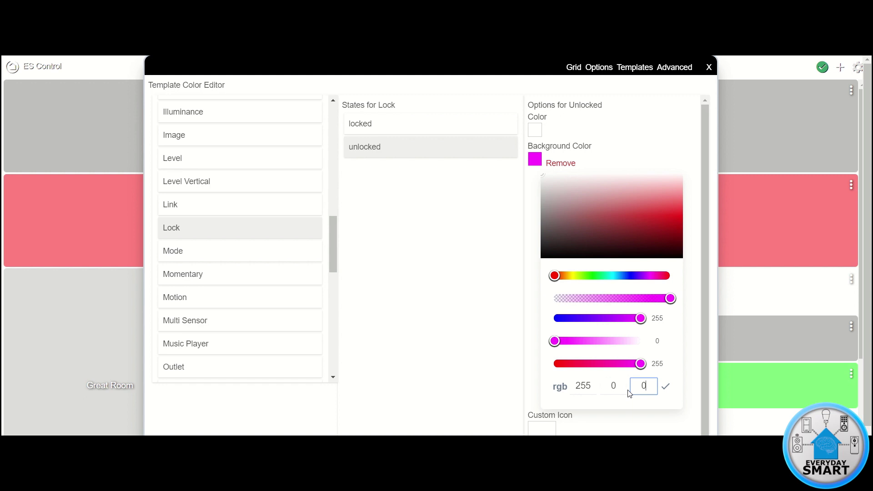
left_click(666, 386)
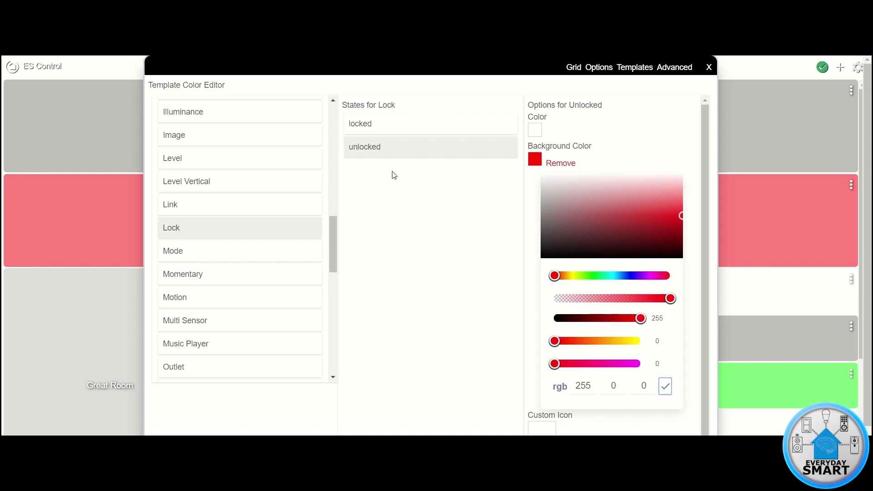
left_click(371, 127)
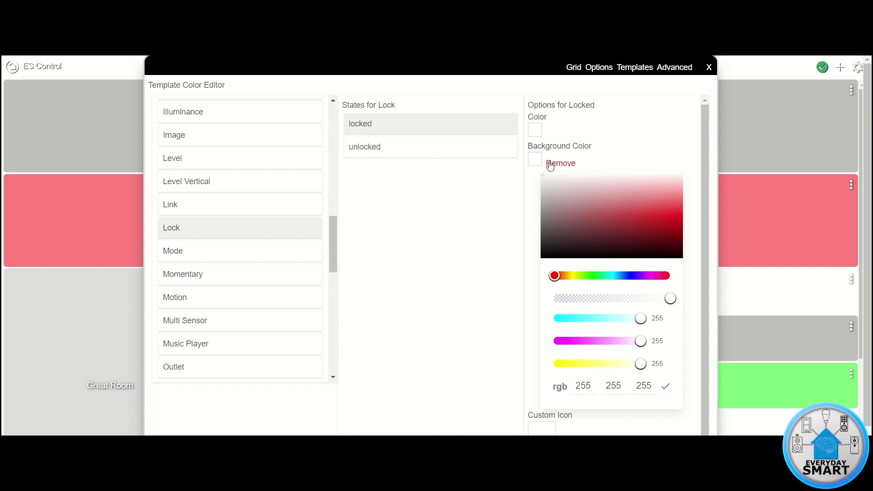
left_click(370, 147)
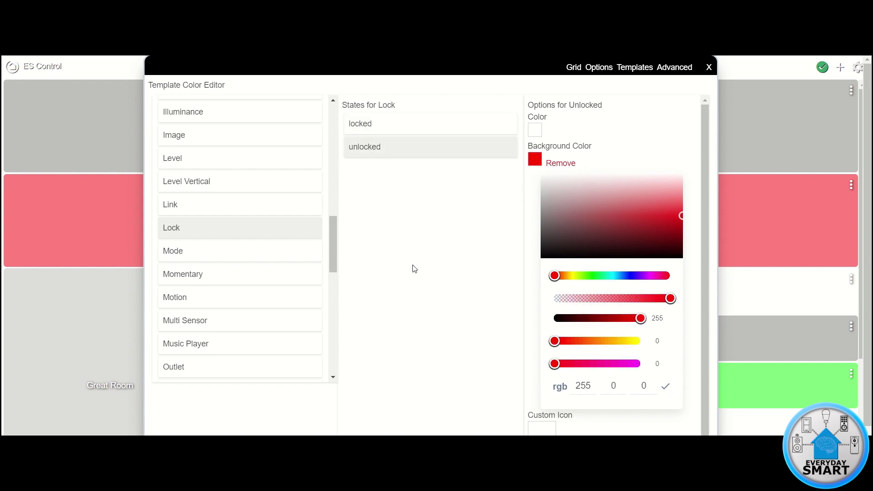
Step: Set the background color of the Fan template's off state to white, RGB 255, 255, 255
scroll(217, 285, "up", 5)
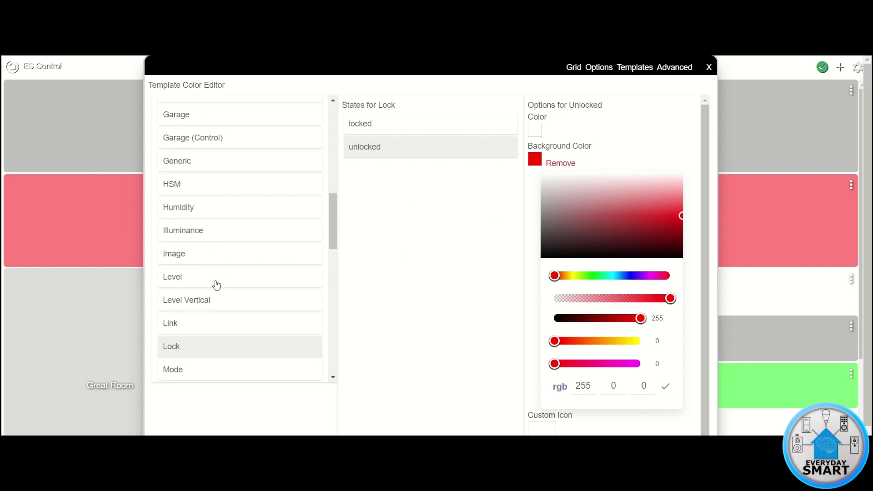
scroll(216, 285, "up", 3)
left_click(177, 261)
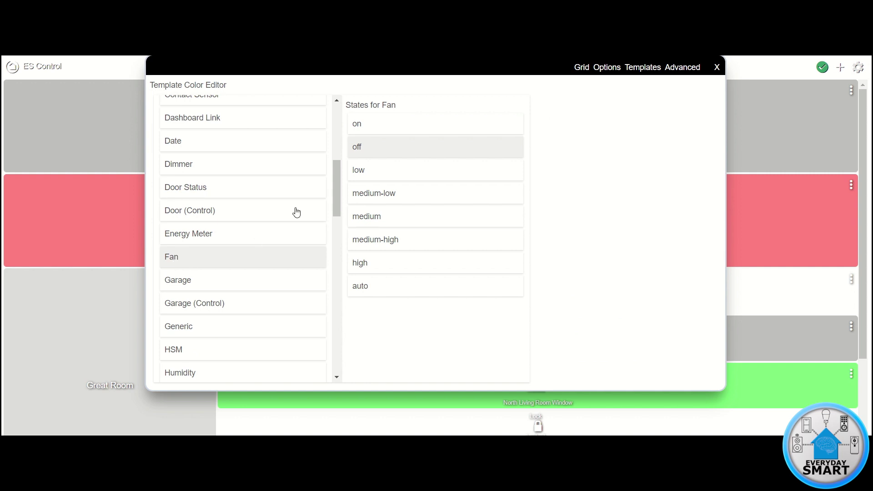
left_click(372, 150)
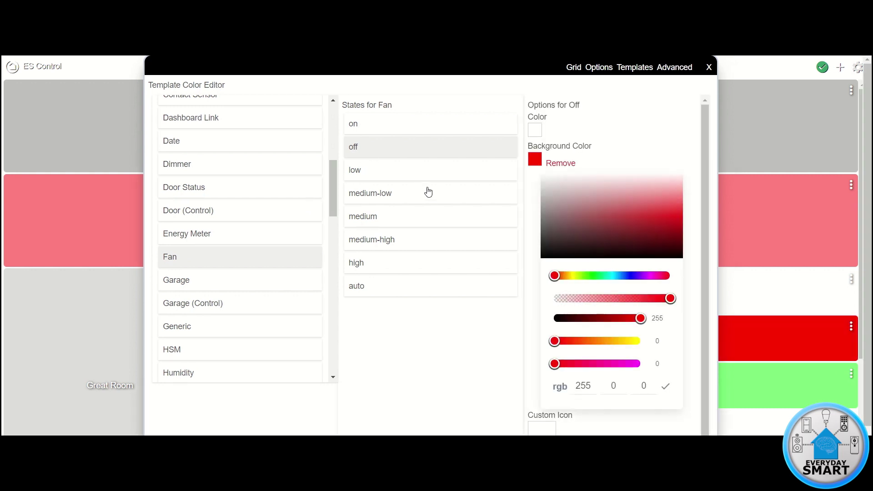
left_click_drag(559, 200, 536, 171)
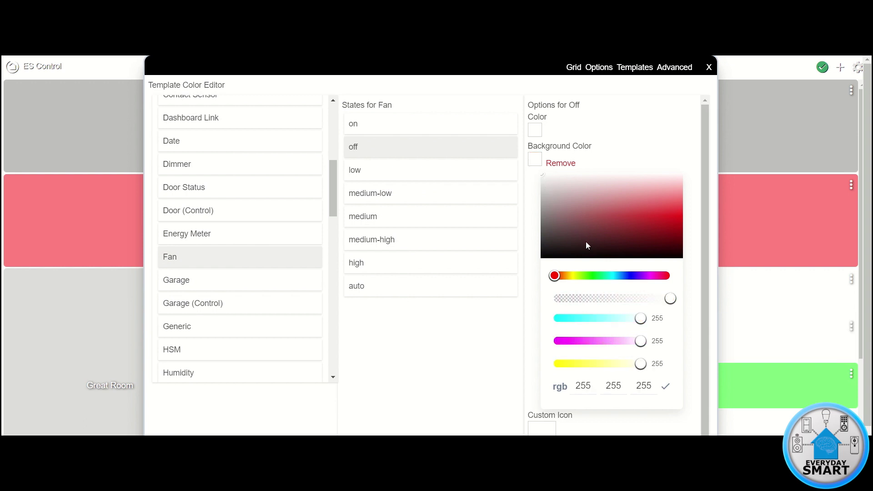
left_click(666, 386)
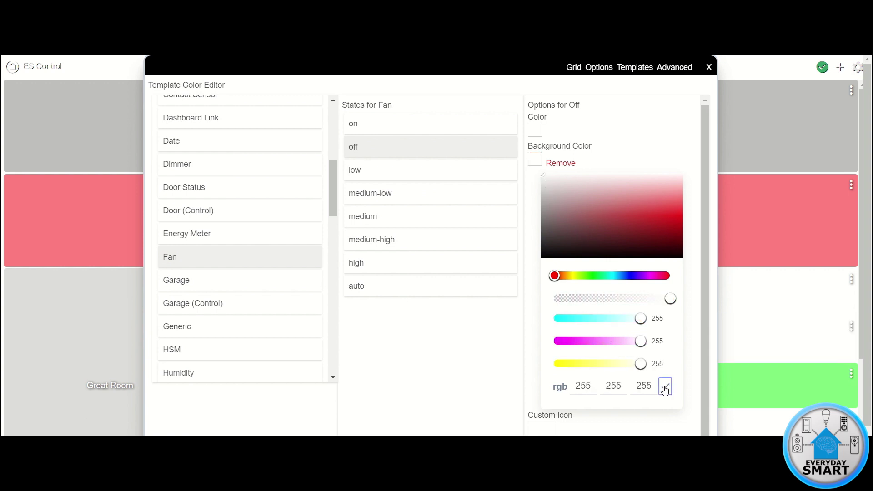
Step: Set the background color of the Fan template's low state to RGB 255, 255, 1
left_click(364, 176)
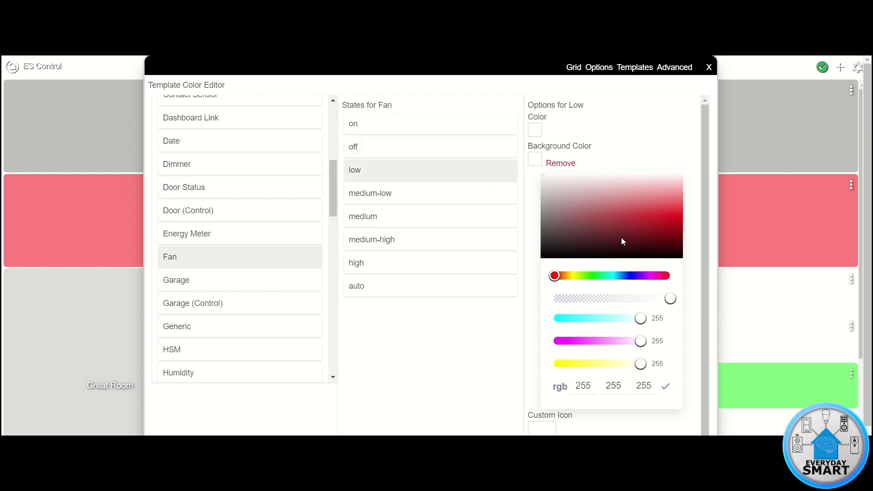
left_click_drag(596, 386, 574, 387)
type("255")
left_click_drag(657, 386, 619, 386)
type("1")
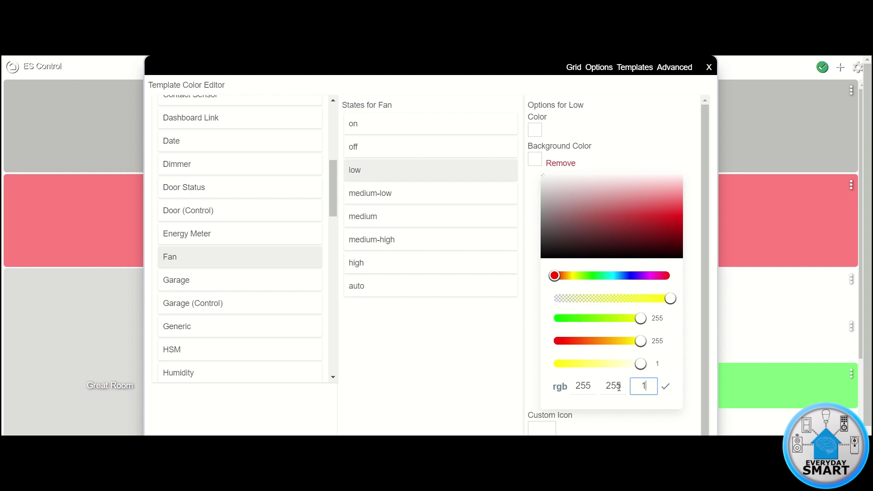
left_click(666, 390)
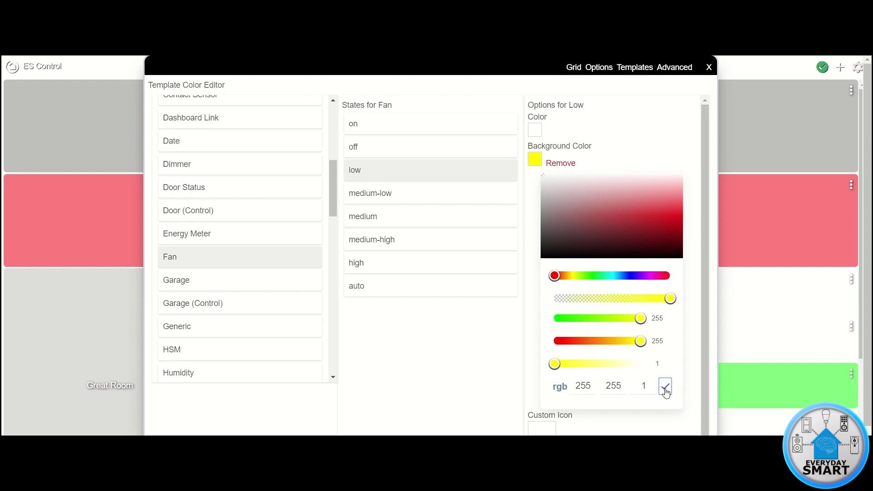
Step: Set the background color of the Fan template's medium state to RGB 84, 255, 1
left_click(384, 221)
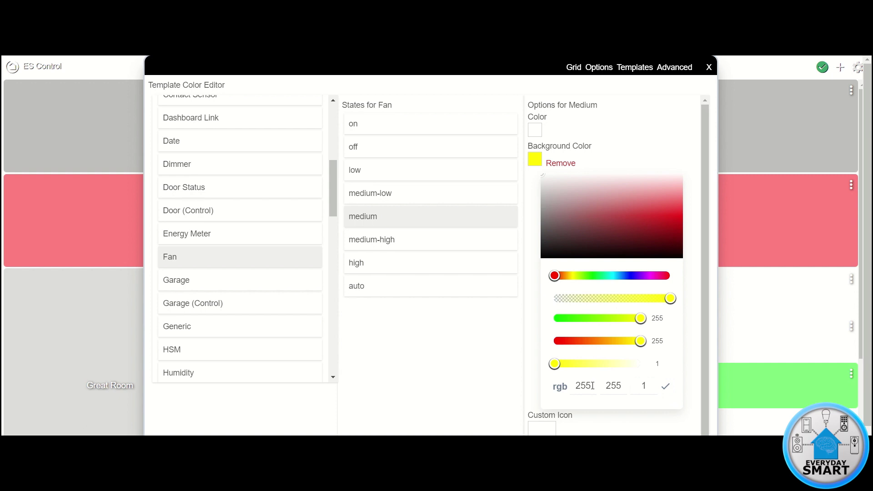
left_click_drag(592, 386, 555, 392)
type("84")
left_click(663, 388)
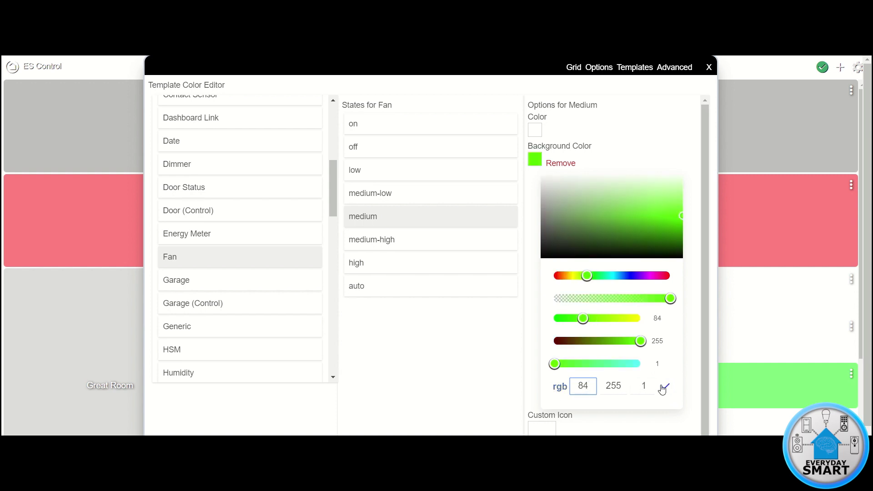
left_click(664, 388)
Step: Set the background color of the Fan template's high state to RGB 91, 189, 236
left_click(362, 268)
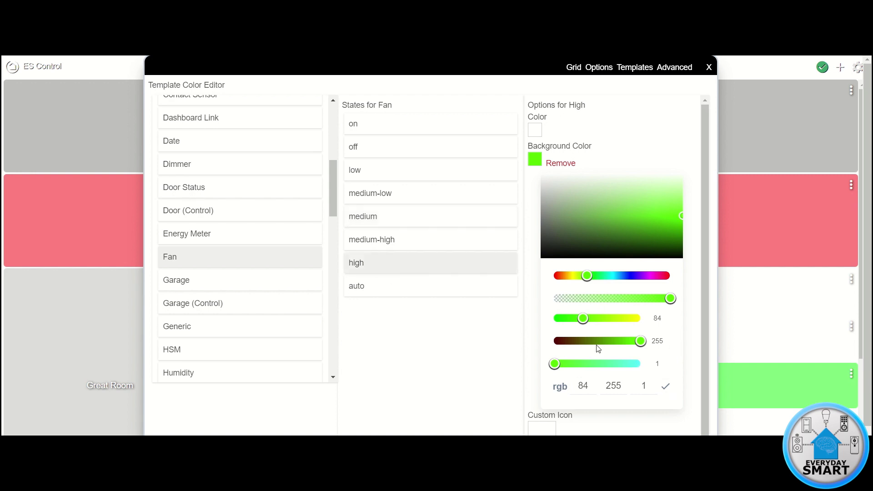
double_click(585, 385)
type("91")
left_click(600, 386)
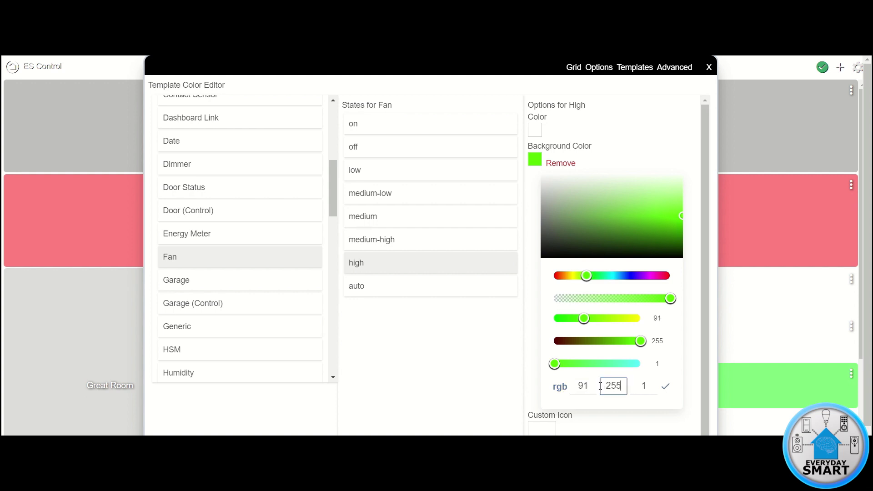
double_click(600, 386)
type("189")
double_click(637, 385)
type("236")
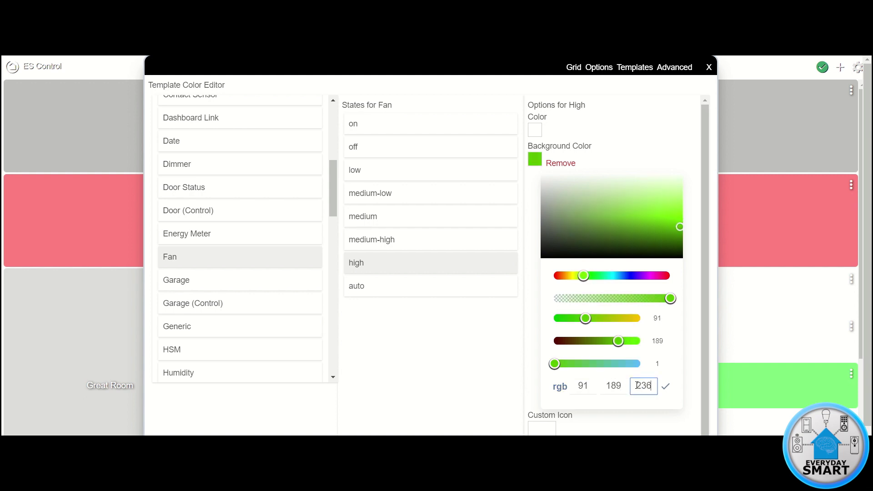
left_click(666, 387)
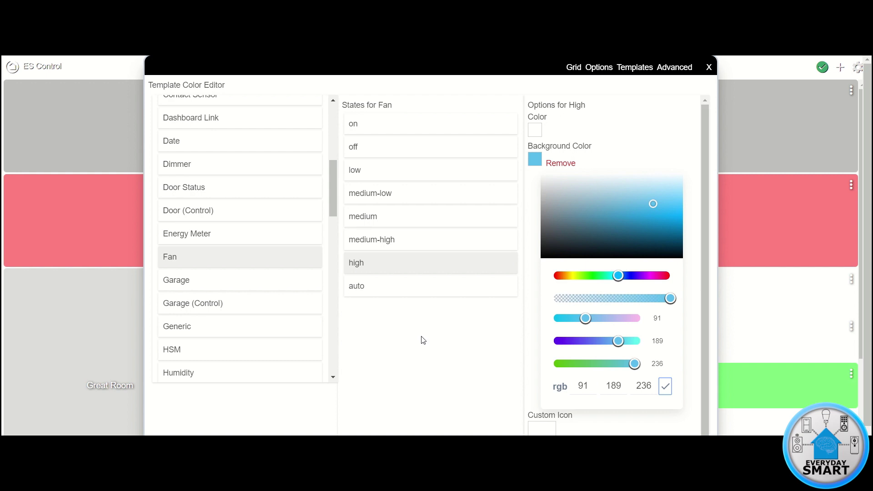
Step: Set the background color of the Color Bulb template's off state to white, RGB 255, 255, 255
scroll(209, 252, "up", 3)
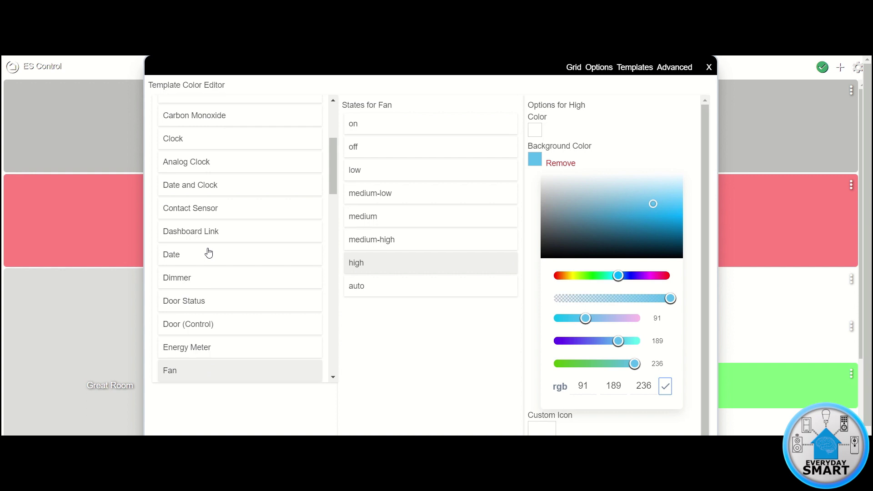
scroll(210, 252, "up", 2)
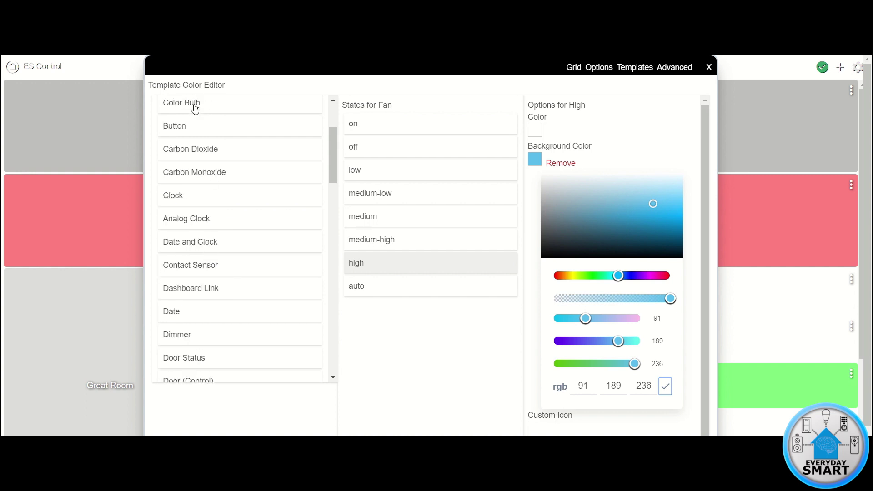
left_click(194, 106)
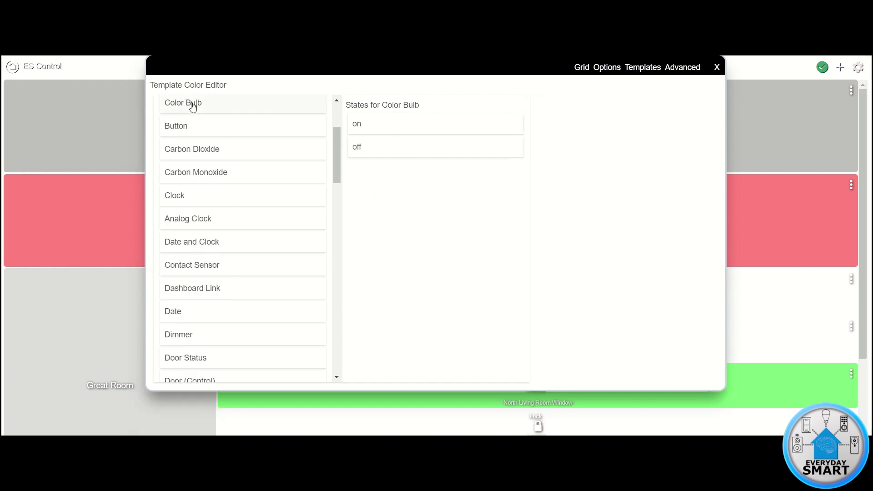
left_click(370, 150)
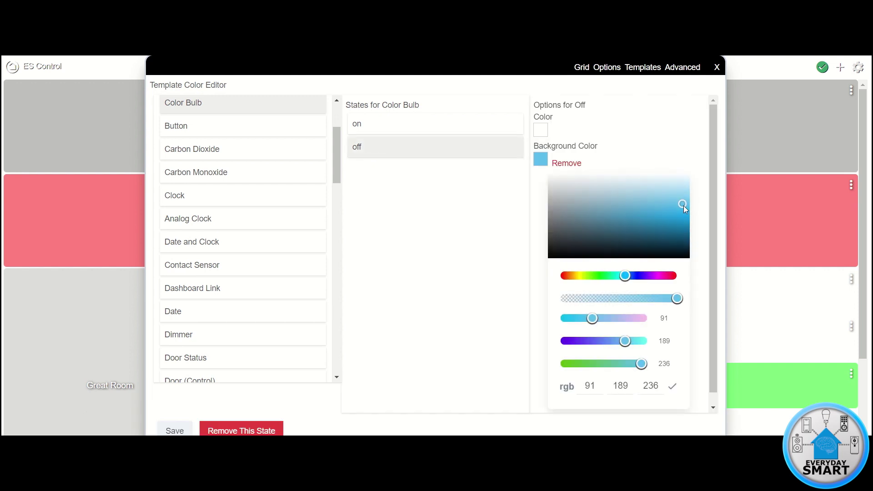
left_click_drag(683, 204, 523, 166)
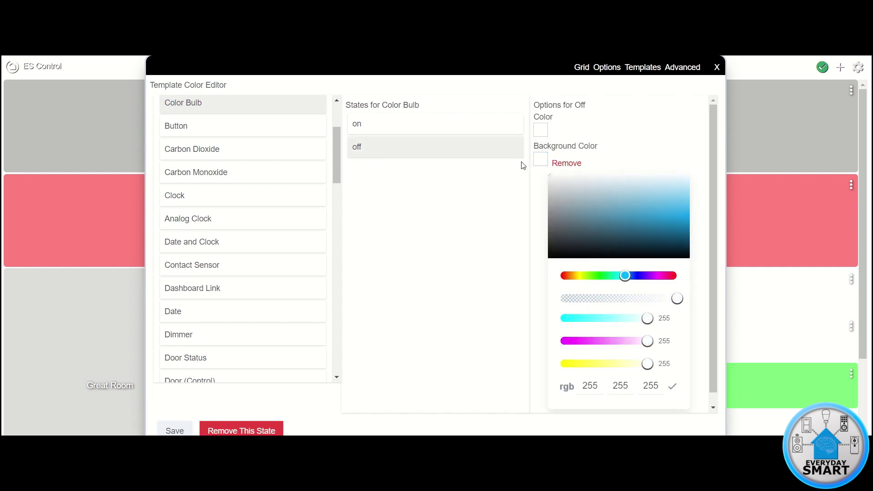
left_click(673, 386)
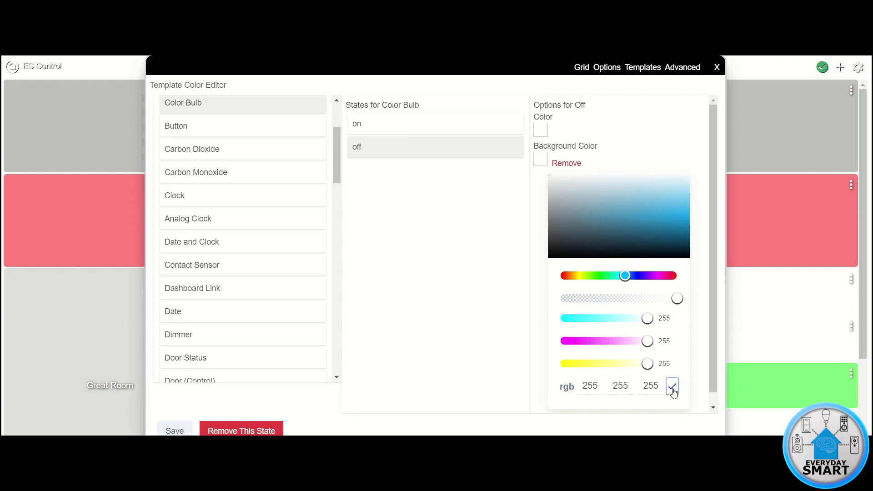
Step: Set the background color of the Color Bulb template's on state to RGB 91, 189, 236
left_click(387, 130)
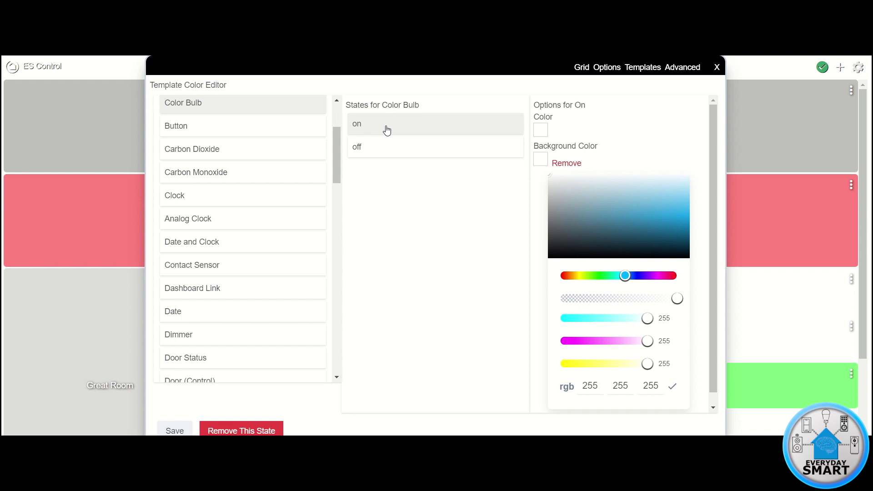
left_click(590, 386)
type("91")
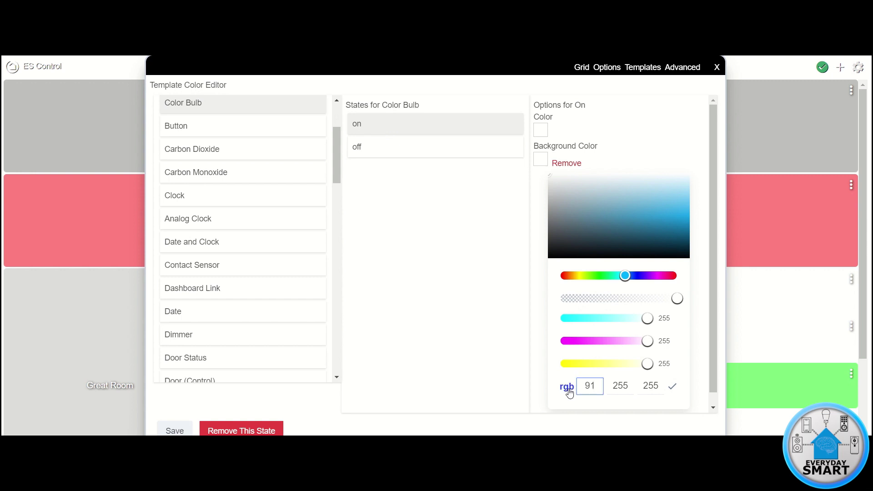
left_click(620, 386)
type("189")
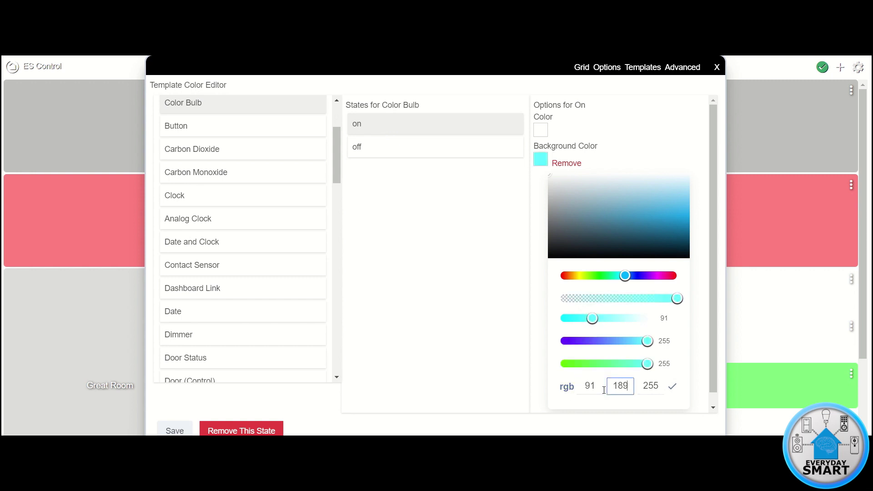
left_click(653, 386)
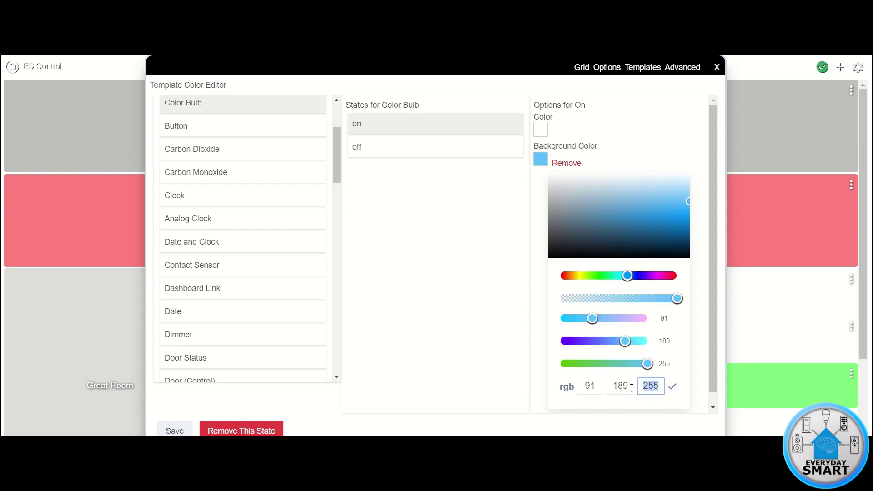
type("236")
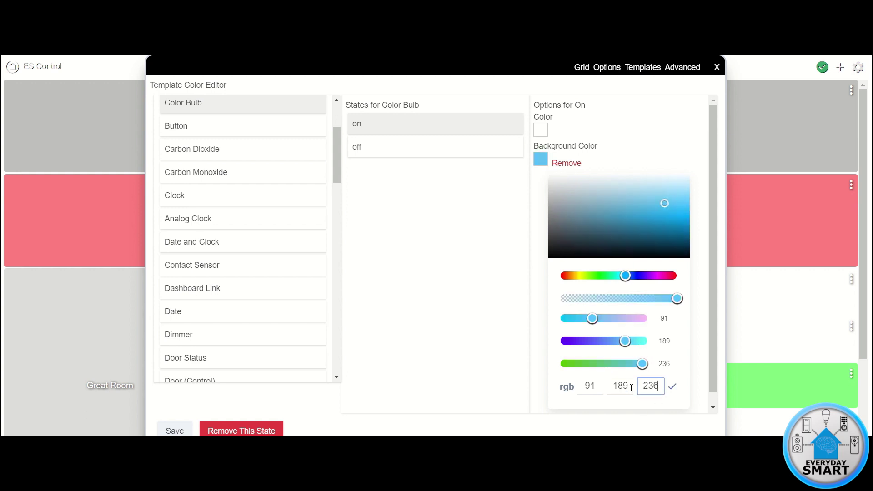
left_click(673, 391)
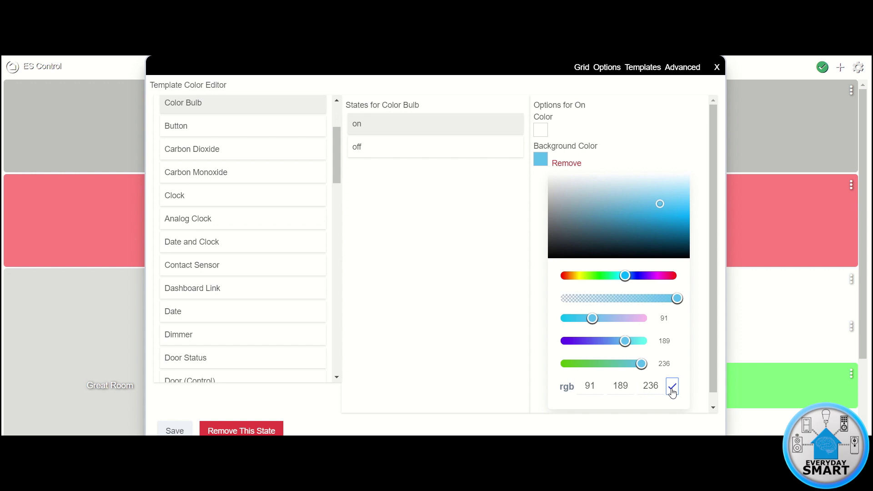
Step: Set the background color of the HSM template's armedHome state to orange, RGB 255, 165, 0
scroll(237, 251, "down", 4)
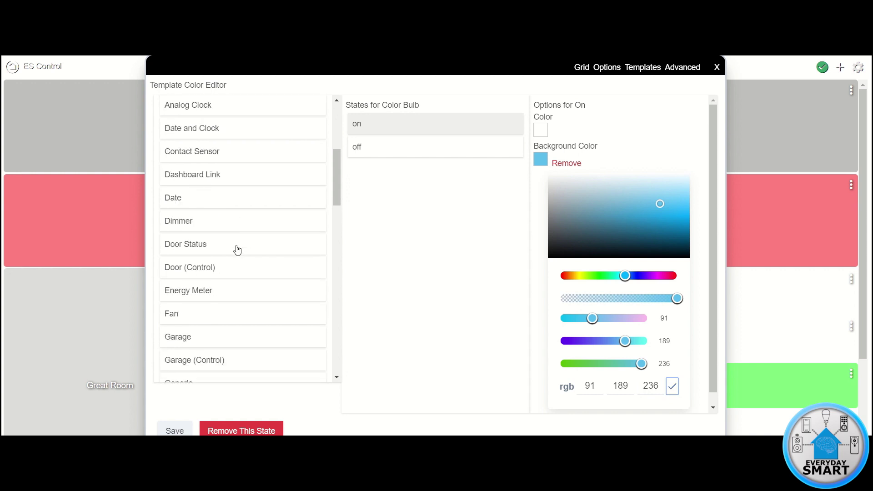
scroll(229, 255, "down", 2)
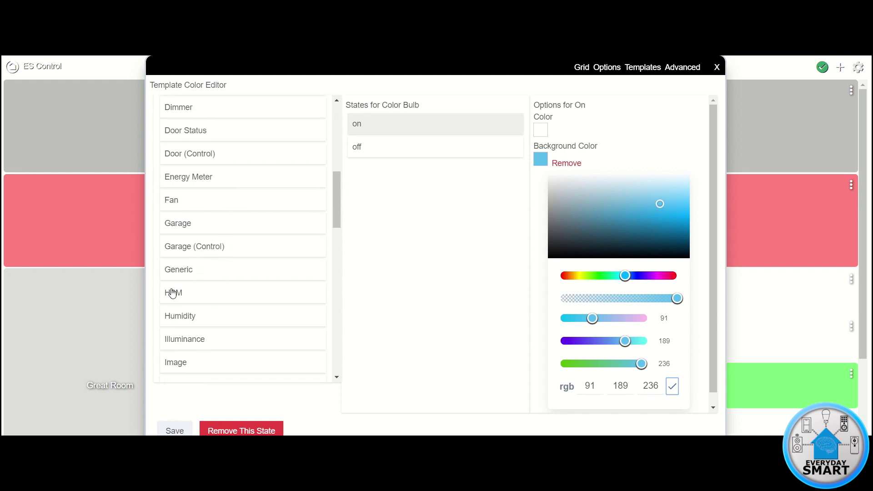
left_click(172, 294)
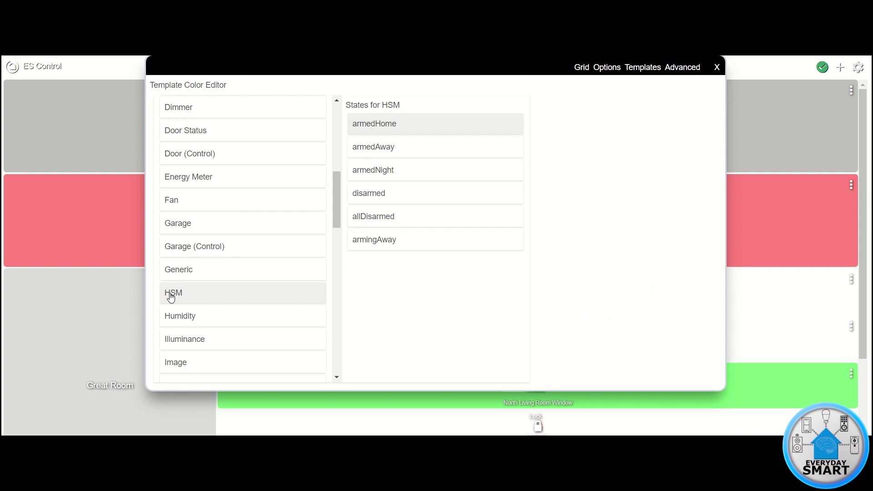
left_click(387, 128)
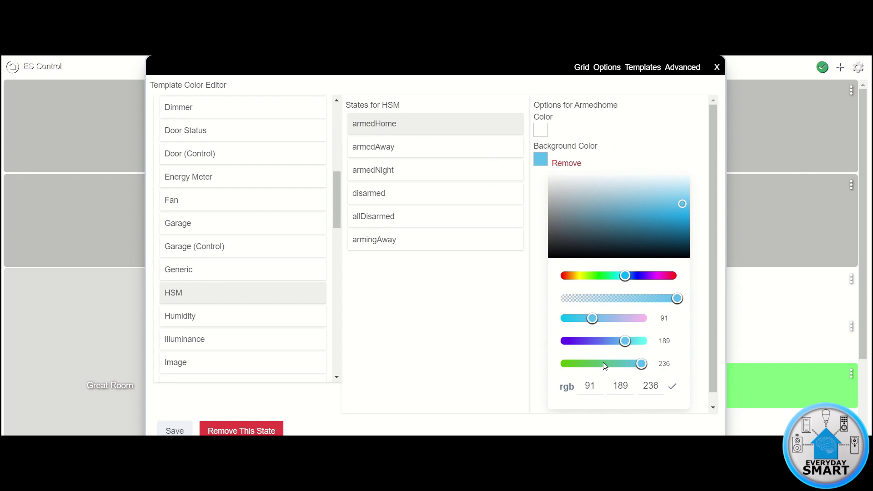
double_click(597, 387)
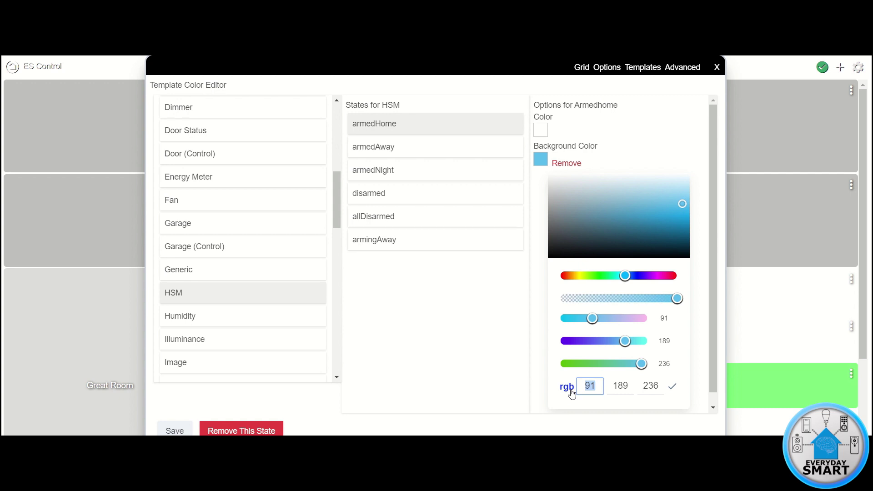
type("255")
double_click(629, 386)
type("165")
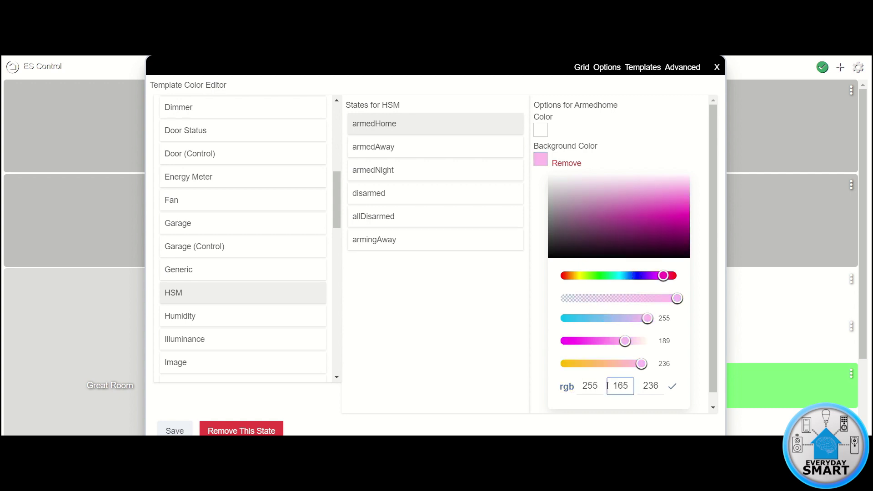
double_click(653, 386)
type("0")
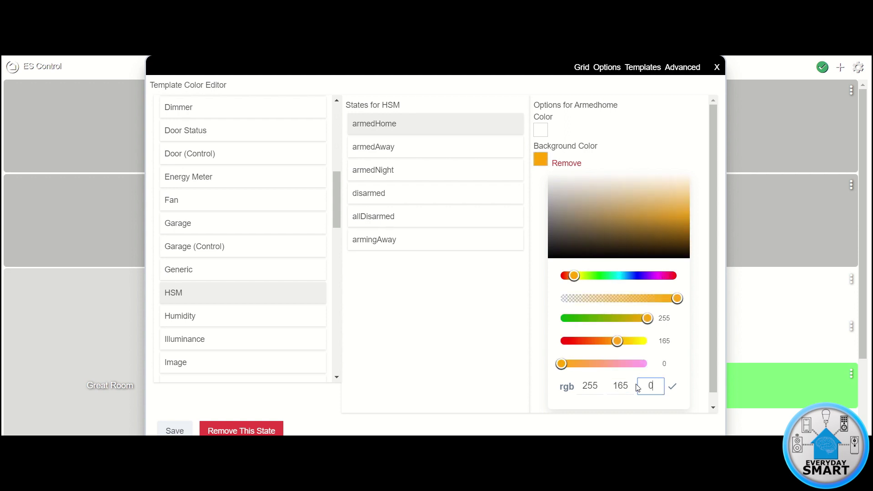
left_click(672, 387)
Step: Set the background color of the HSM template's armedAway state to red, RGB 255, 0, 0
left_click(384, 147)
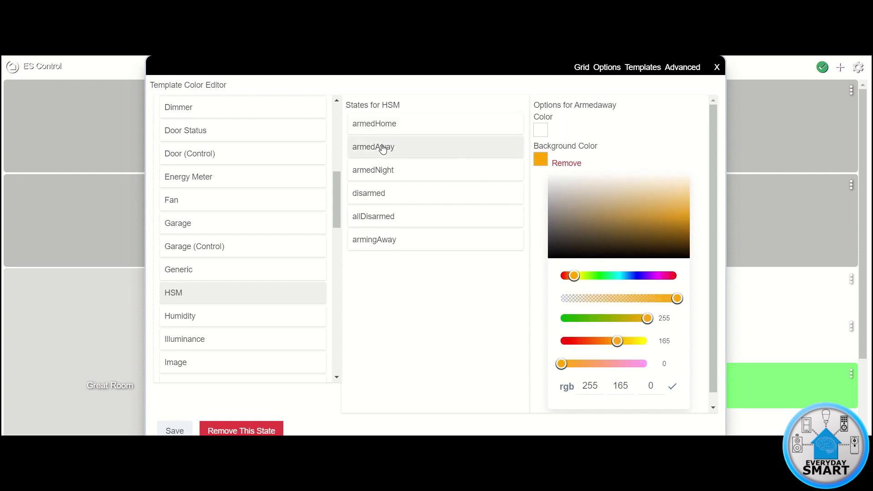
double_click(622, 385)
type("0")
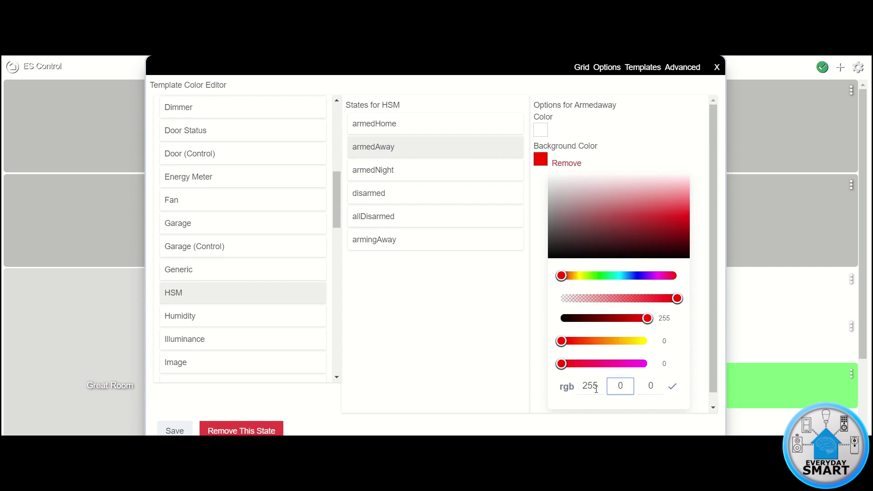
left_click(674, 389)
Step: Set the background color of the HSM template's armedNight state to green, RGB 0, 190, 27
left_click(403, 173)
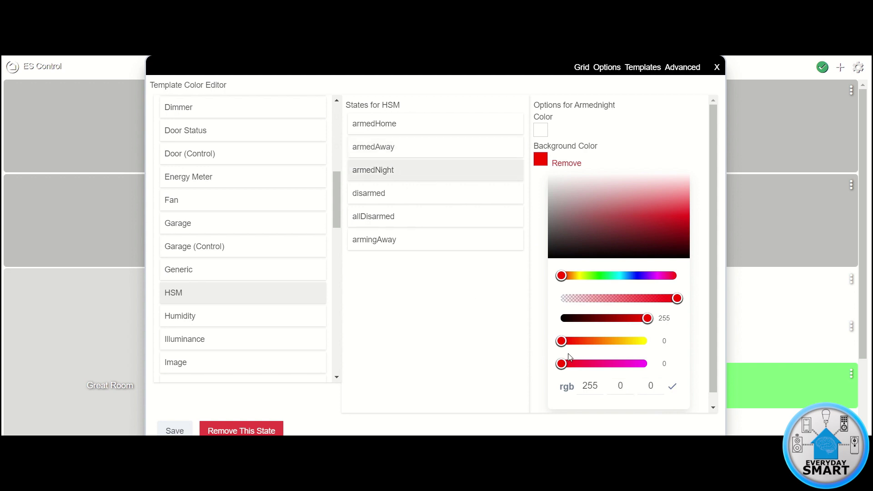
left_click_drag(600, 386, 568, 389)
type("0")
double_click(617, 386)
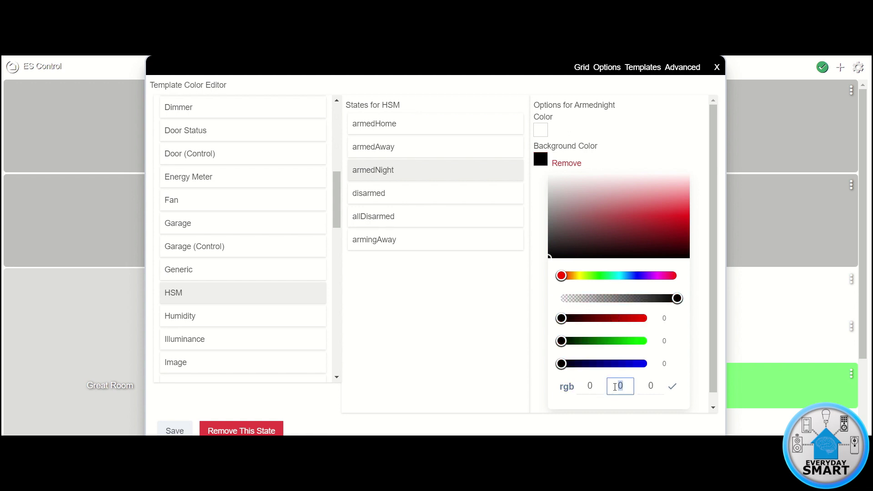
type("190")
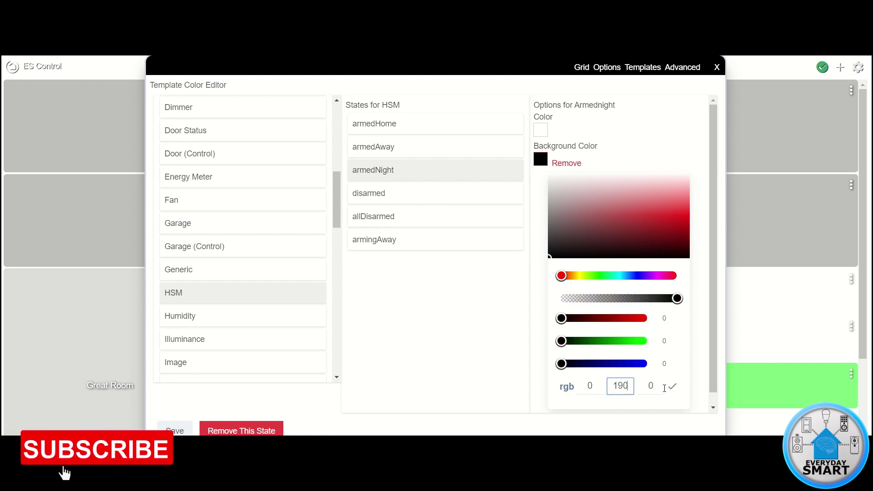
left_click(650, 386)
type("27")
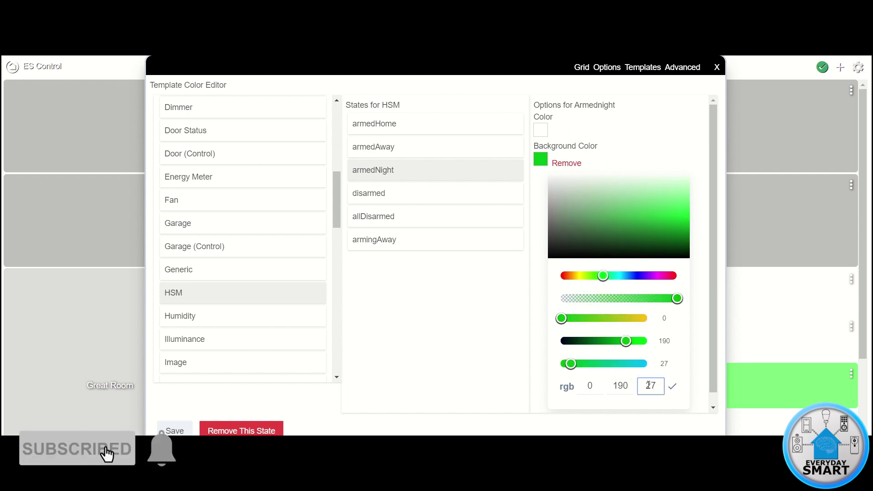
left_click(673, 386)
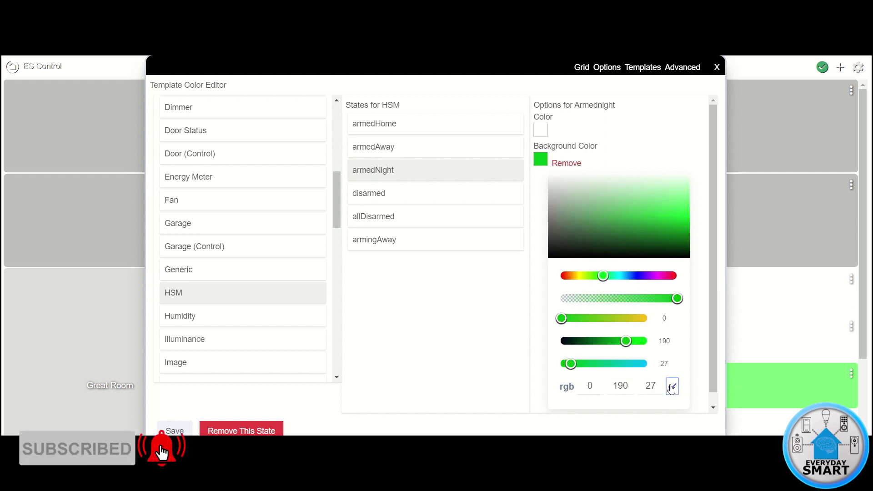
Step: Set the background color of the HSM template's disarmed state to RGB 91, 189, 236
left_click(381, 196)
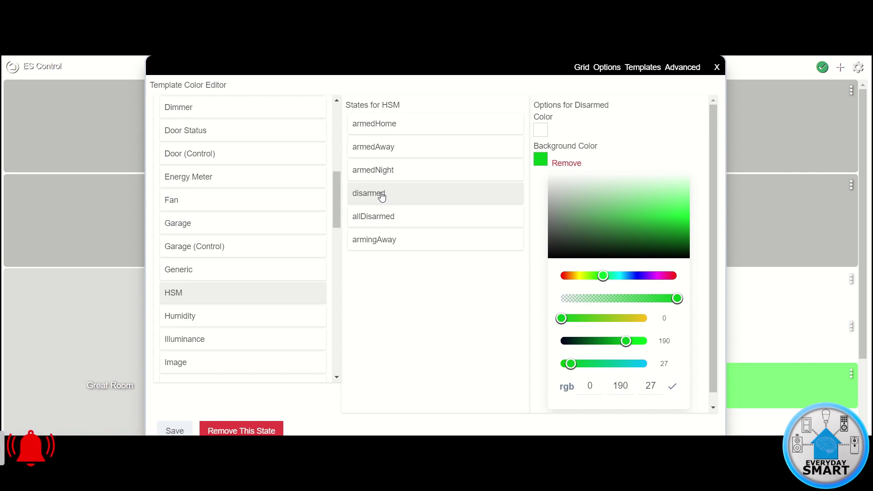
left_click(590, 387)
type("91")
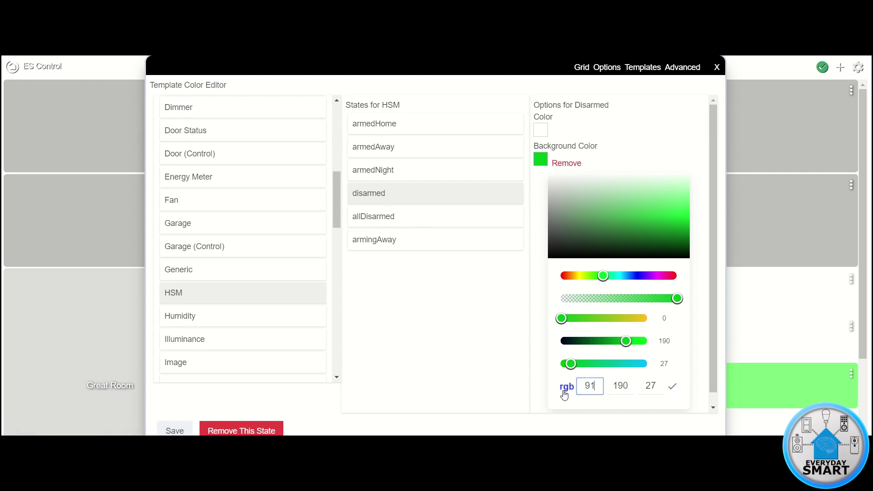
left_click(610, 386)
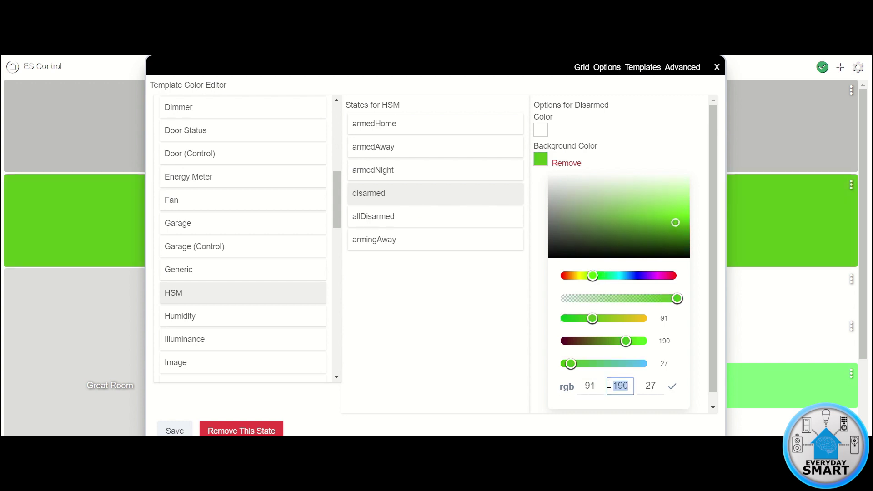
type("189")
left_click(657, 385)
type("236")
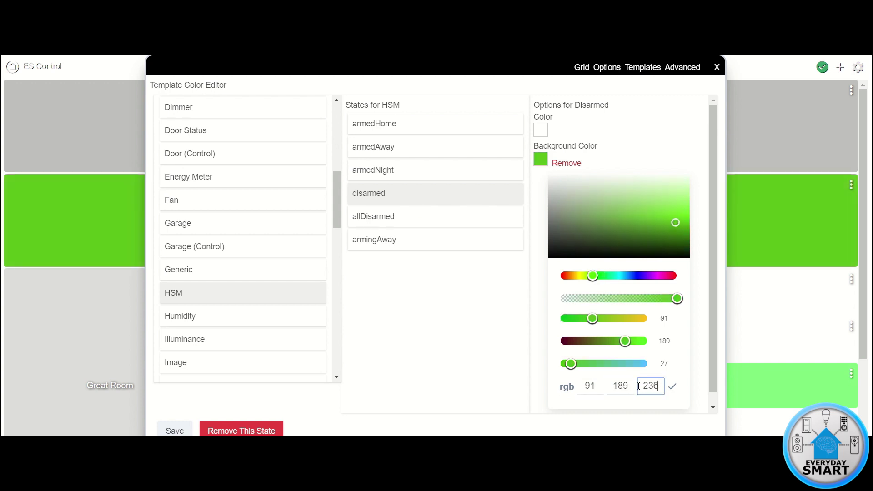
key("Return")
left_click(673, 386)
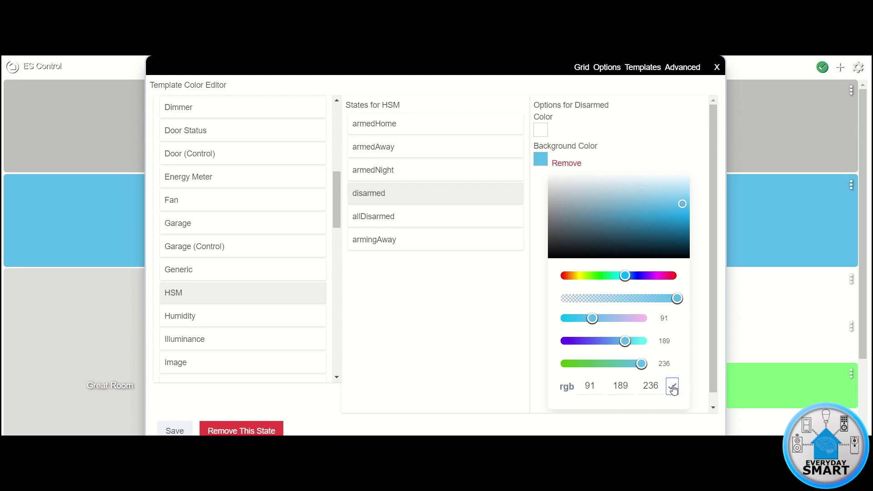
Step: Set the background color of the Dashboard Link template's default state to blue, RGB 91, 189, 236
scroll(211, 254, "up", 3)
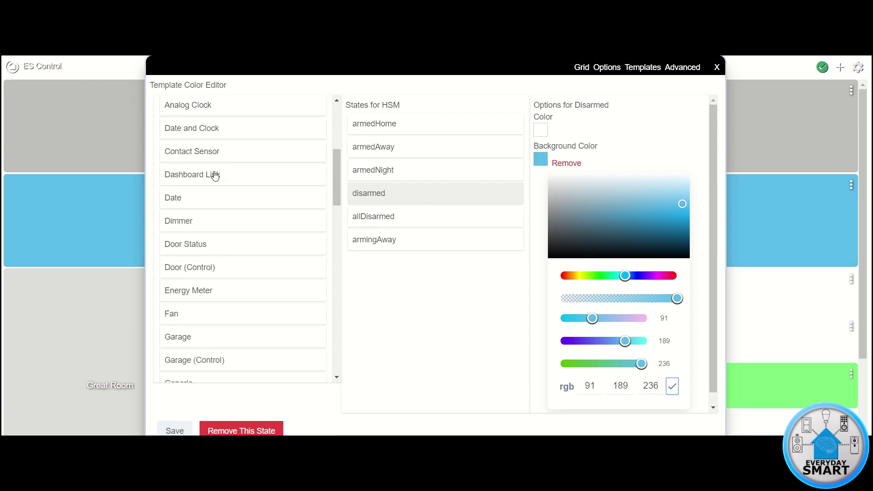
left_click(193, 176)
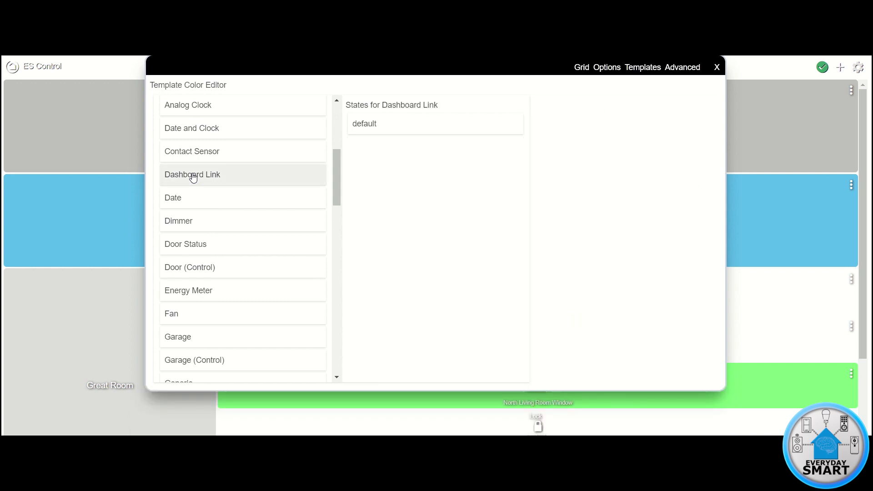
left_click(372, 126)
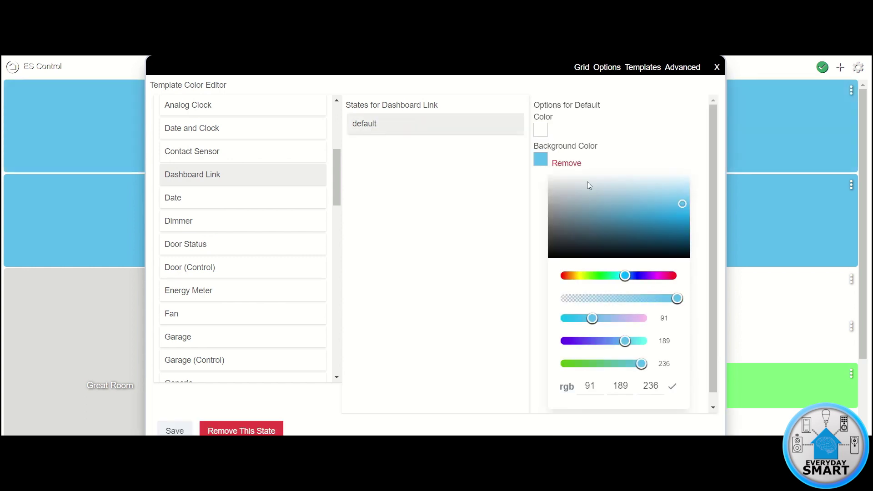
left_click(545, 161)
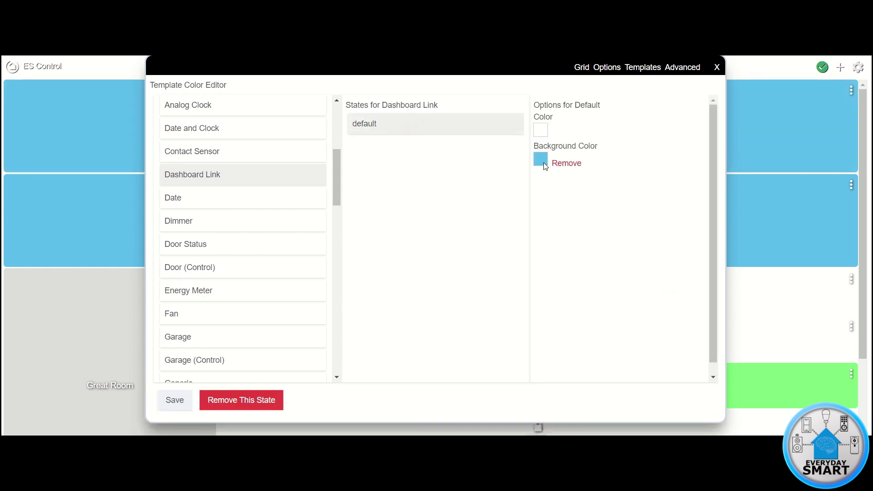
Step: Set the background color of the Dashboard Link template's default state to gray, RGB 205, 205, 205
left_click(546, 166)
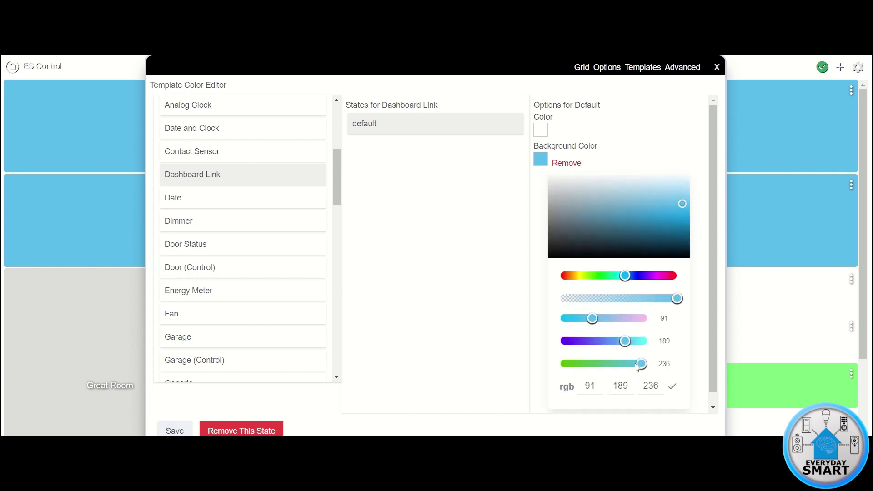
scroll(609, 377, "down", 1)
double_click(598, 375)
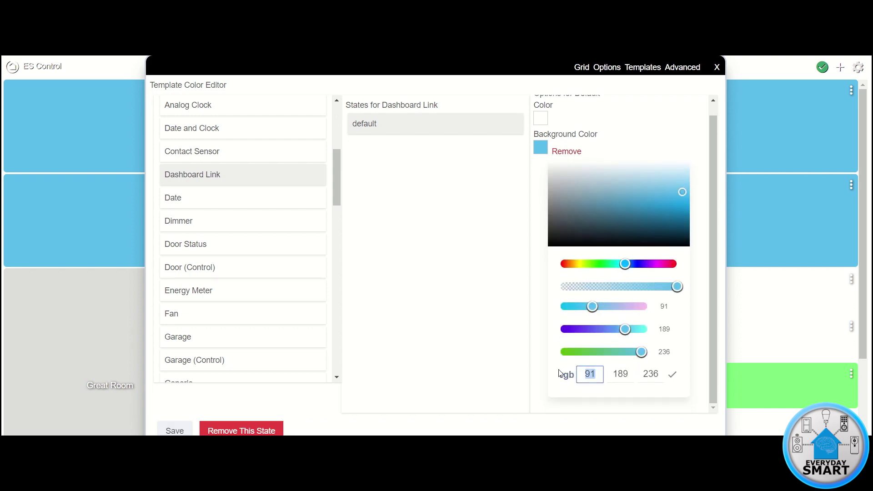
type("205")
left_click(628, 379)
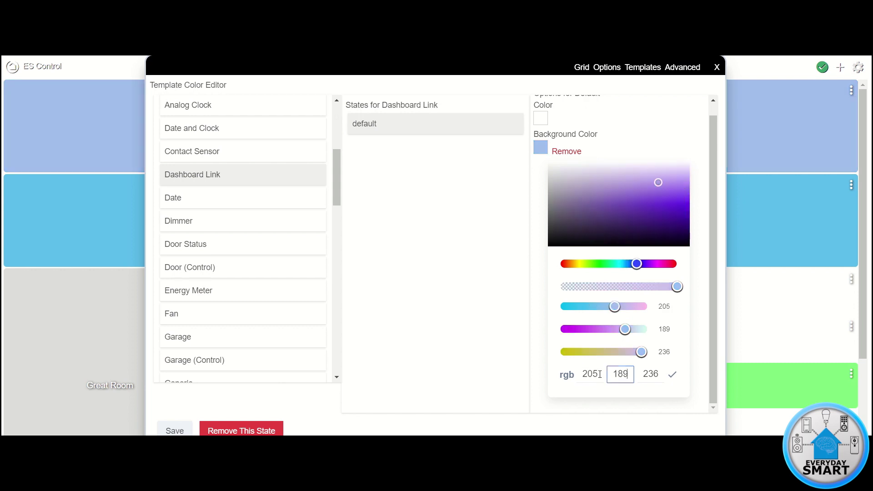
double_click(628, 379)
type("205")
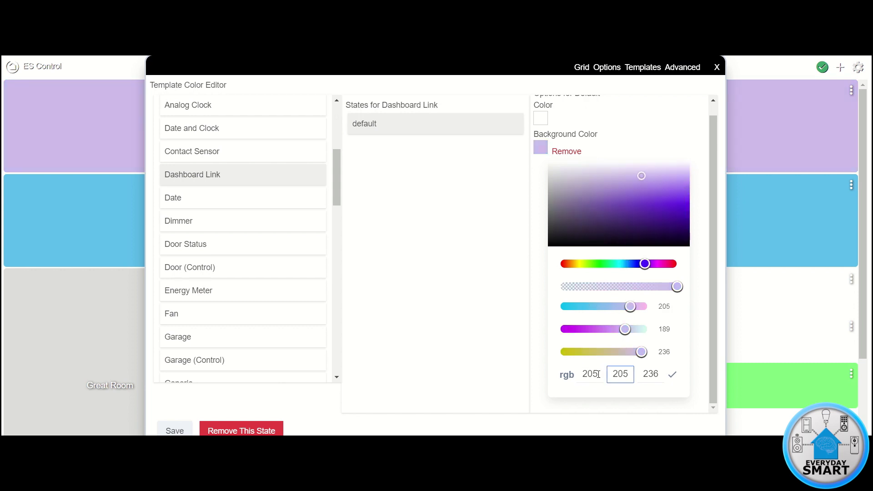
double_click(660, 373)
type("205")
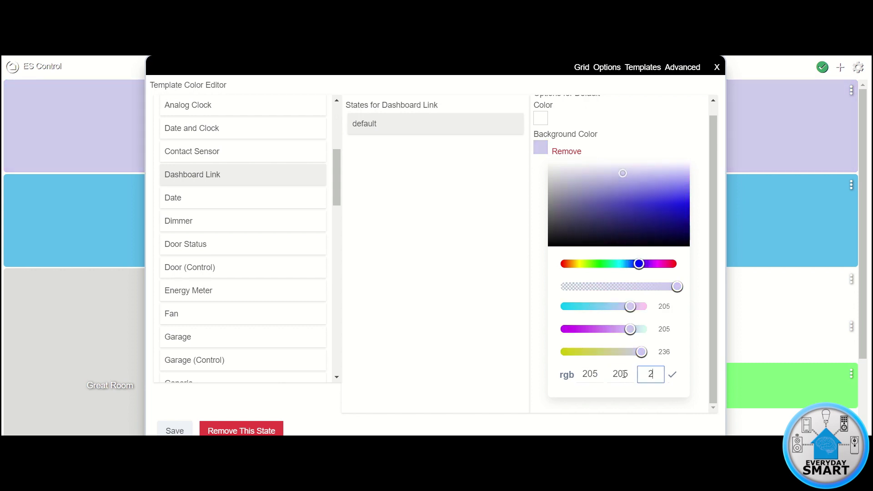
left_click(673, 375)
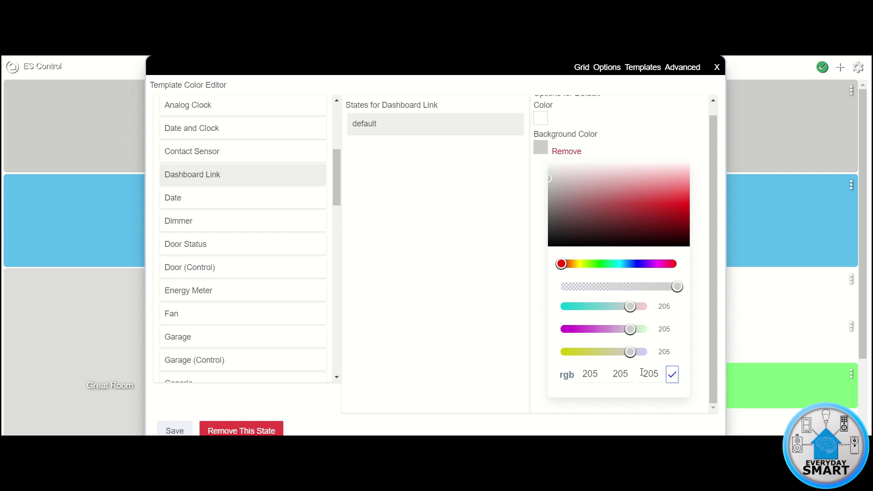
Step: Set the background color of the Contact Sensor template's open state to red, RGB 255, 0, 0
scroll(211, 244, "up", 1)
scroll(211, 244, "up", 1)
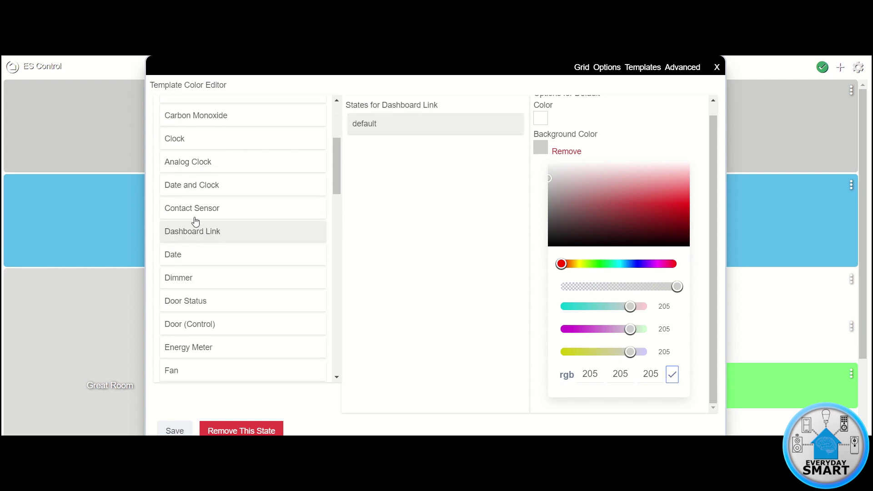
left_click(190, 211)
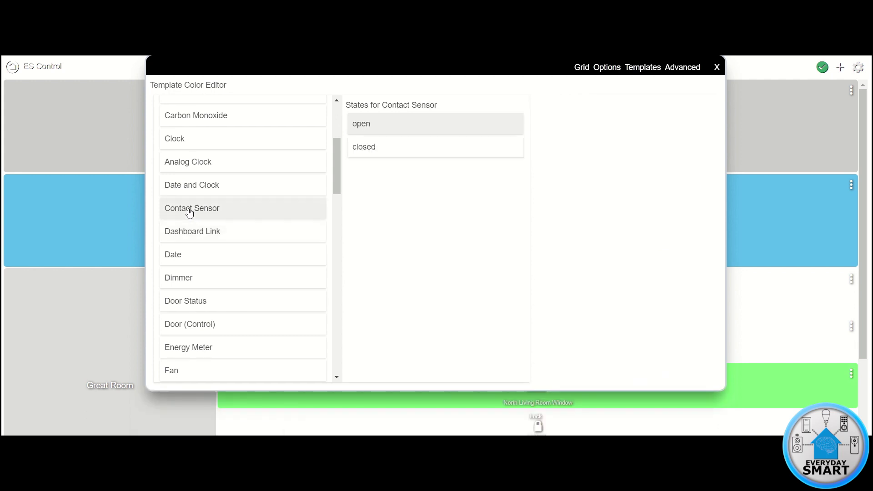
left_click(377, 127)
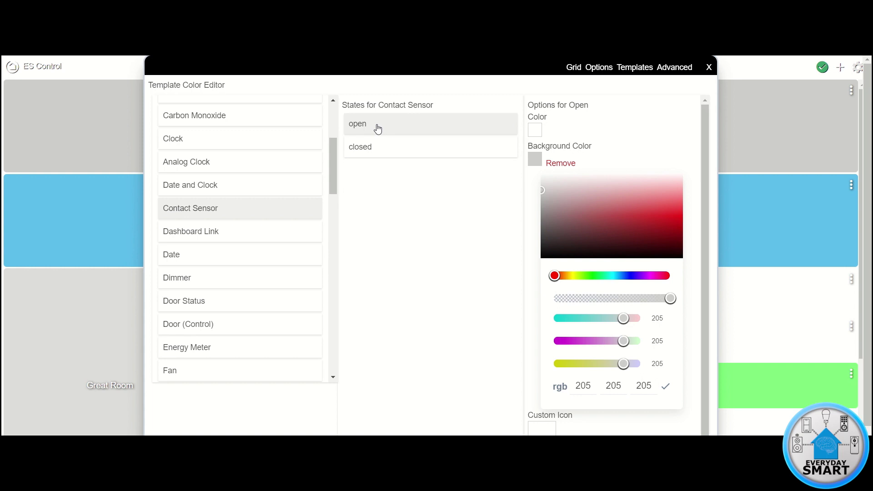
double_click(584, 386)
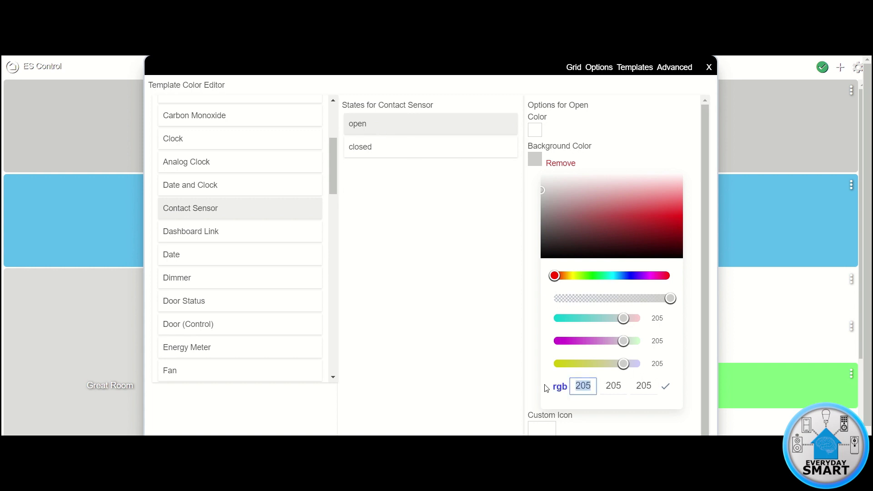
type("255")
key("Tab")
type("0")
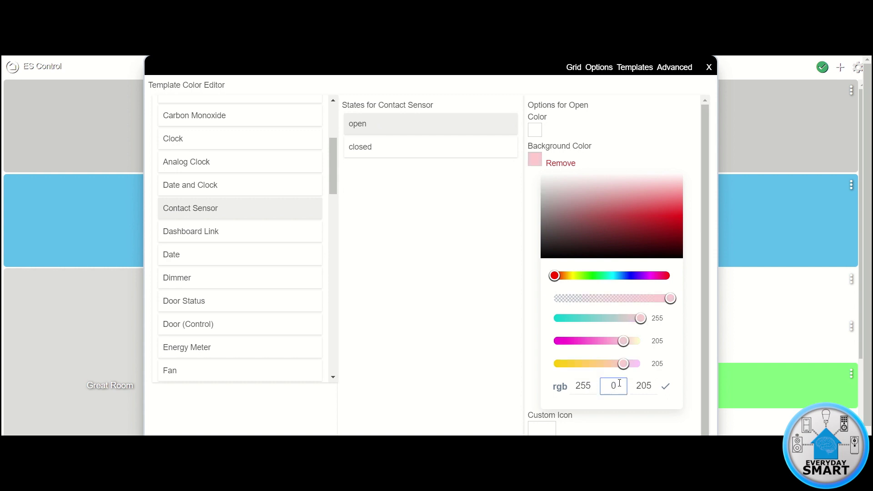
key("Tab")
type("0")
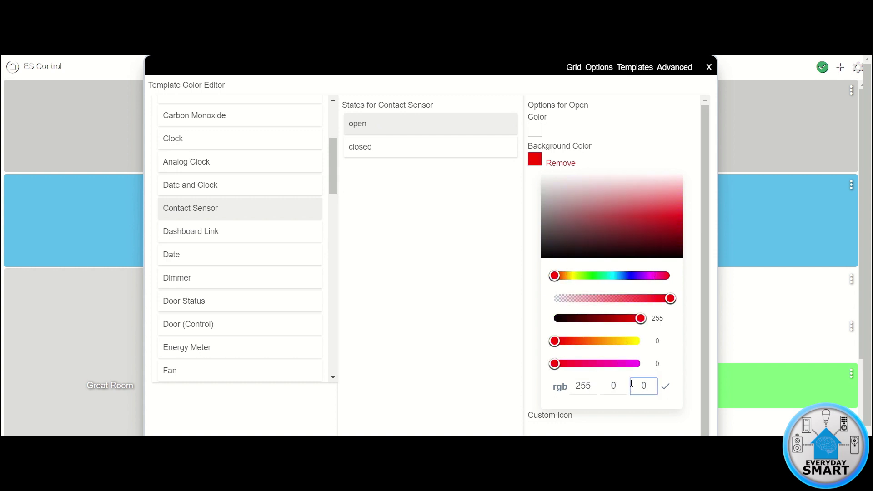
left_click(665, 387)
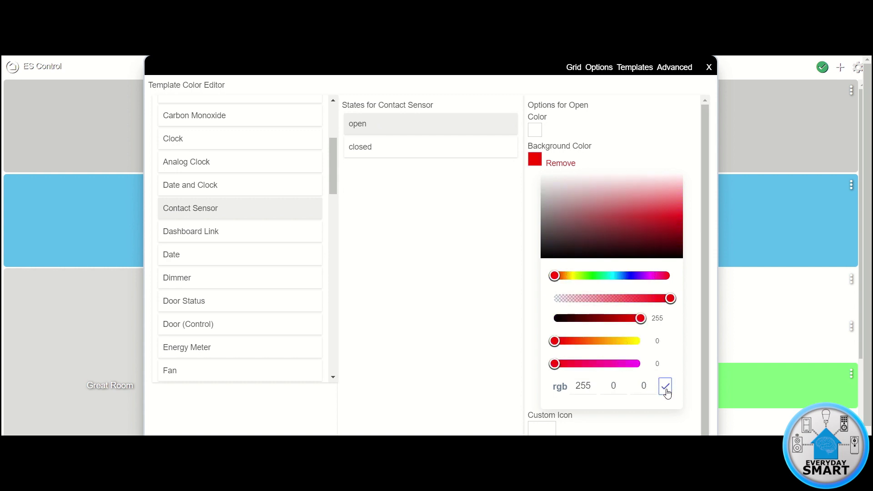
Step: Set the background color of the Contact Sensor template's closed state to white, RGB 255, 255, 255
left_click(375, 150)
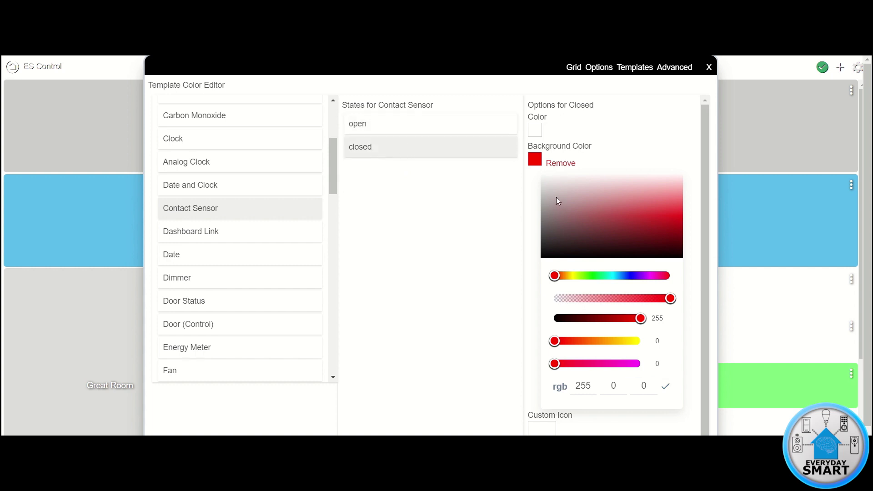
left_click_drag(556, 198, 530, 166)
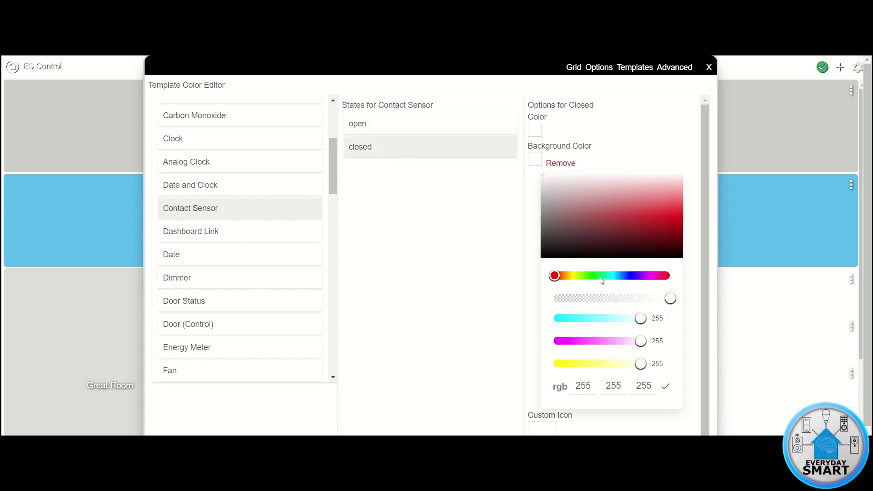
left_click(666, 387)
Step: Set the background color of the Motion template's active state to red, RGB 255, 0, 0
scroll(228, 274, "down", 1)
scroll(229, 273, "down", 7)
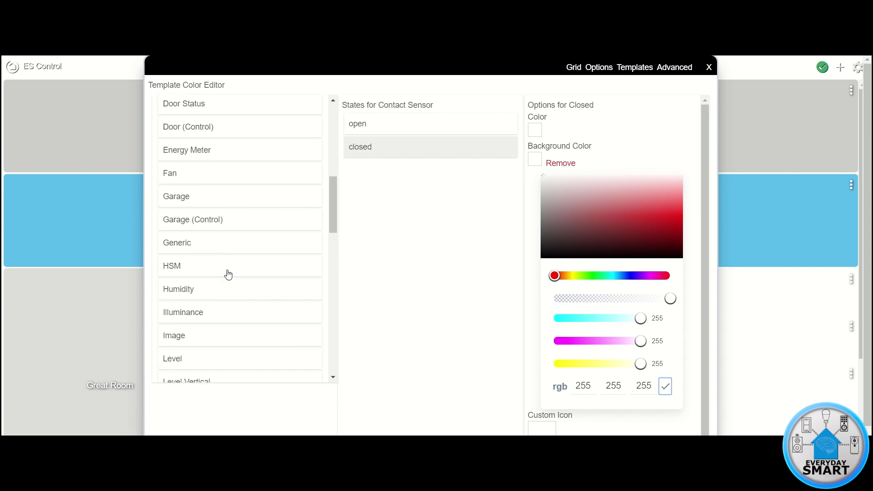
left_click(181, 301)
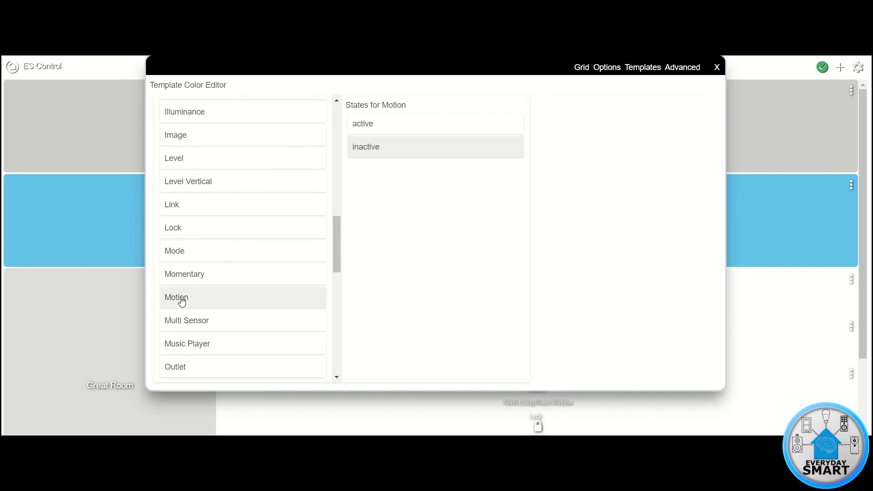
left_click(370, 153)
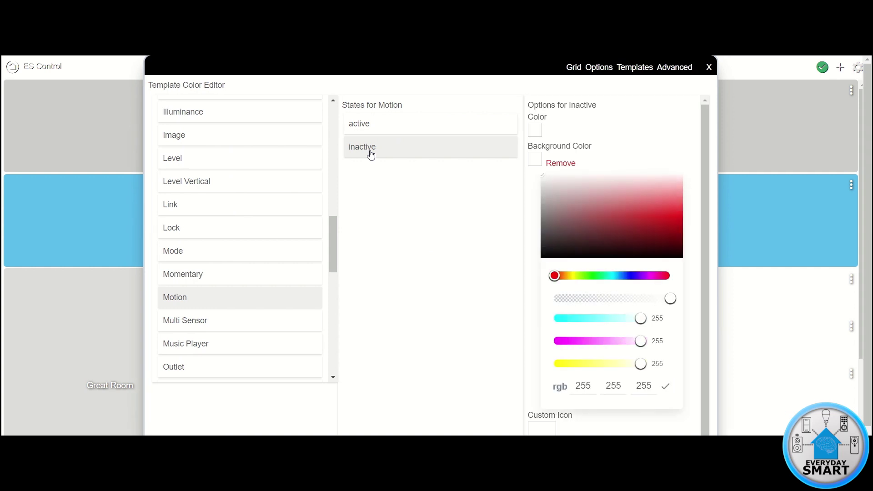
left_click(364, 132)
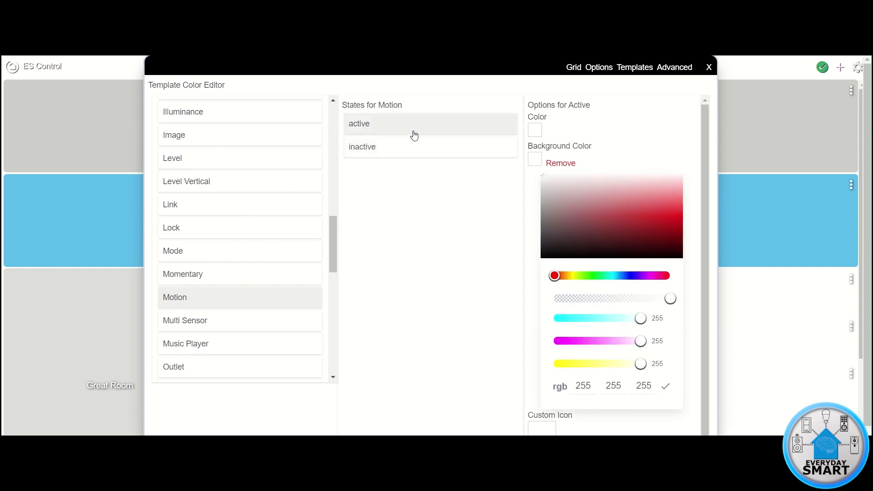
left_click(610, 385)
double_click(609, 385)
type("0")
double_click(650, 386)
type("0")
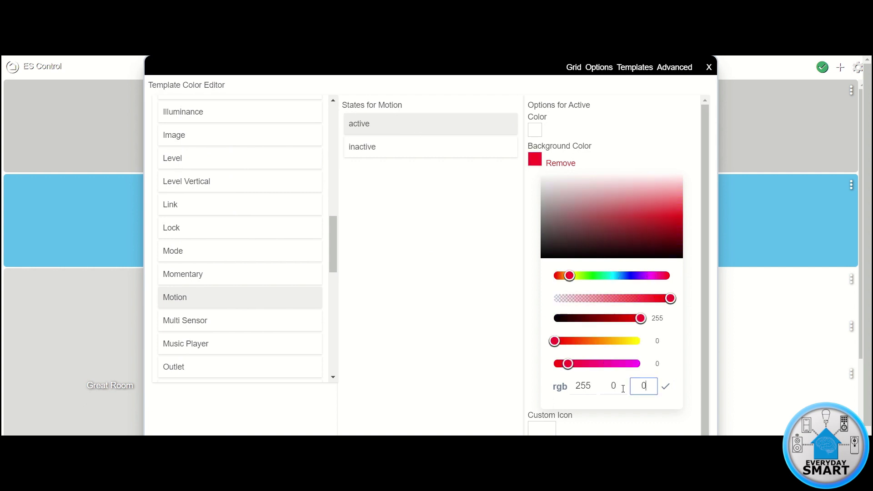
left_click(666, 387)
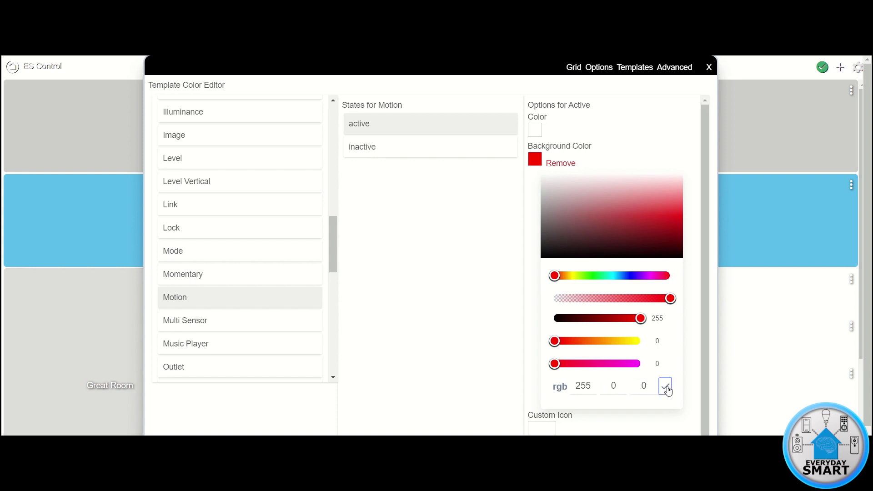
Step: Set the background color of the Motion template's inactive state to white, RGB 255, 255, 255
left_click(367, 149)
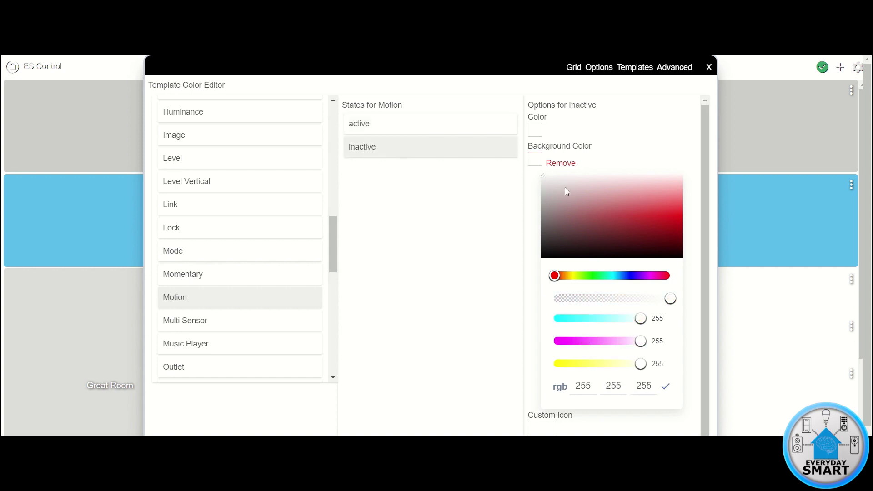
left_click(549, 179)
left_click_drag(539, 177, 530, 166)
left_click(665, 387)
Step: Browse the available custom icons for the Motion template's inactive state without choosing one, and close the dashboard settings
scroll(449, 314, "down", 1)
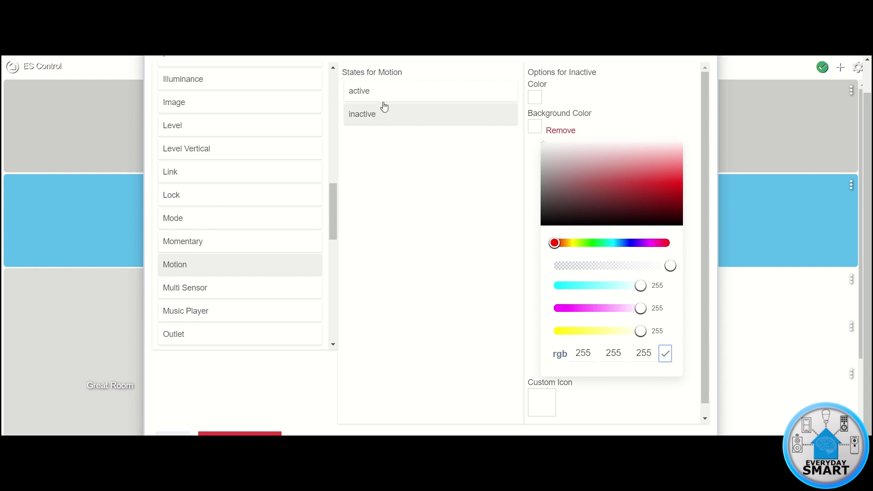
left_click(547, 404)
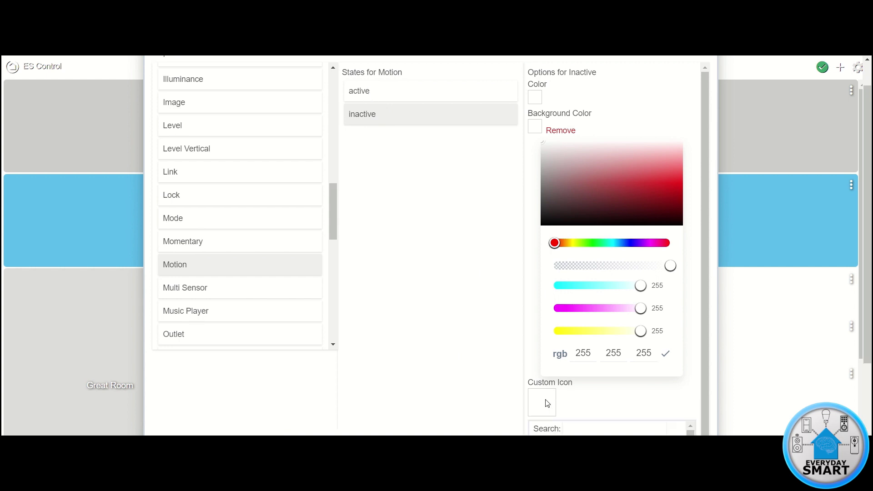
scroll(450, 383, "down", 3)
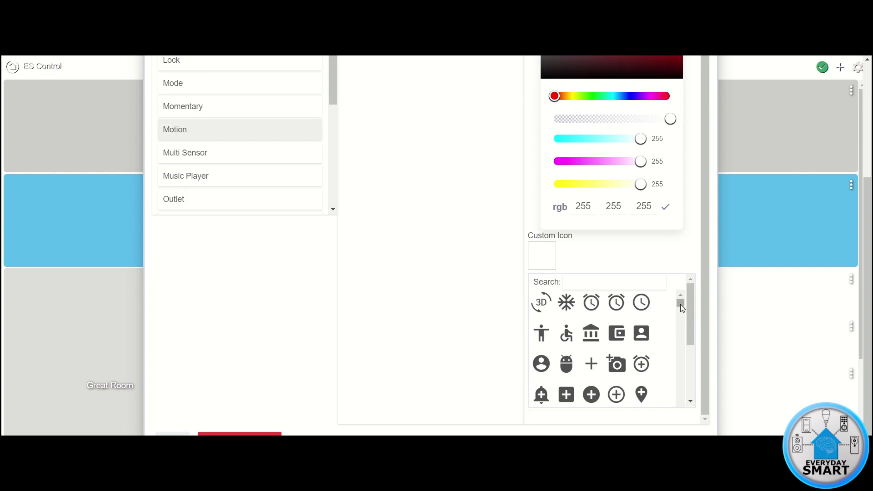
left_click_drag(681, 304, 690, 383)
left_click_drag(680, 320, 679, 400)
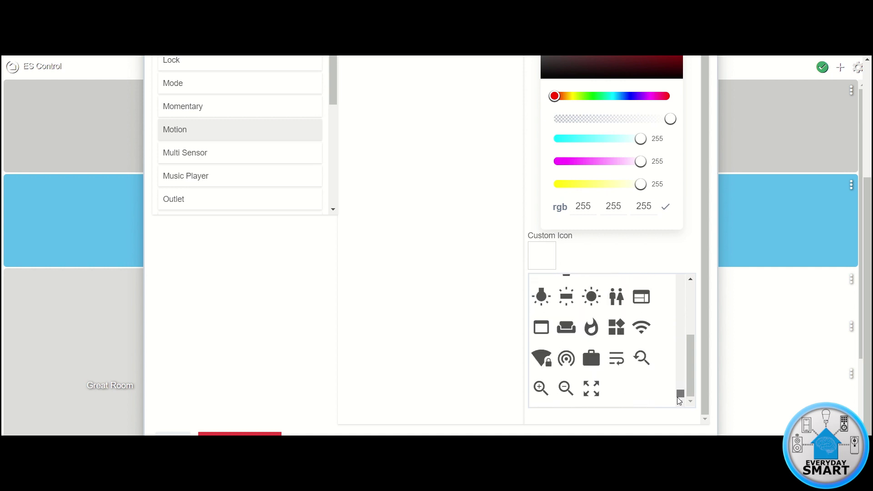
scroll(676, 371, "up", 15)
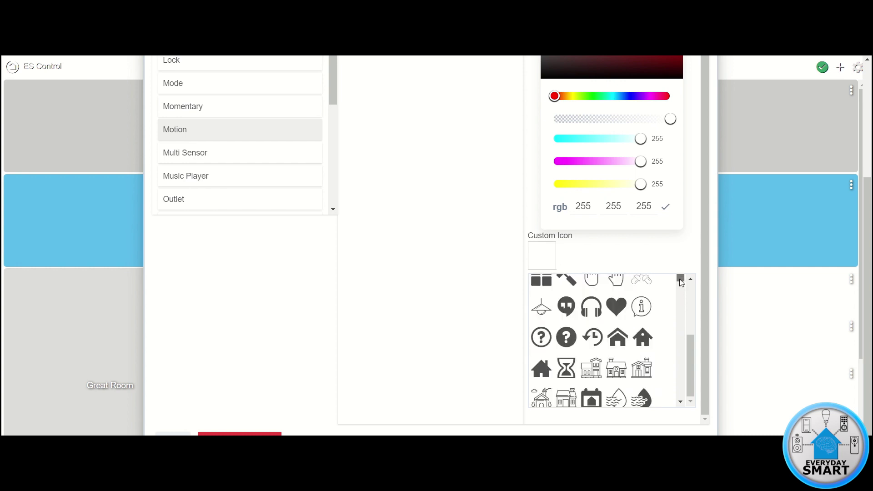
left_click_drag(691, 358, 691, 317)
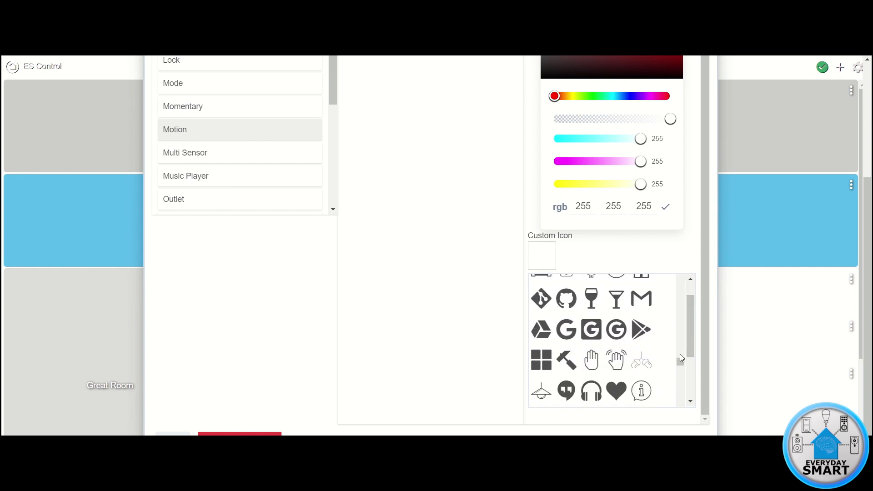
left_click_drag(680, 362, 679, 277)
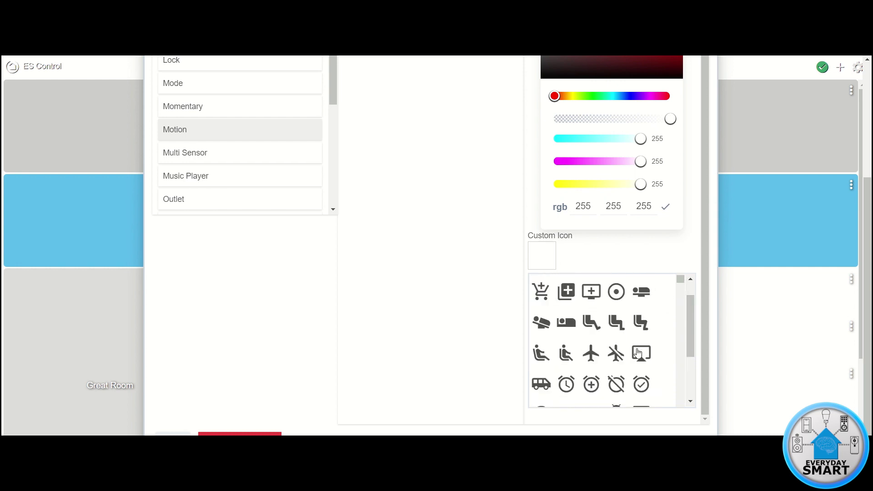
left_click_drag(692, 320, 684, 298)
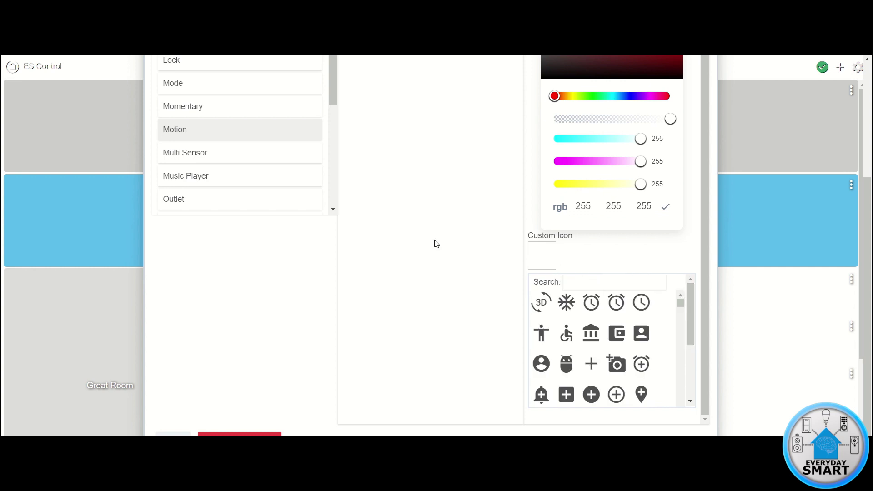
scroll(440, 242, "up", 4)
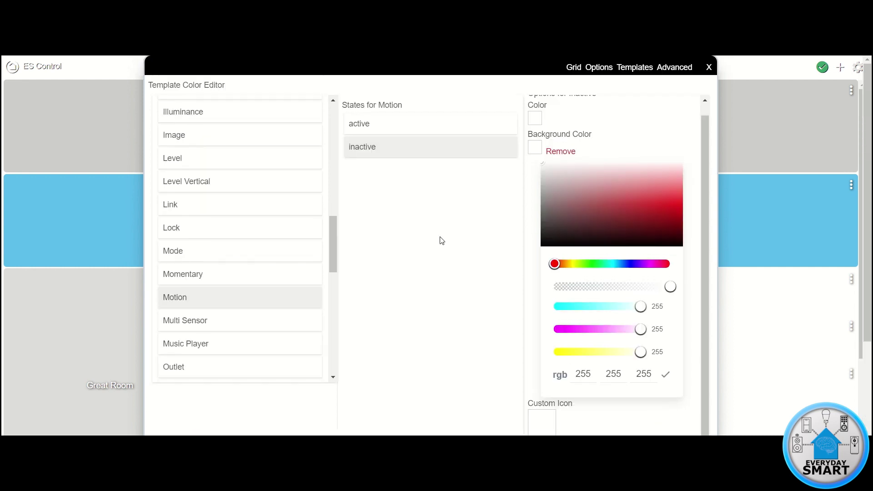
scroll(442, 226, "down", 4)
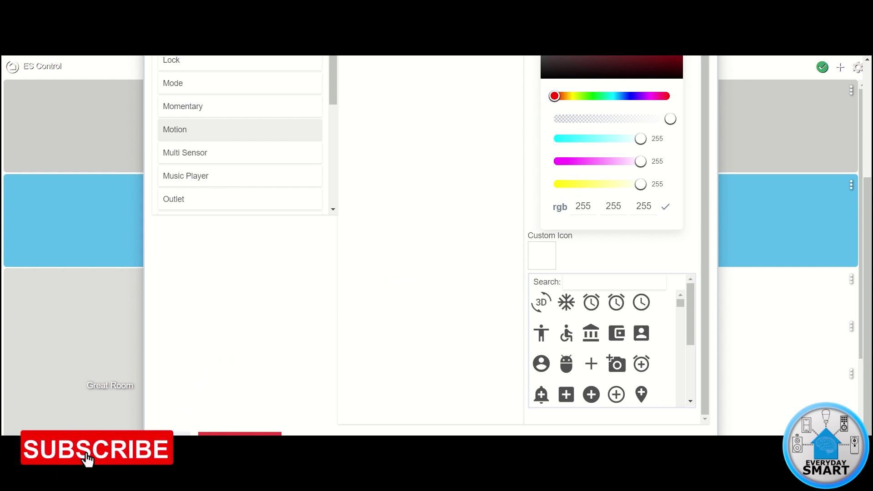
scroll(265, 334, "up", 1)
scroll(264, 334, "up", 3)
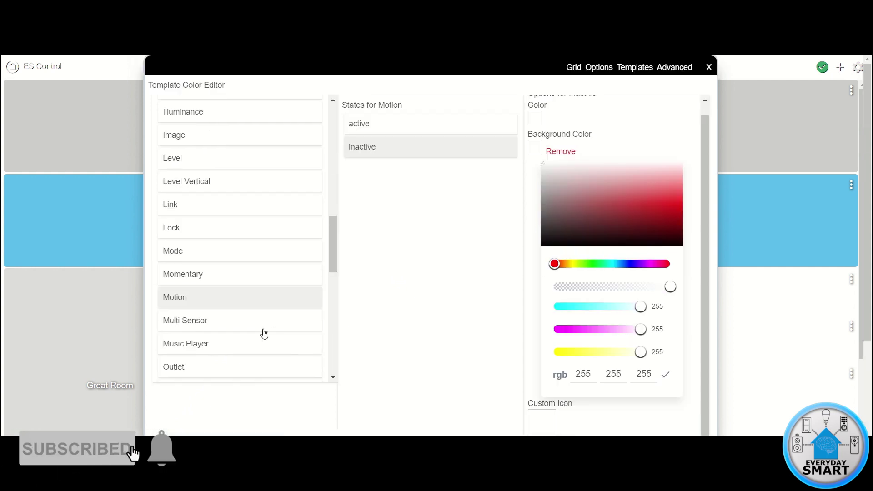
scroll(711, 87, "down", 1)
scroll(713, 73, "up", 1)
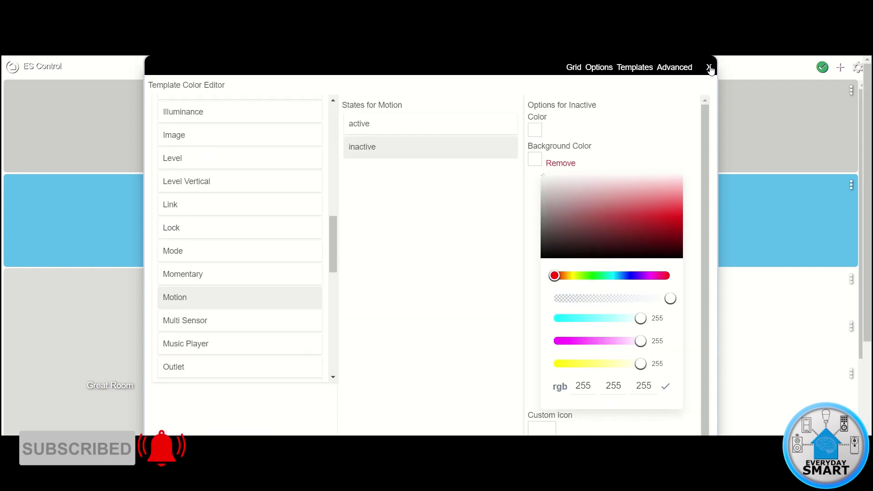
left_click(711, 68)
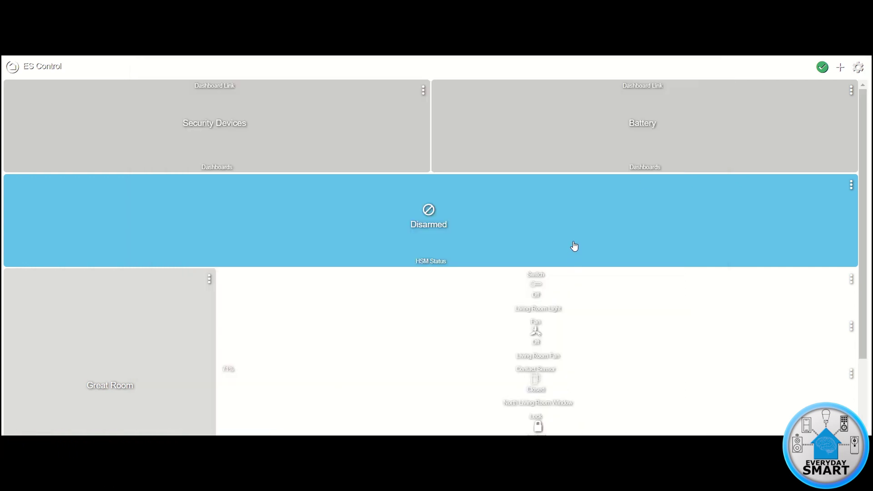
Step: Set the dashboard's grid background to black, close the settings, and check the tiles
scroll(491, 242, "down", 3)
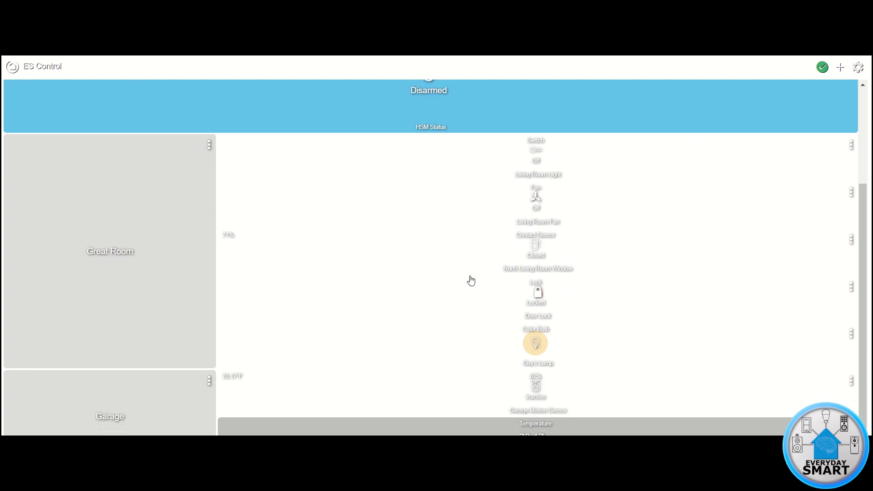
scroll(471, 281, "up", 3)
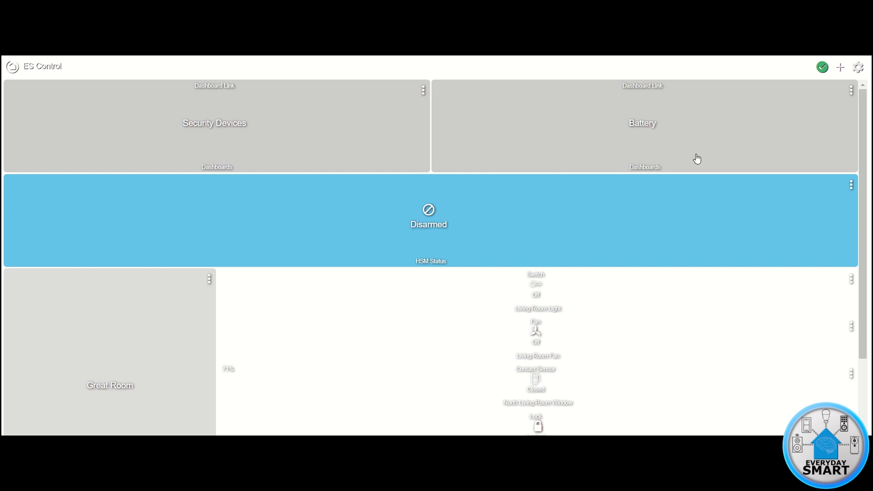
left_click(858, 69)
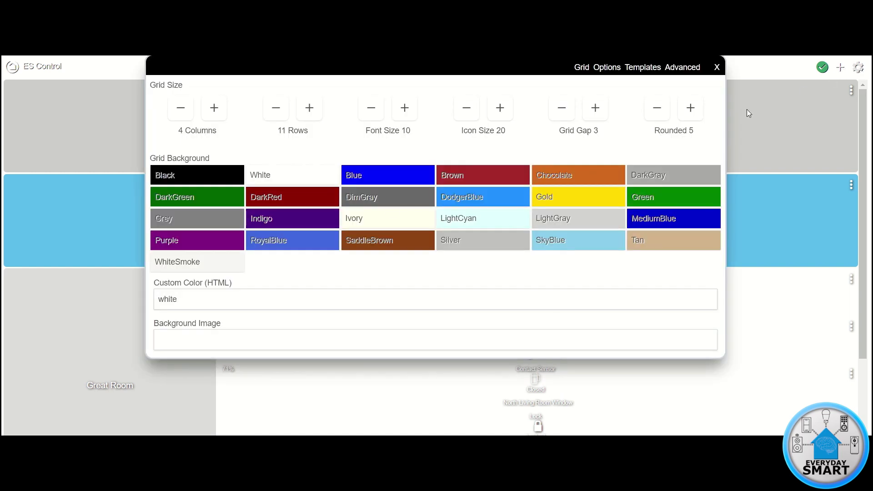
left_click(208, 182)
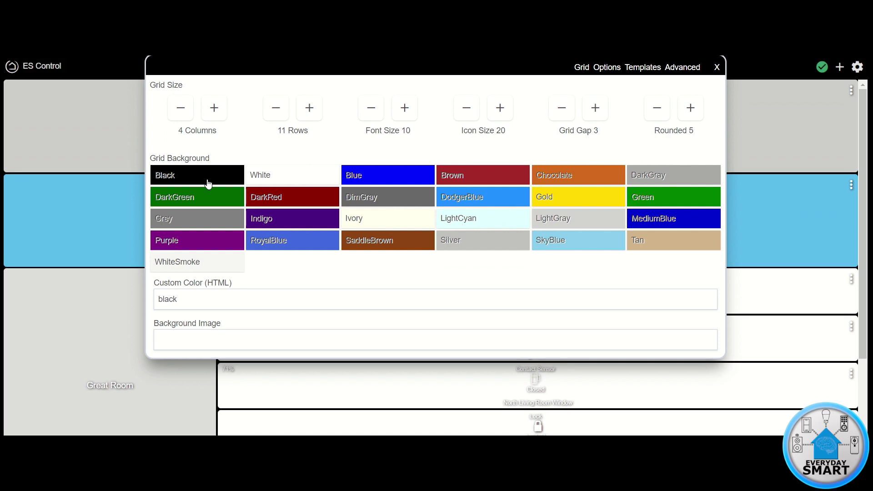
left_click(717, 67)
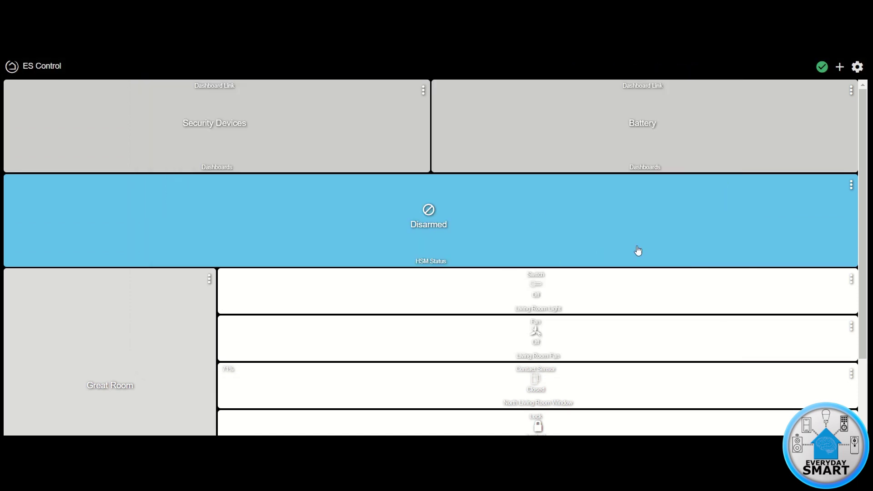
scroll(638, 252, "down", 3)
scroll(534, 270, "up", 3)
Step: Set the foreground color of the Color Bulb template's on and off states to black, RGB 0, 0, 0
left_click(857, 68)
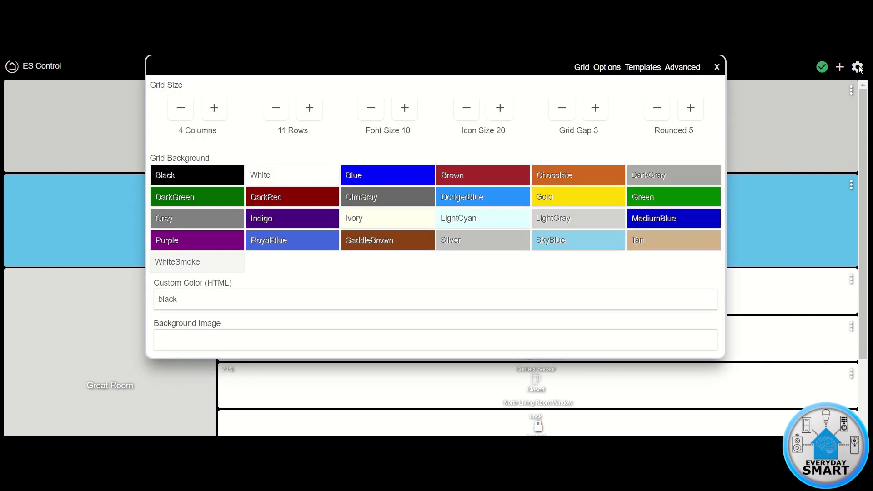
left_click(645, 68)
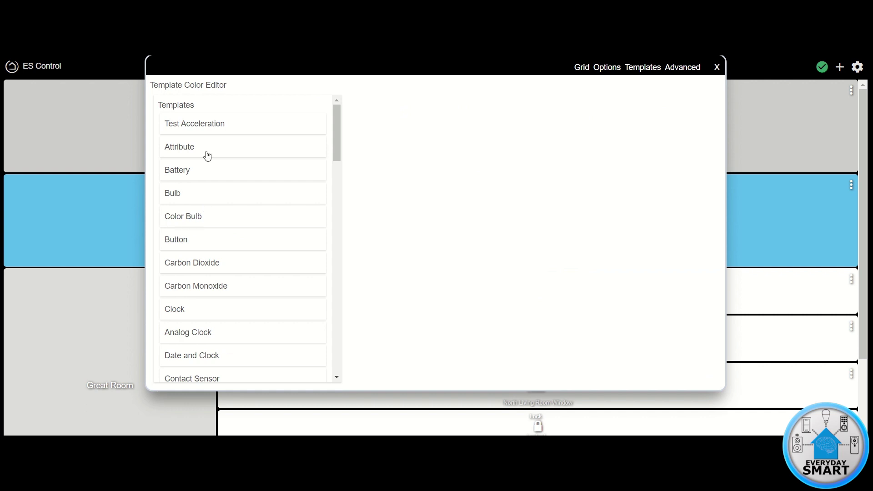
left_click(191, 222)
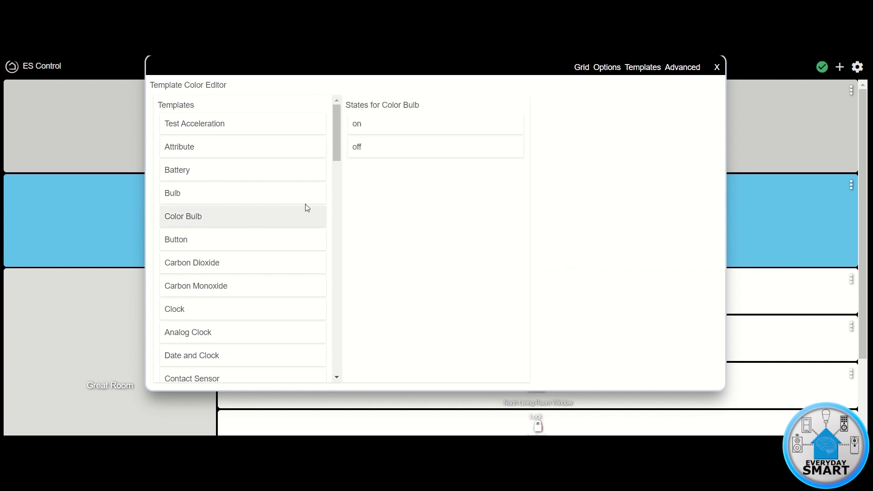
left_click(388, 132)
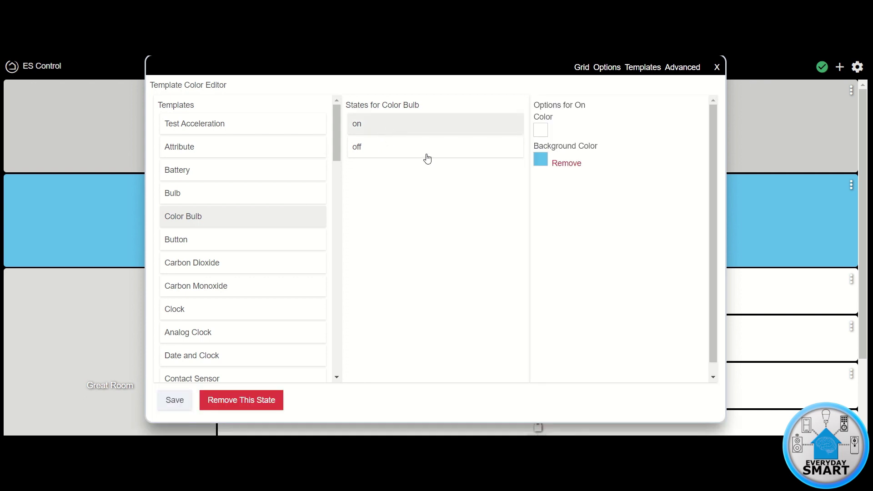
left_click(543, 130)
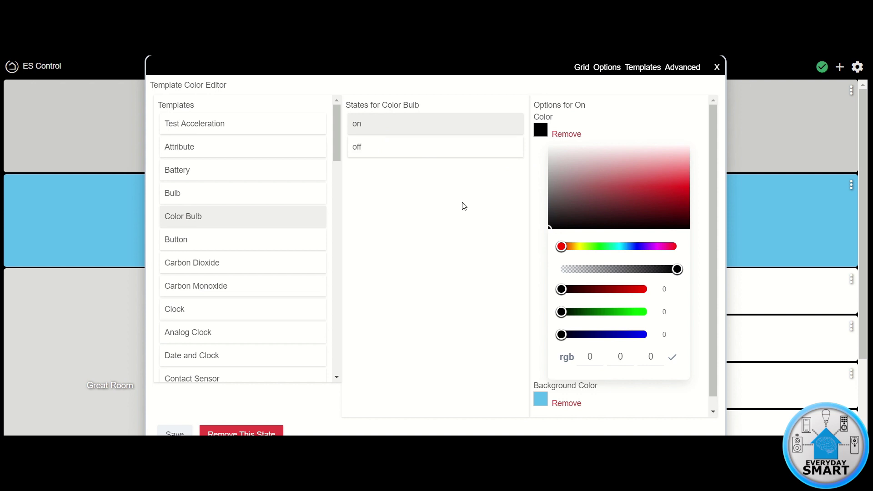
left_click(378, 153)
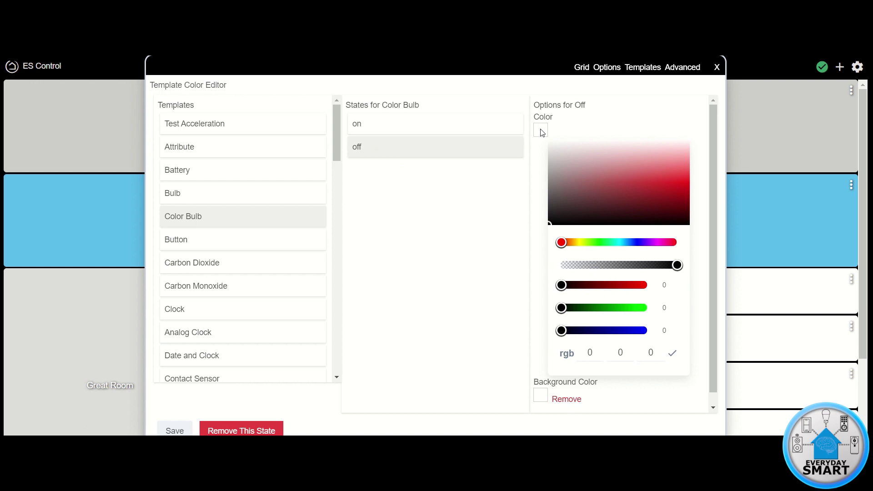
left_click(493, 128)
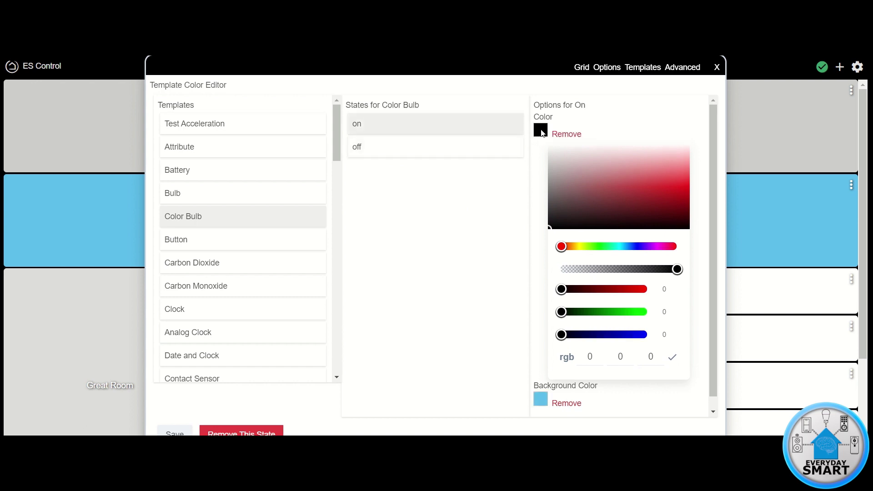
left_click(453, 146)
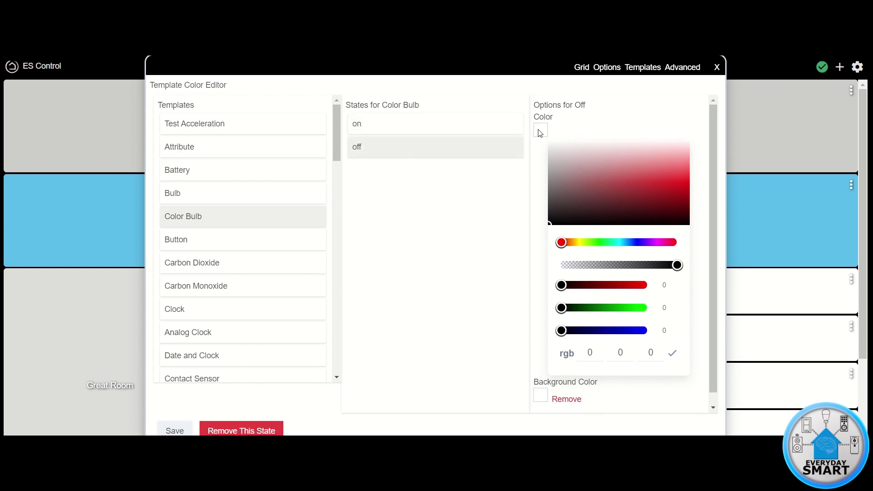
left_click_drag(583, 182, 530, 248)
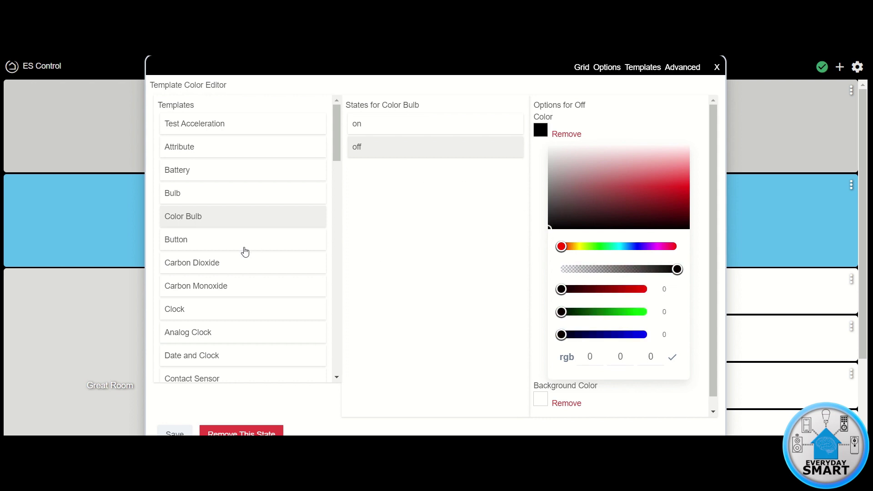
Step: Set the foreground color of the Switch template's on and off states to black, RGB 0, 0, 0
scroll(245, 252, "down", 10)
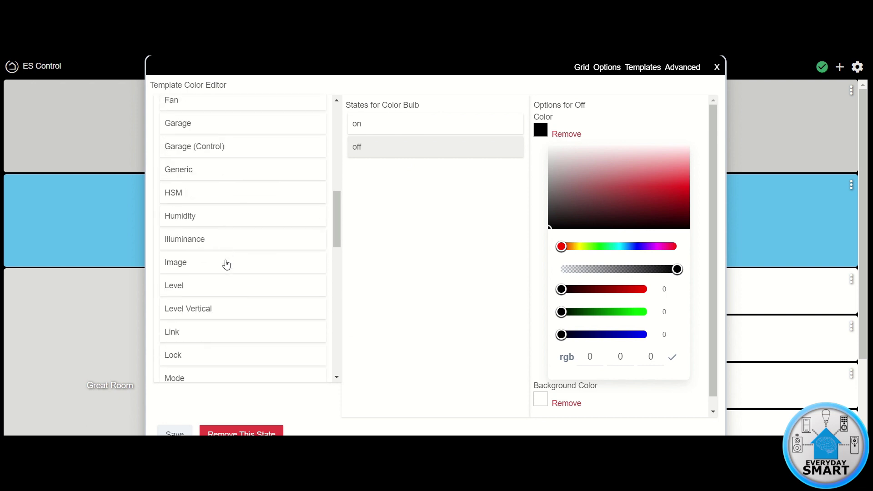
scroll(226, 264, "down", 10)
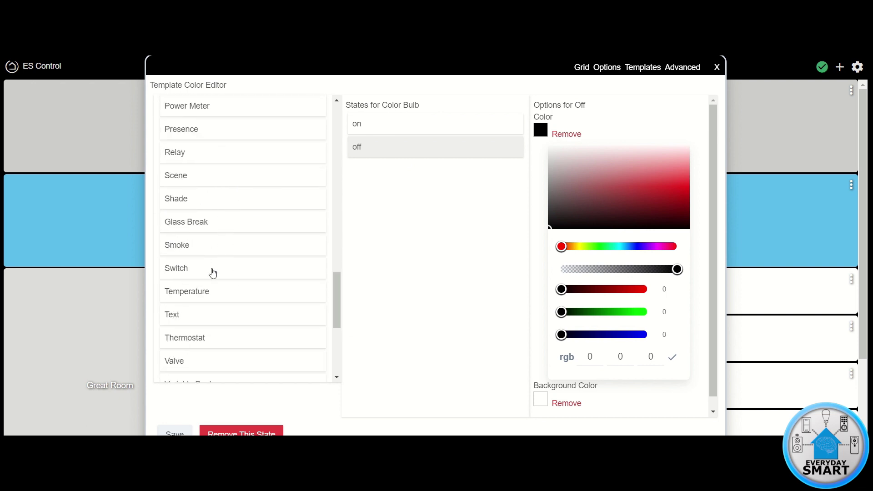
left_click(183, 272)
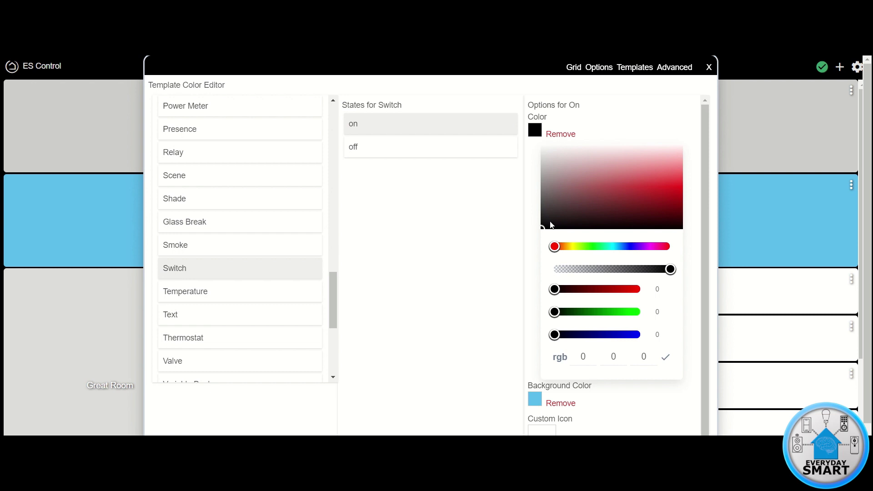
left_click(381, 154)
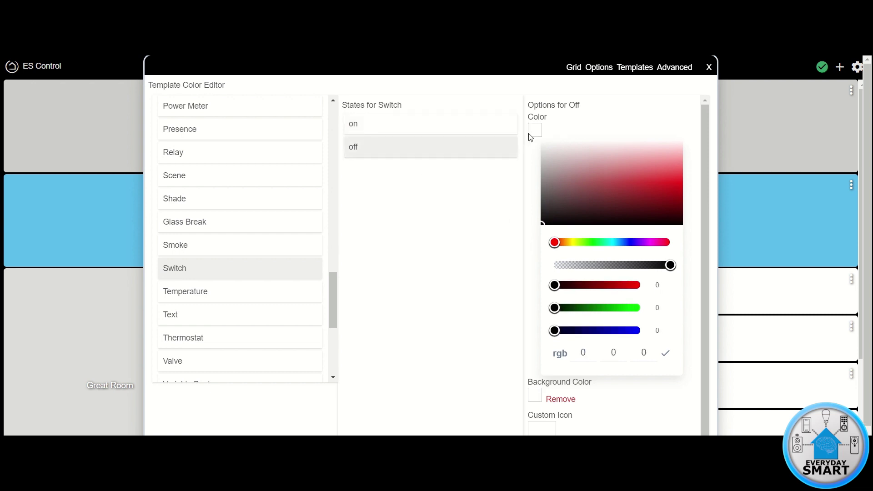
left_click(535, 132)
left_click(535, 132)
Step: Set the foreground color to black for the Text template's default state and the Lock template's locked and unlocked states
left_click(175, 319)
left_click(541, 132)
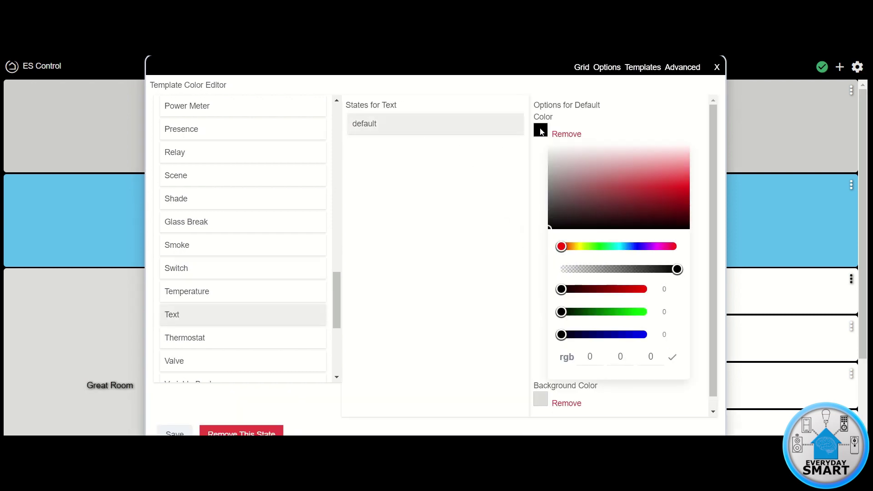
scroll(301, 305, "up", 6)
left_click(182, 227)
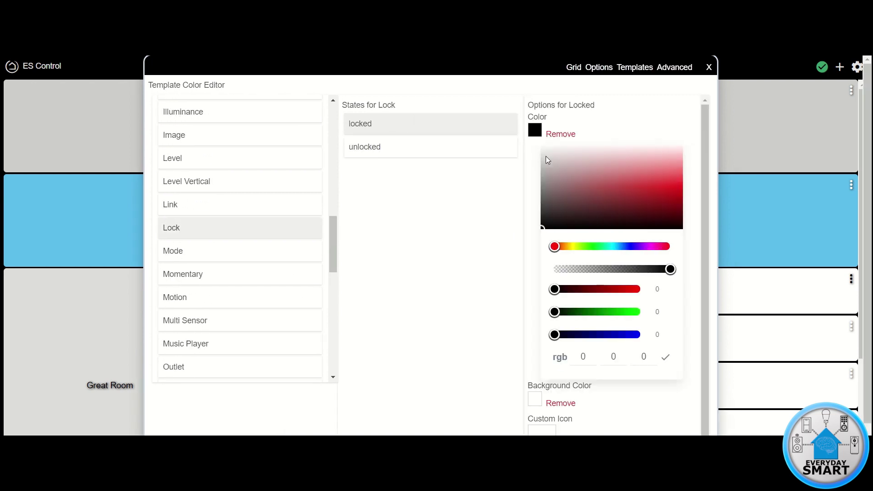
left_click(414, 149)
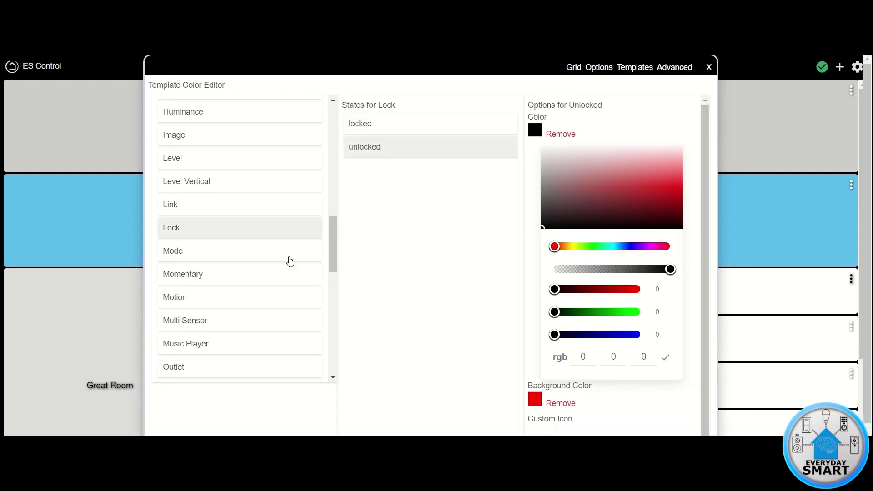
Step: Set the foreground color of the Fan template's on, off and speed states to black, RGB 0, 0, 0
scroll(290, 261, "up", 5)
left_click(187, 198)
left_click(370, 149)
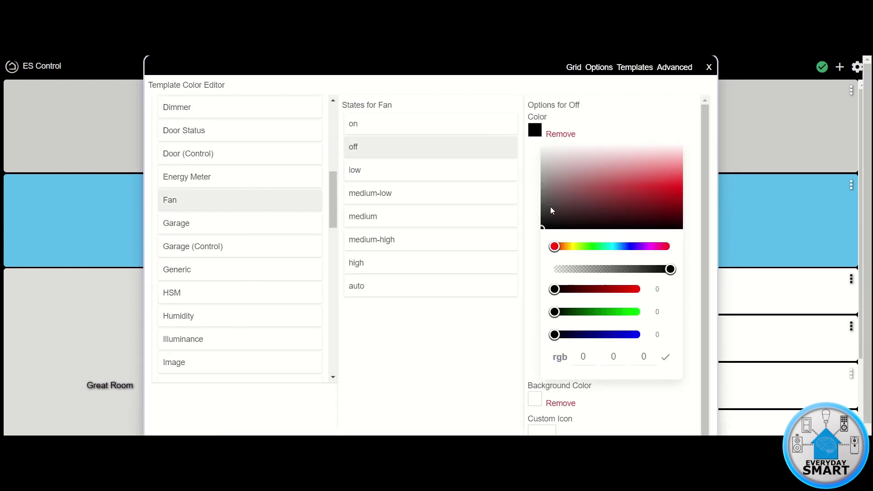
left_click(377, 131)
left_click(362, 175)
left_click(419, 218)
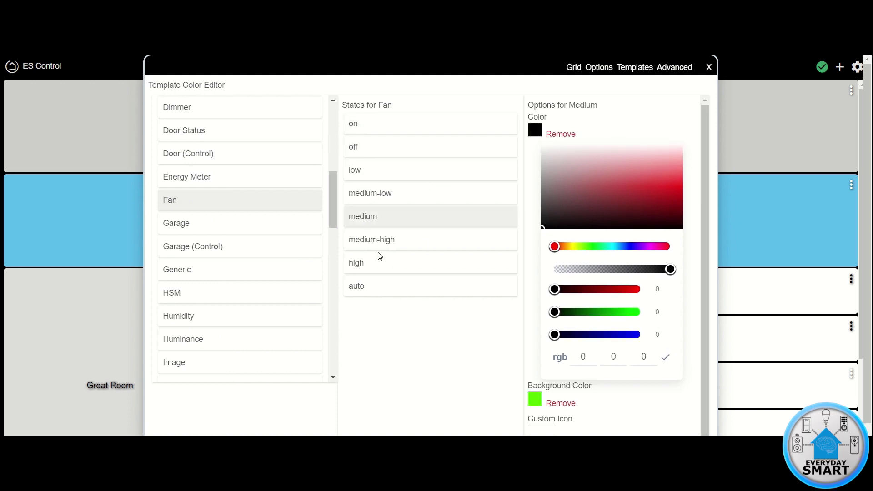
left_click(381, 256)
Step: Set the foreground color of the HSM template's armedHome, armedAway, armedNight and disarmed states to black, RGB 0, 0, 0
scroll(218, 244, "up", 2)
scroll(218, 244, "down", 1)
left_click(173, 350)
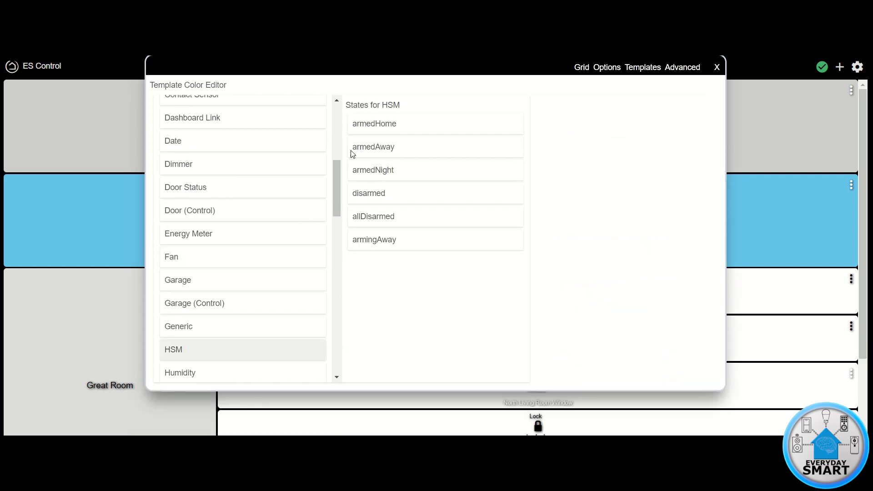
left_click(364, 128)
left_click(386, 152)
left_click(454, 173)
left_click(510, 196)
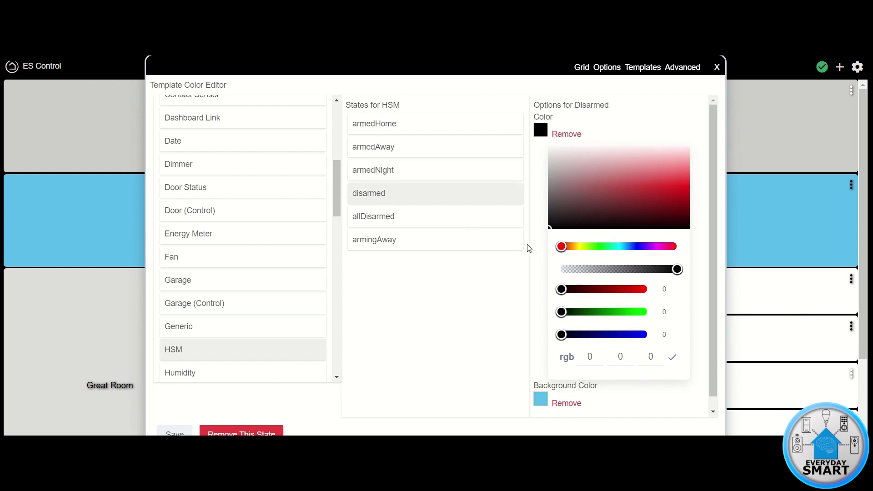
Step: Set the foreground color of the Dashboard Link template's default state to black, RGB 0, 0, 0
scroll(220, 250, "up", 2)
left_click(200, 173)
scroll(229, 229, "up", 4)
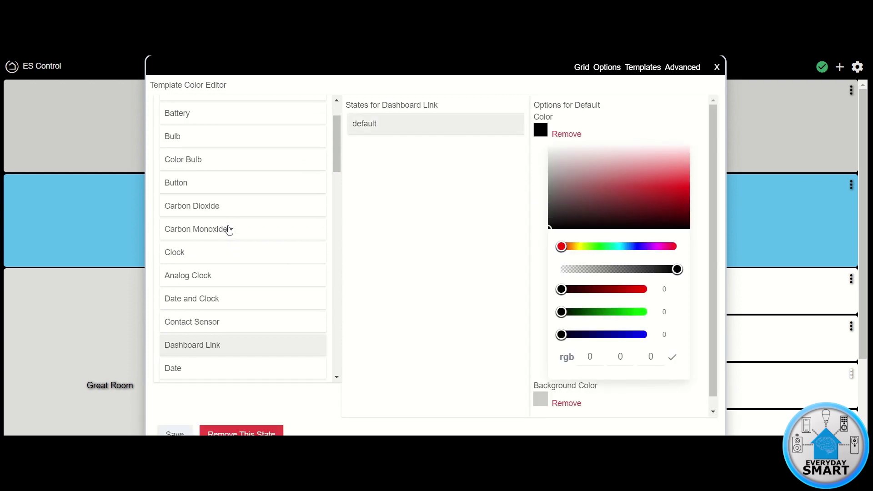
Step: Set the foreground color of the Contact Sensor template's open state to RGB 2, 2, 2 and its closed state to black
scroll(196, 223, "up", 2)
scroll(201, 246, "down", 3)
left_click(203, 263)
left_click_drag(528, 239, 538, 237)
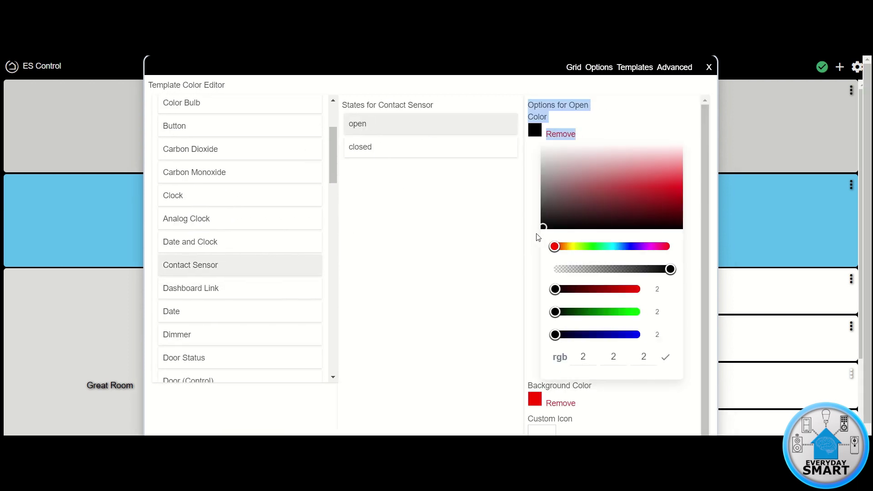
Step: Set the foreground color of the Motion template's active and inactive states to black, RGB 0, 0, 0, and close the settings
scroll(225, 286, "down", 6)
left_click(200, 183)
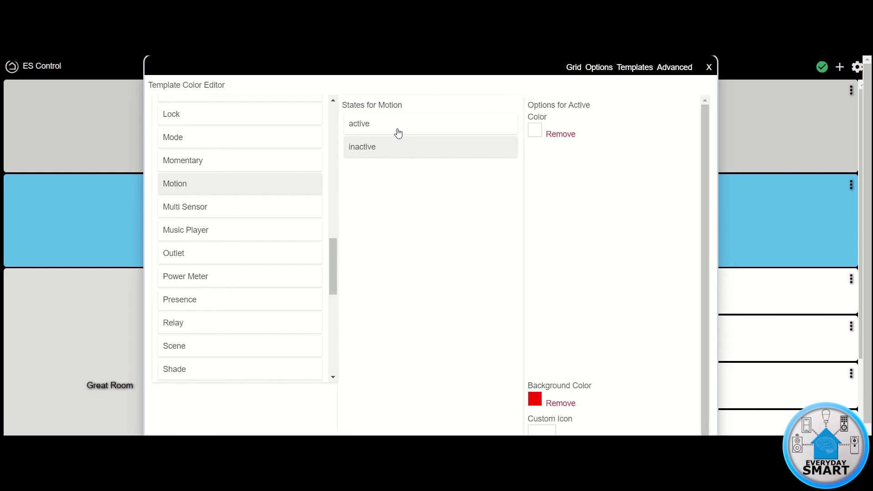
left_click(398, 133)
left_click(376, 147)
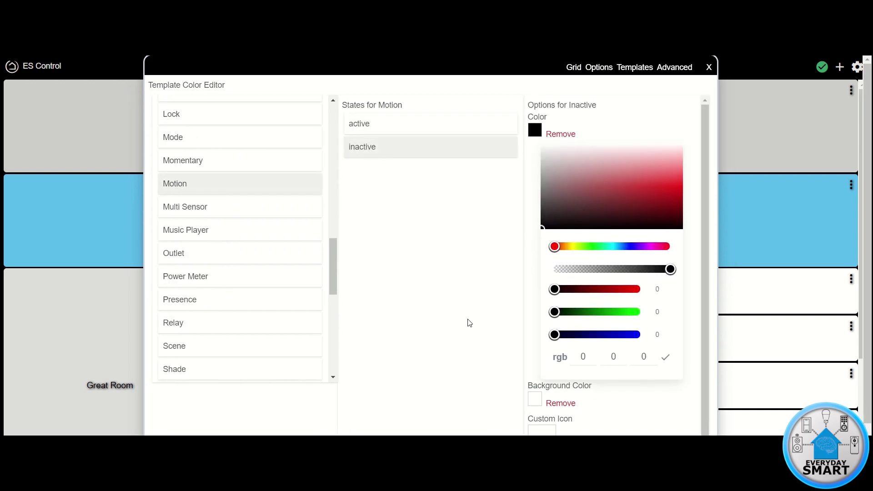
left_click(666, 357)
key("Escape")
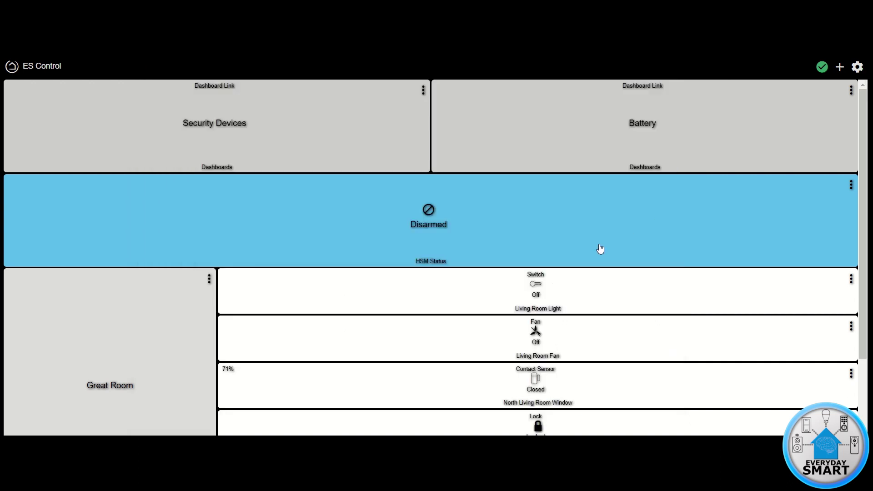
Step: Look over the recolored tiles and test the Living Room Light switch by turning it on and back off
scroll(594, 269, "down", 2)
scroll(597, 281, "down", 1)
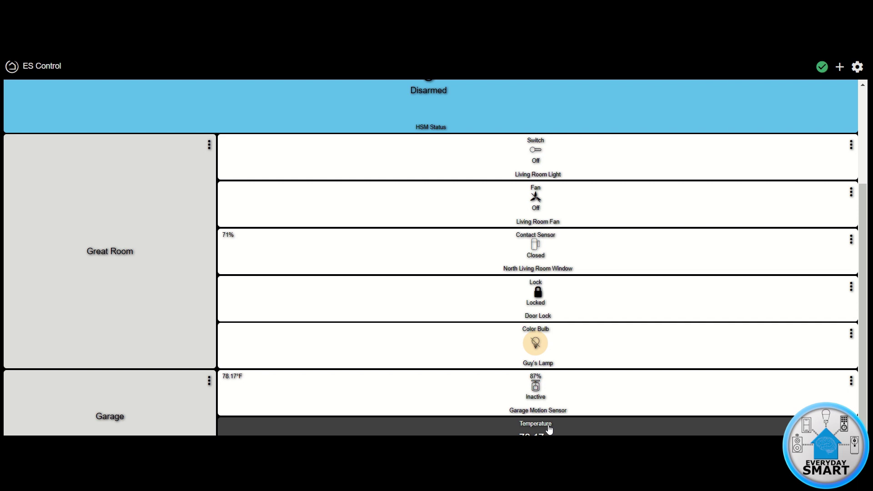
scroll(568, 230, "up", 3)
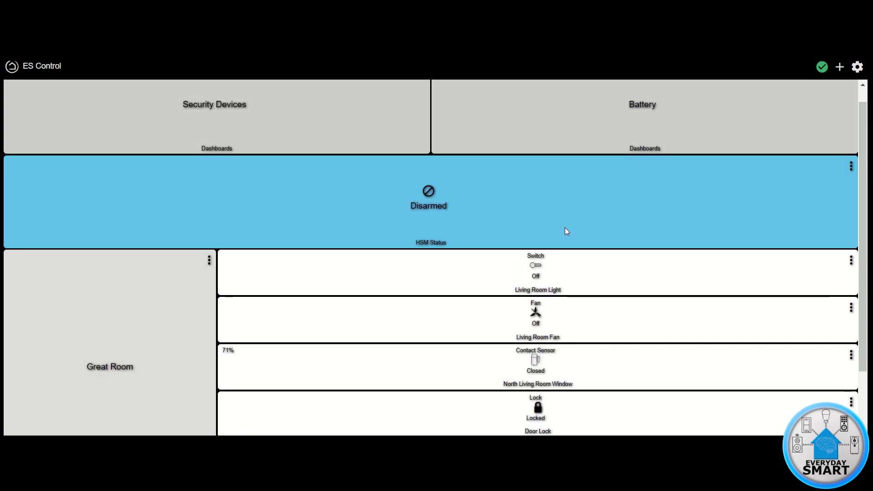
scroll(571, 255, "down", 3)
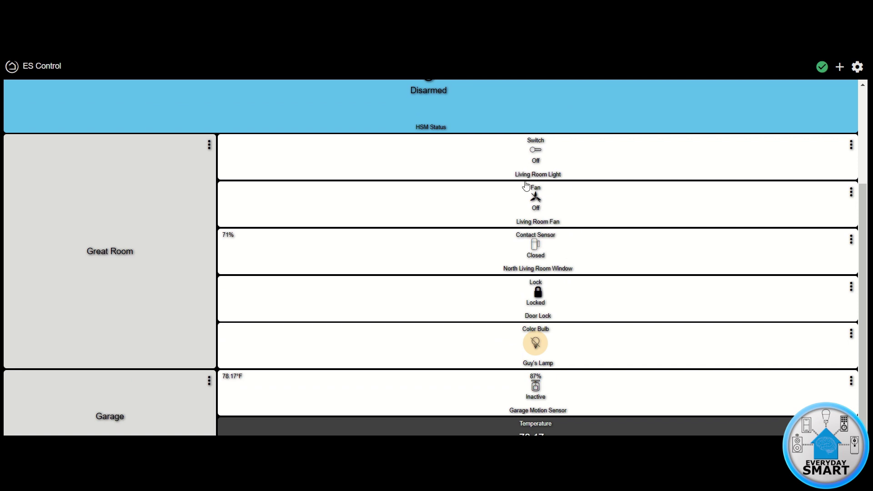
left_click(547, 159)
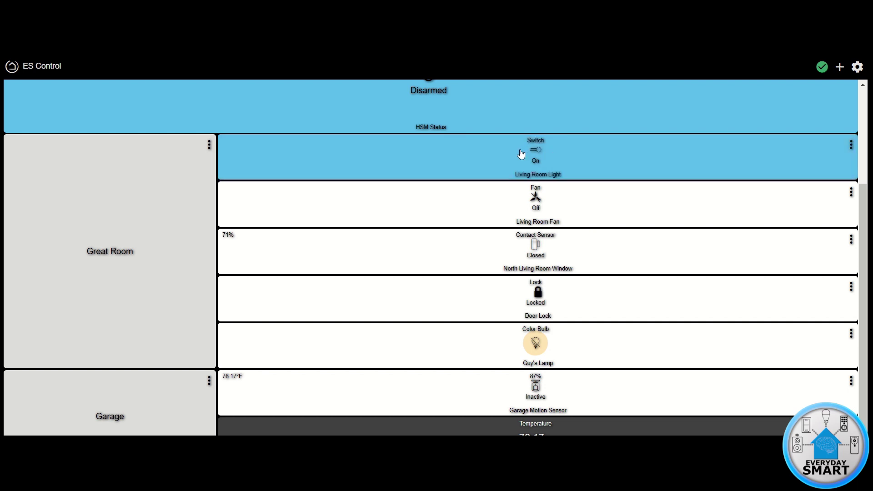
left_click(543, 156)
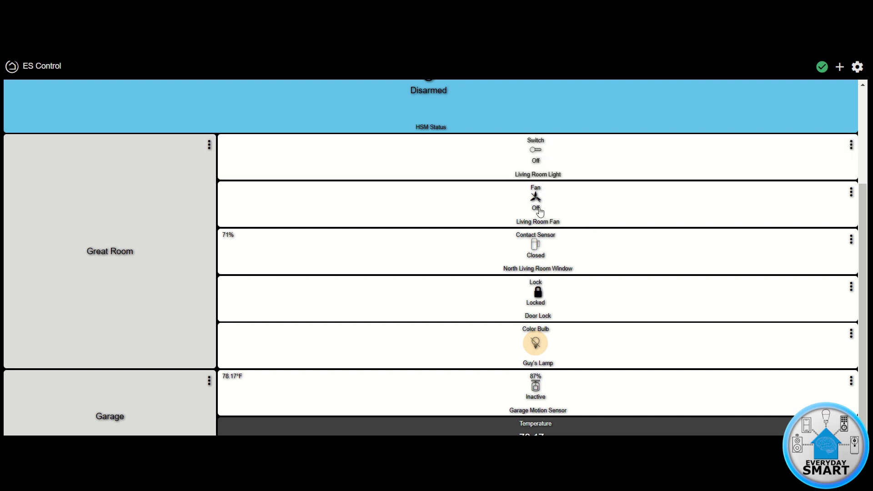
Step: Test the Living Room Fan tile by setting the fan to Low, Medium and High and back to Off
left_click(541, 209)
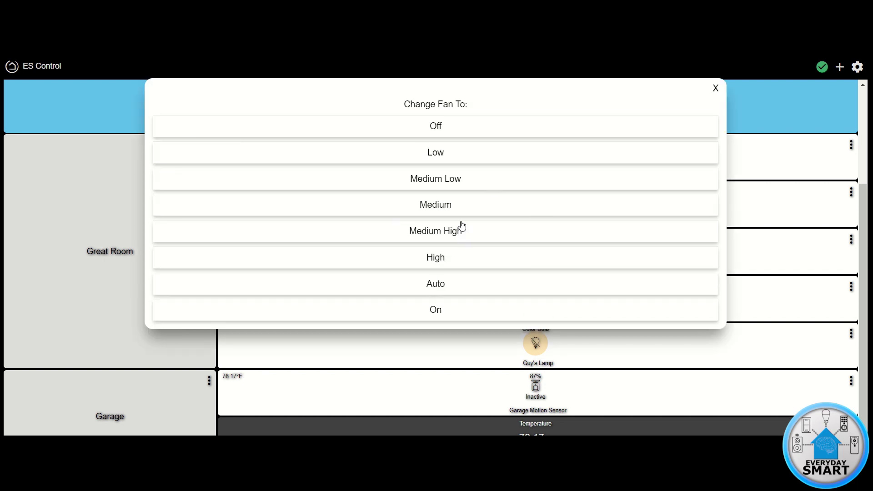
left_click(434, 153)
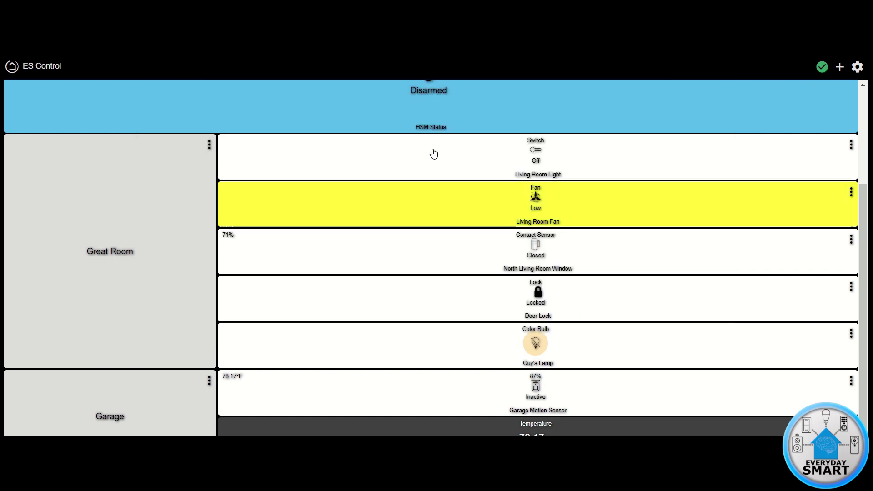
left_click(545, 206)
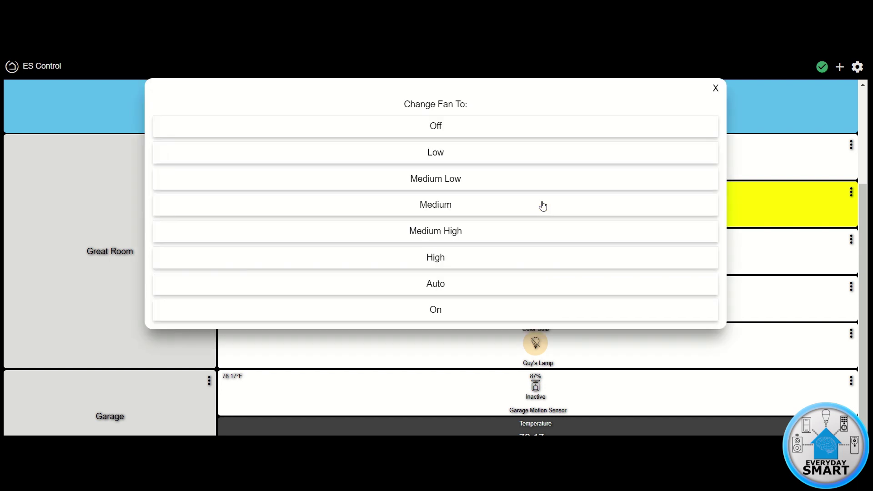
left_click(433, 206)
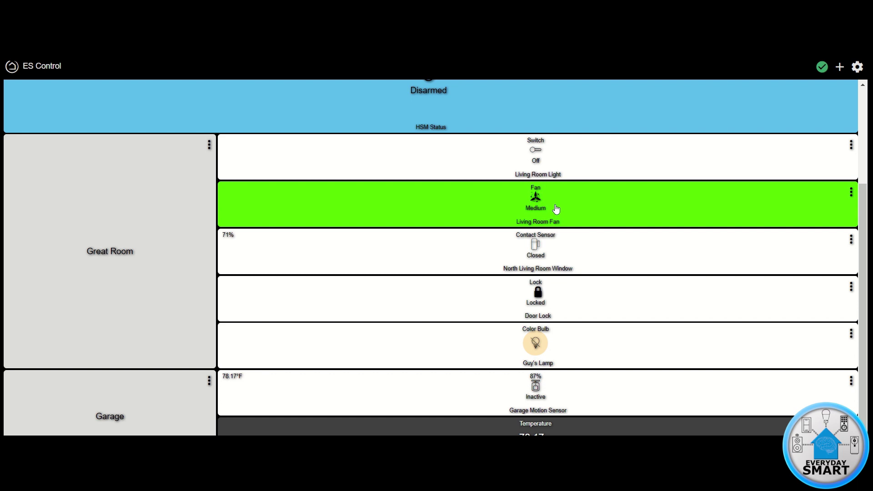
left_click(554, 211)
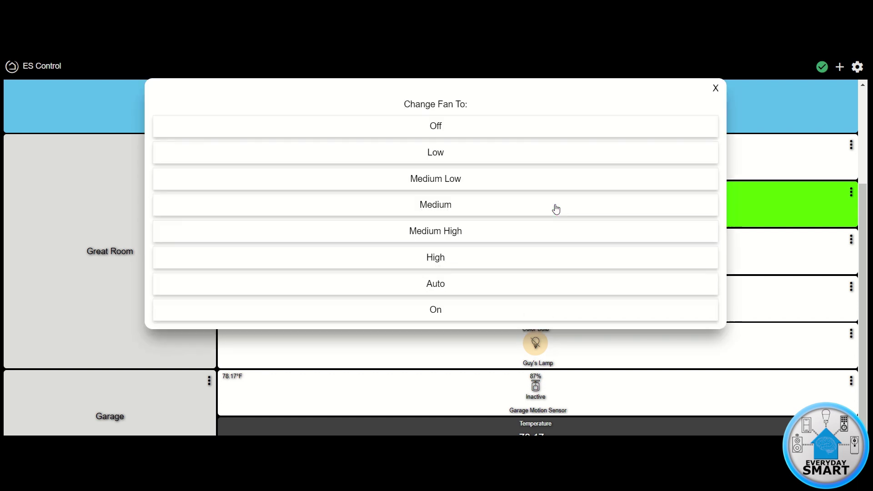
left_click(430, 263)
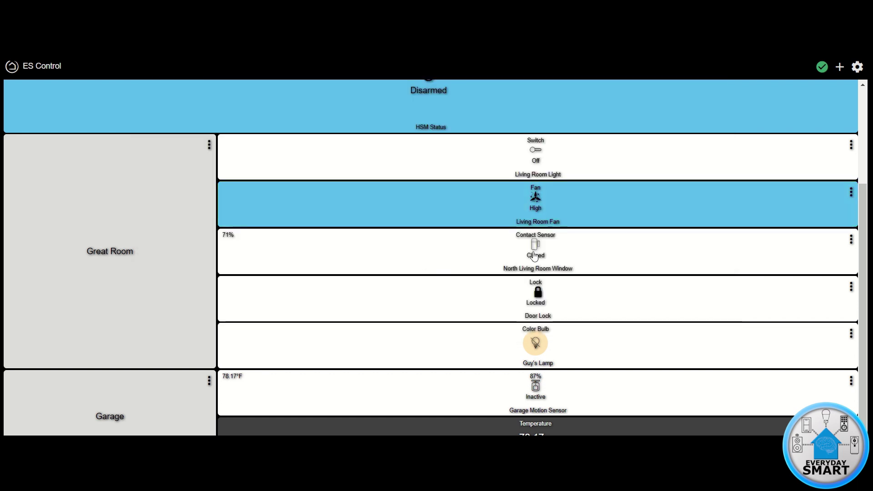
left_click(552, 209)
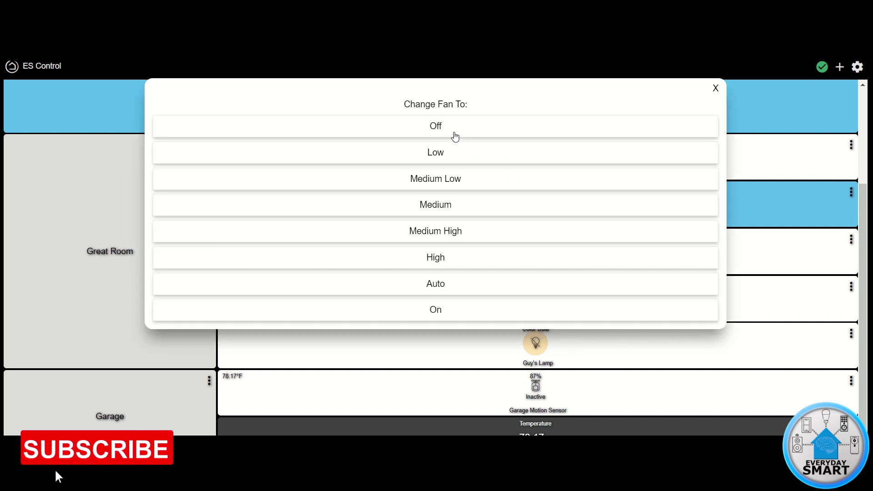
left_click(436, 126)
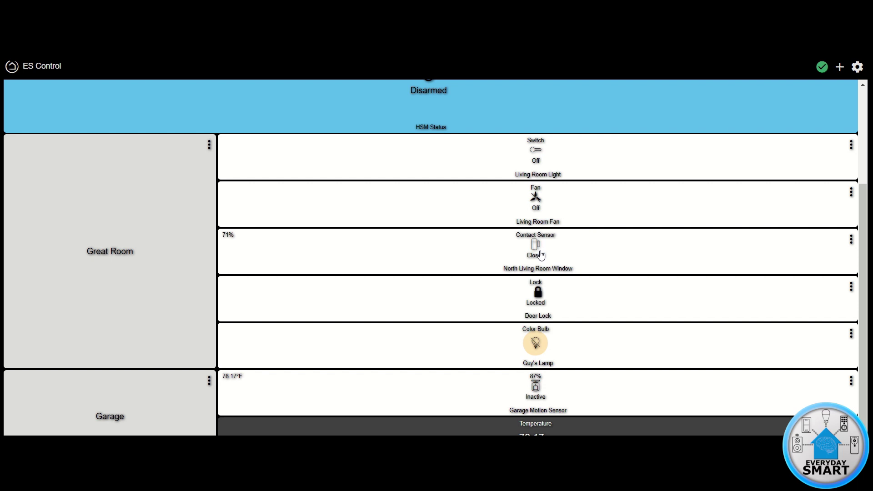
Step: Test the Door Lock tile by unlocking the door and locking it again, confirming each change
left_click(539, 296)
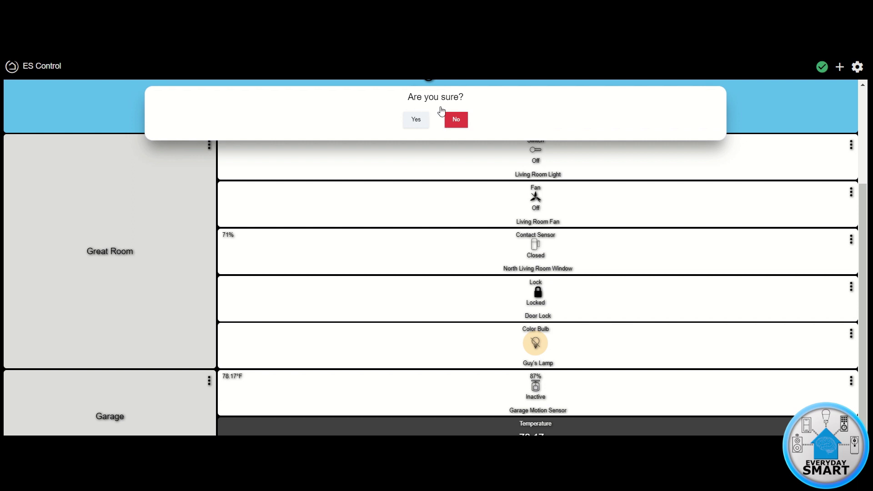
left_click(417, 120)
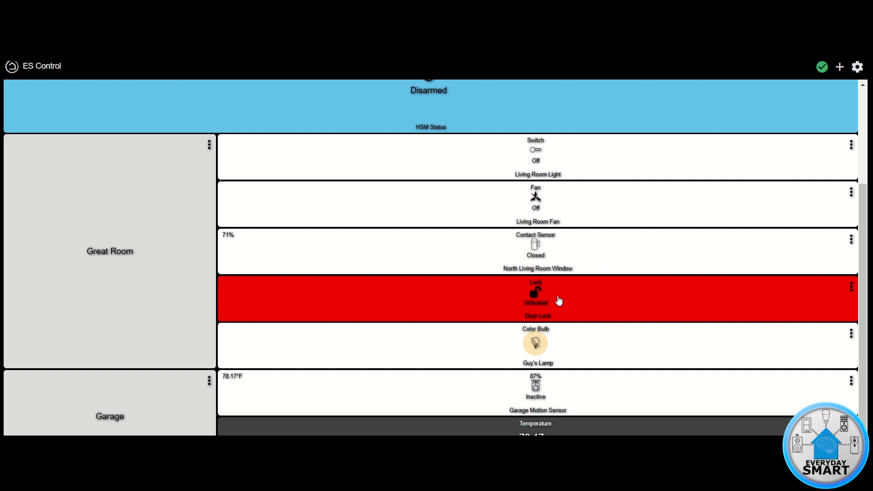
left_click(535, 302)
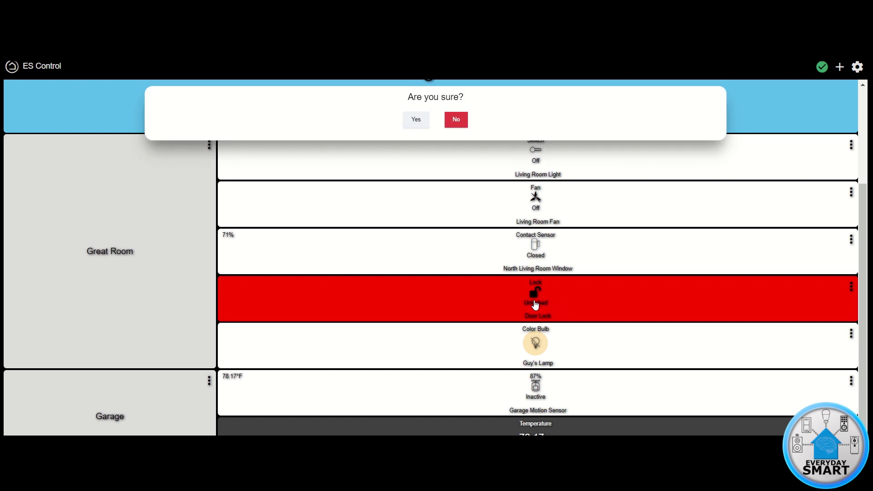
left_click(418, 122)
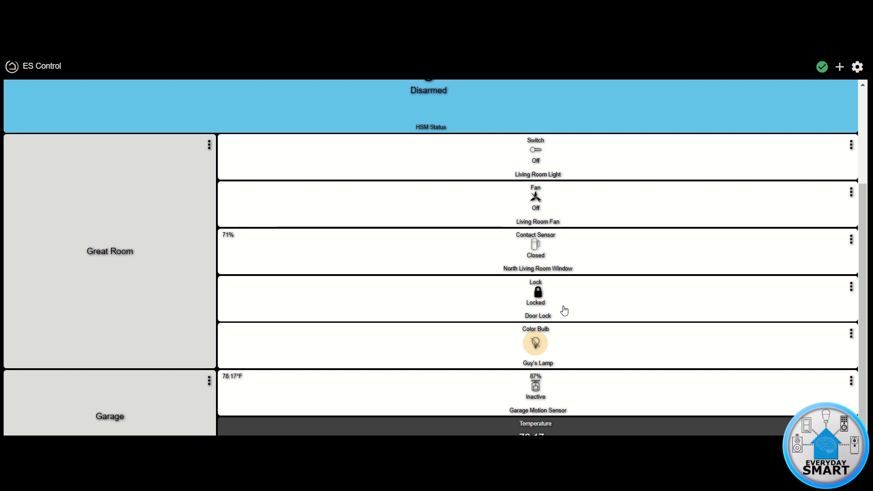
Step: Test the Great Room color bulb tile by switching the lamp on and back off in its color bulb options
left_click(536, 347)
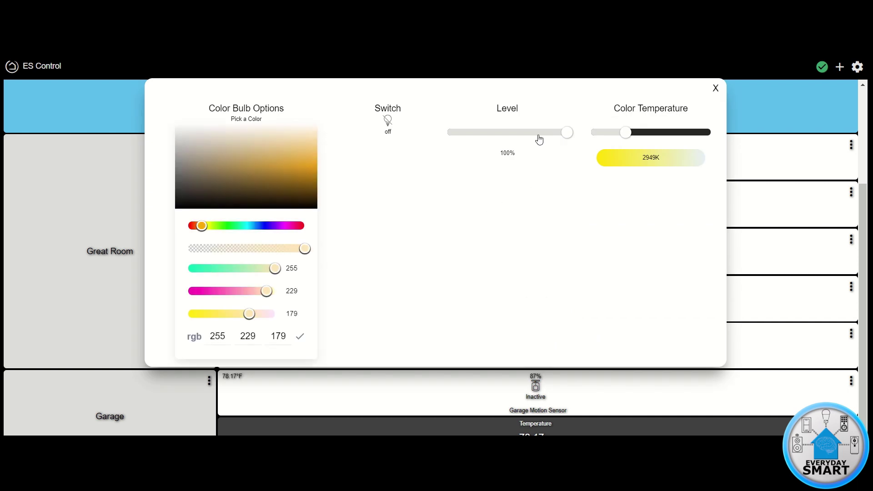
left_click(626, 133)
left_click(388, 125)
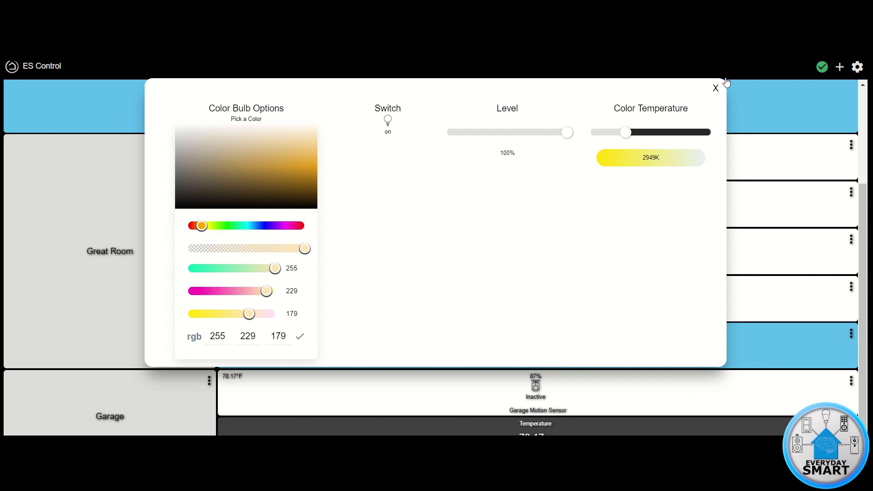
left_click(716, 88)
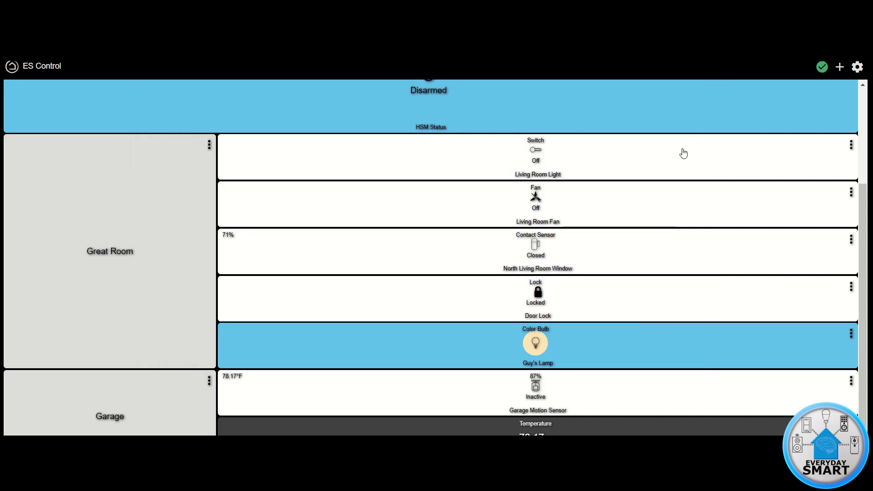
left_click(552, 346)
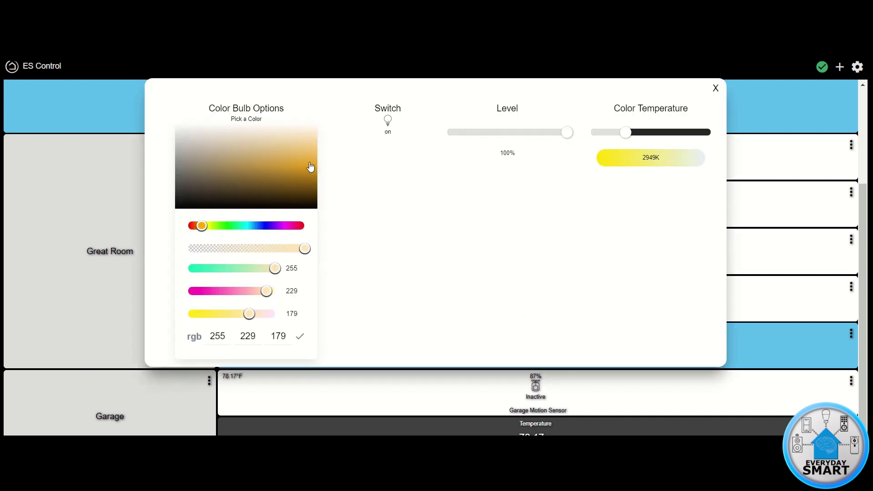
left_click(388, 123)
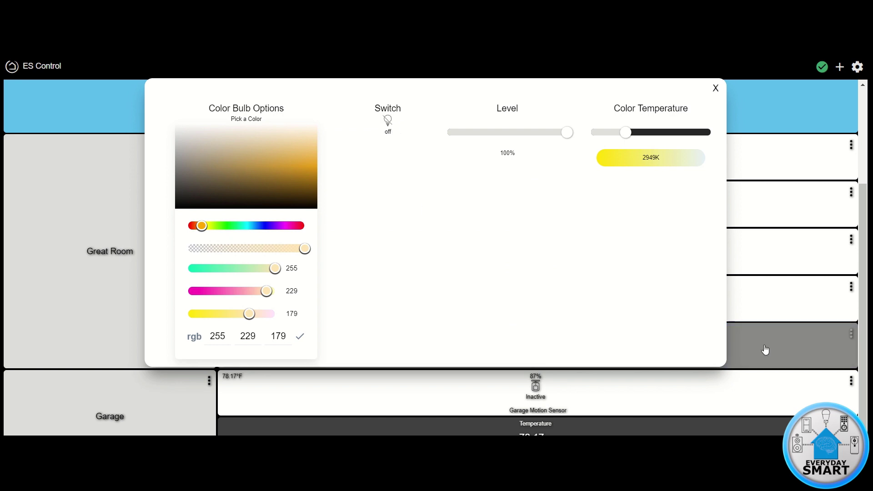
left_click(716, 88)
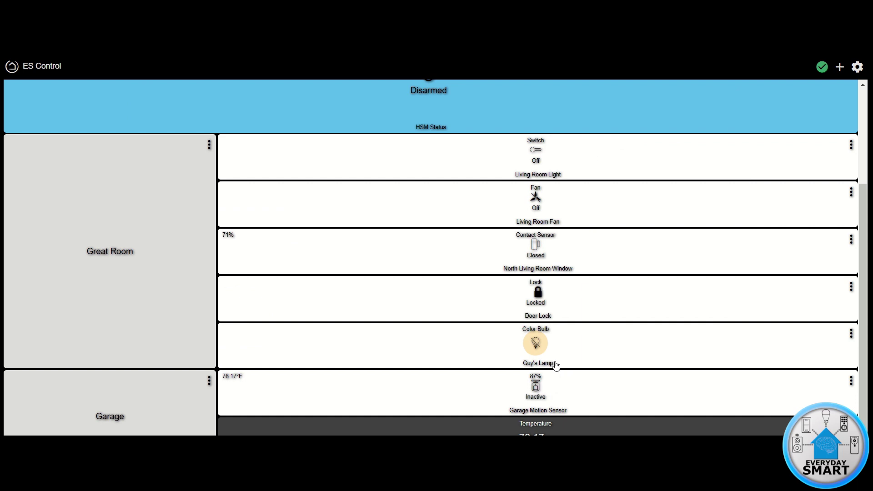
Step: Hide the three-dot menu on all tiles and the tile template names in the dashboard options
scroll(556, 365, "up", 3)
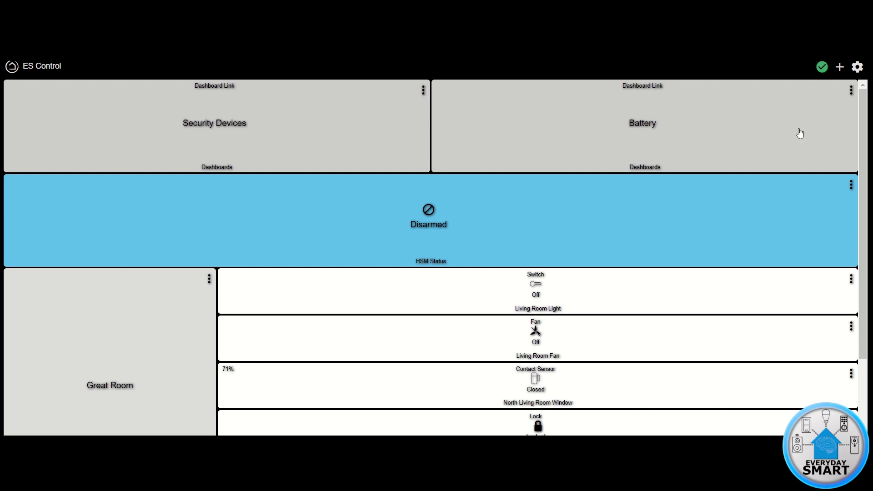
left_click(857, 68)
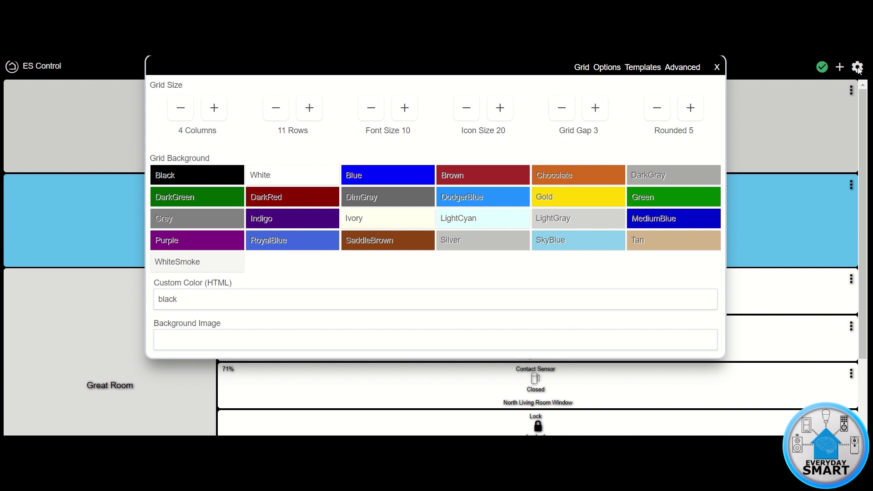
left_click(607, 73)
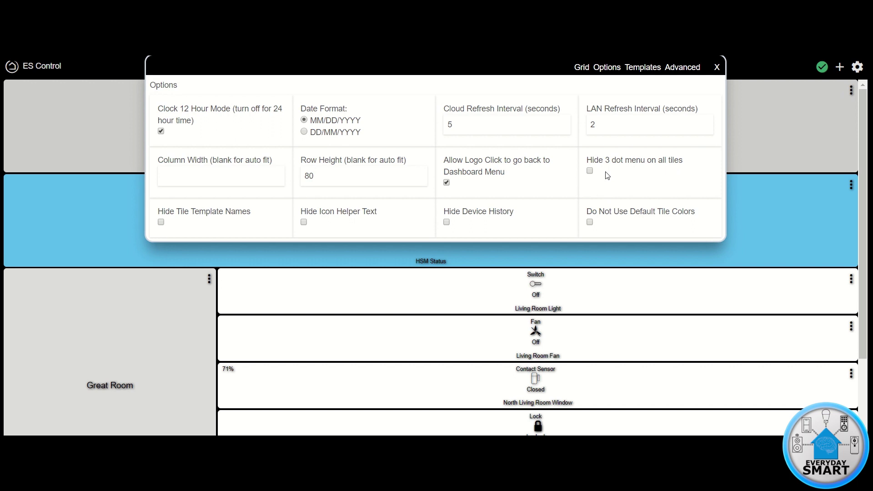
left_click(591, 172)
left_click(161, 222)
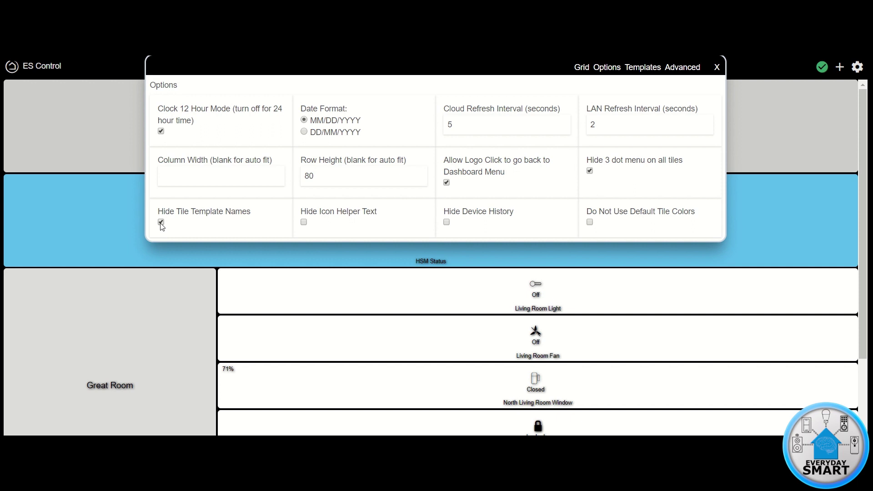
left_click(161, 223)
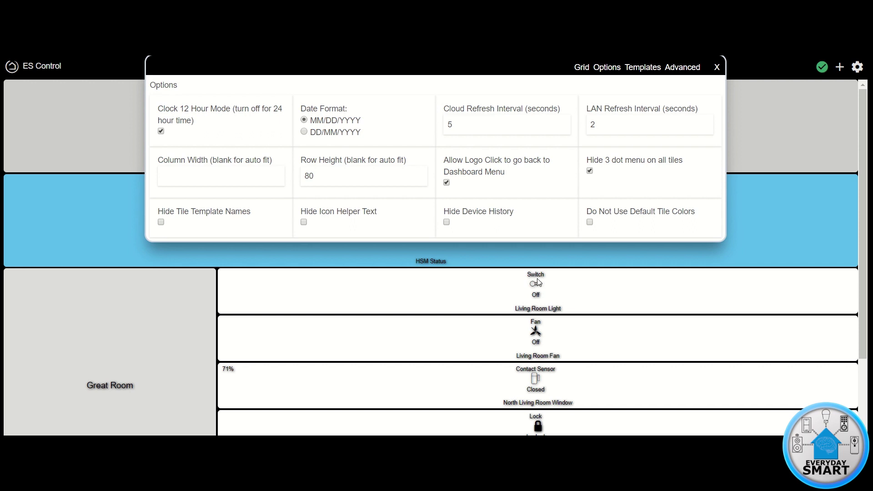
left_click(161, 223)
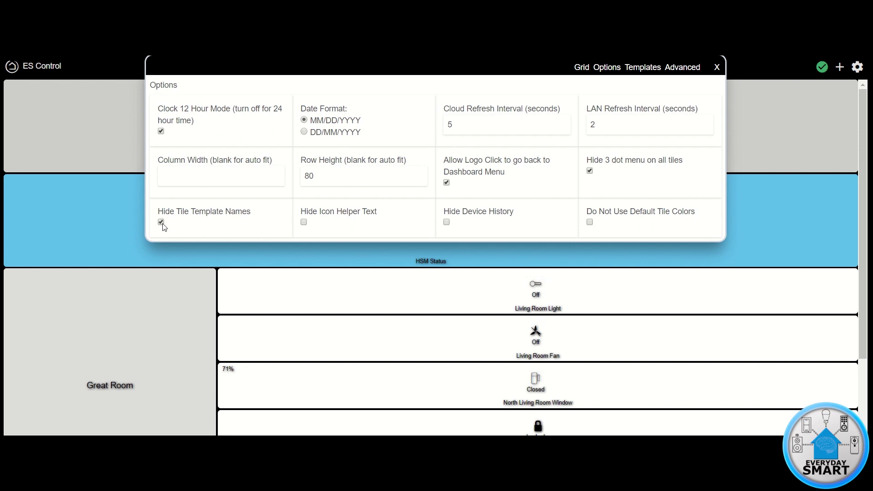
Step: Try hiding the icon helper text, turn that option and the three-dot menu hiding back off, and close the options
left_click(304, 223)
left_click(304, 223)
left_click(304, 223)
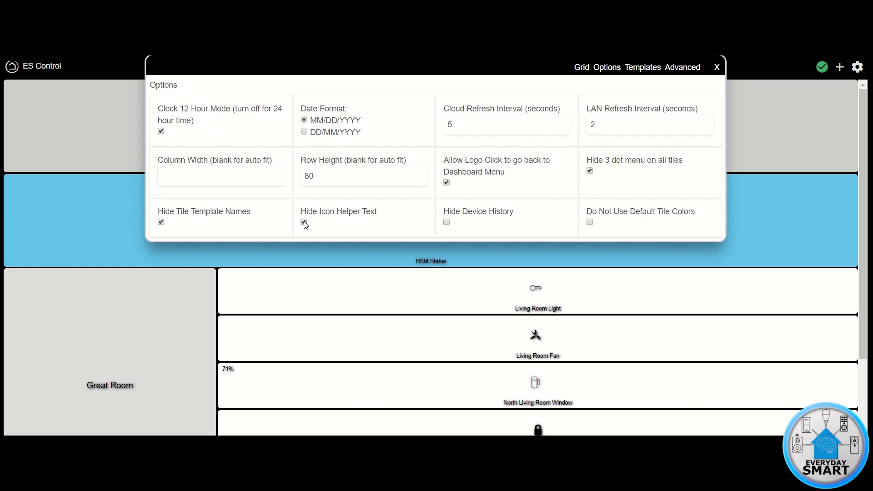
left_click(303, 223)
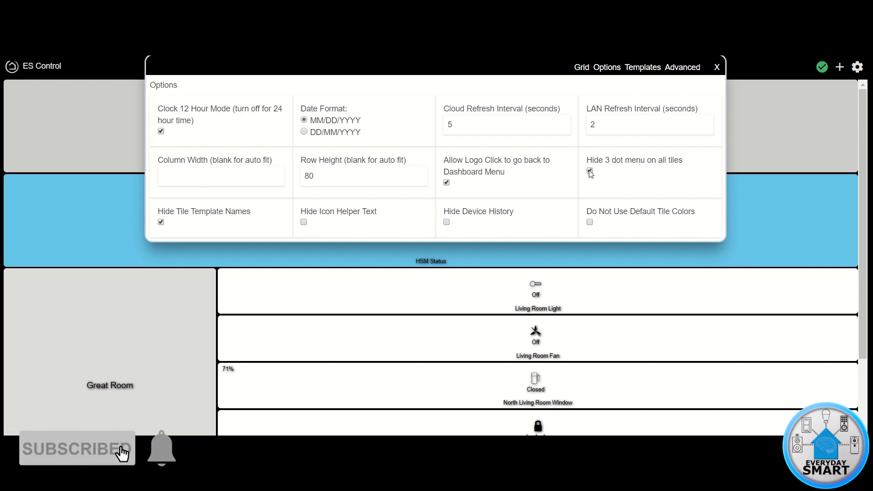
left_click(717, 67)
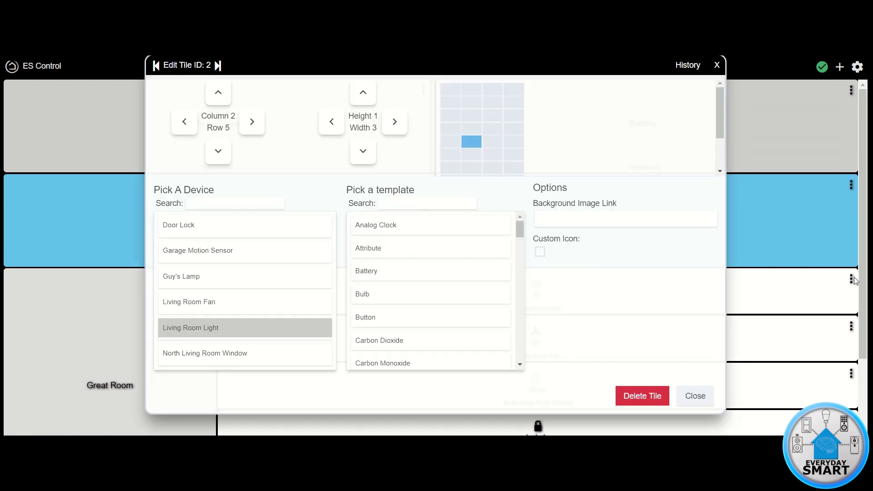
Step: Open the Living Room Light tile for editing and browse the custom icons available in its icon picker
left_click(852, 279)
left_click(541, 254)
scroll(680, 320, "down", 10)
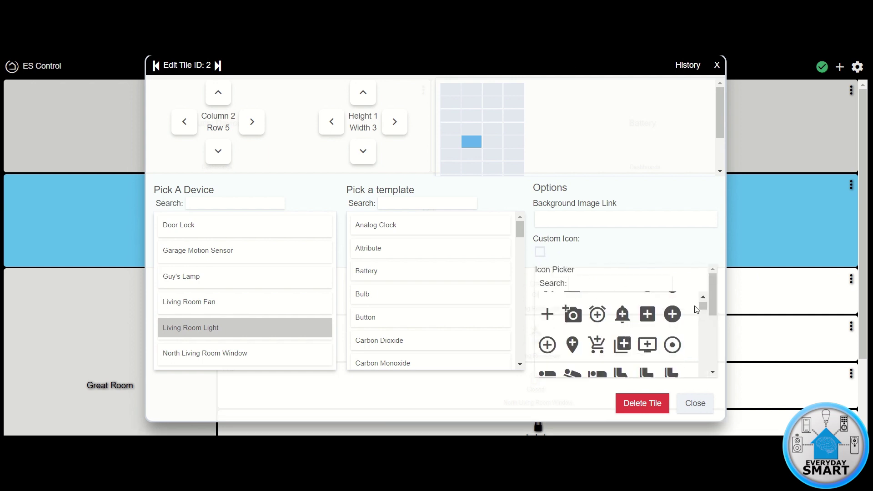
scroll(696, 314, "down", 5)
left_click_drag(713, 296, 709, 369)
scroll(679, 316, "down", 15)
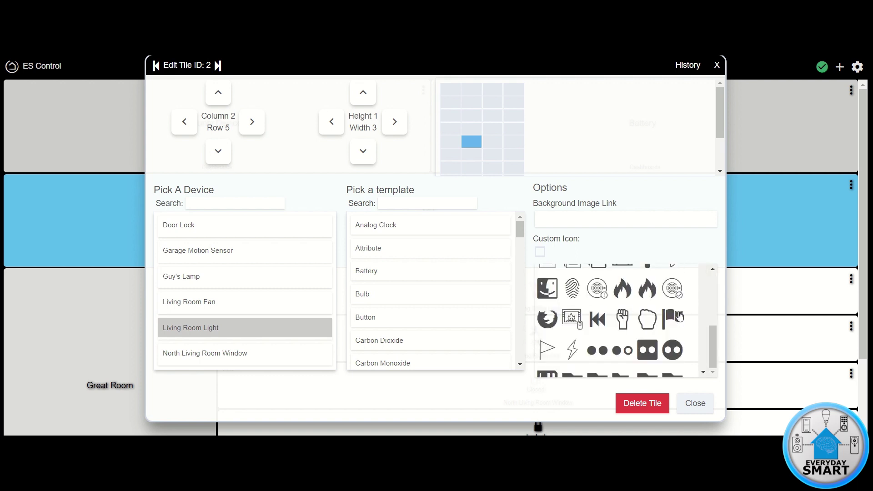
scroll(680, 316, "down", 12)
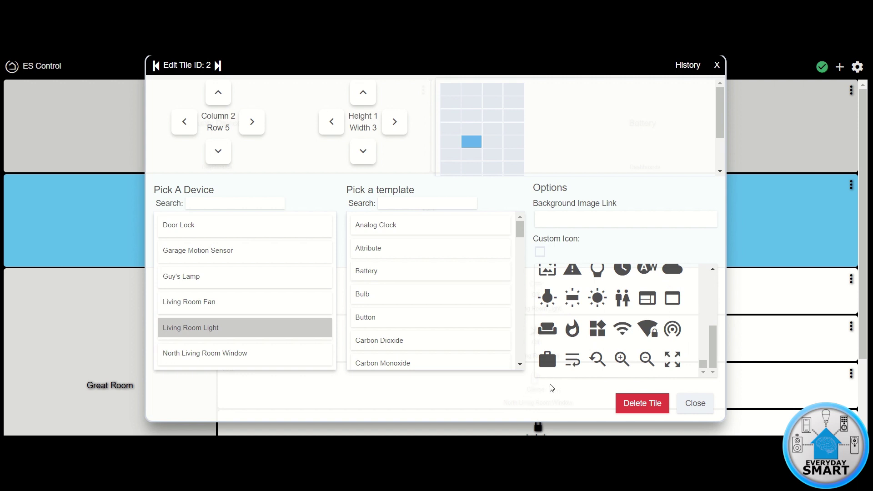
left_click_drag(709, 342, 714, 278)
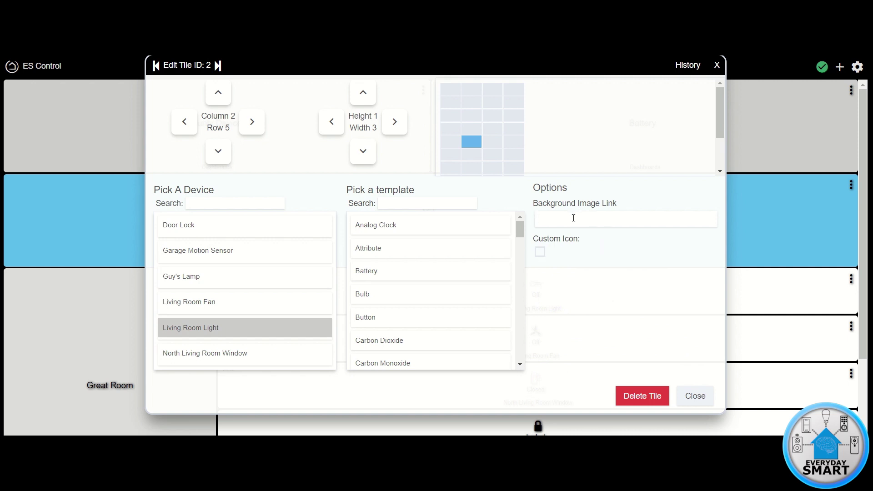
type("https://getwallpapers.com/wallpaper/full/0/7/3/494717.jpg")
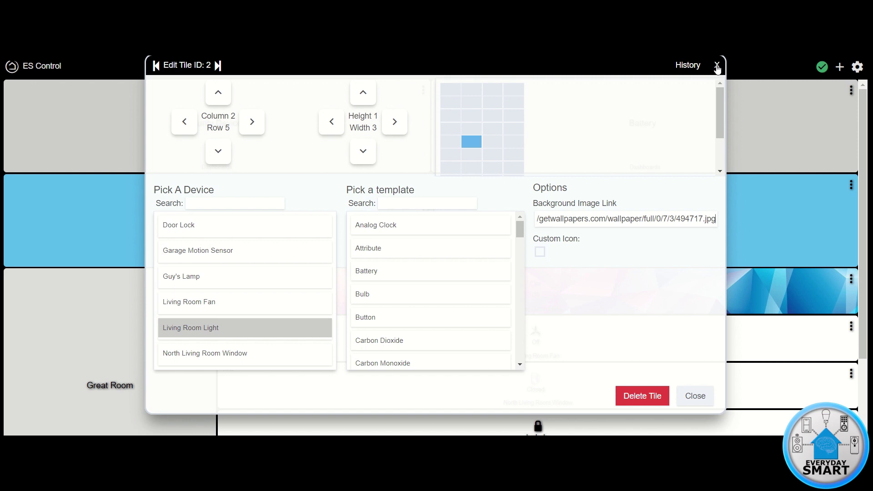
left_click(696, 397)
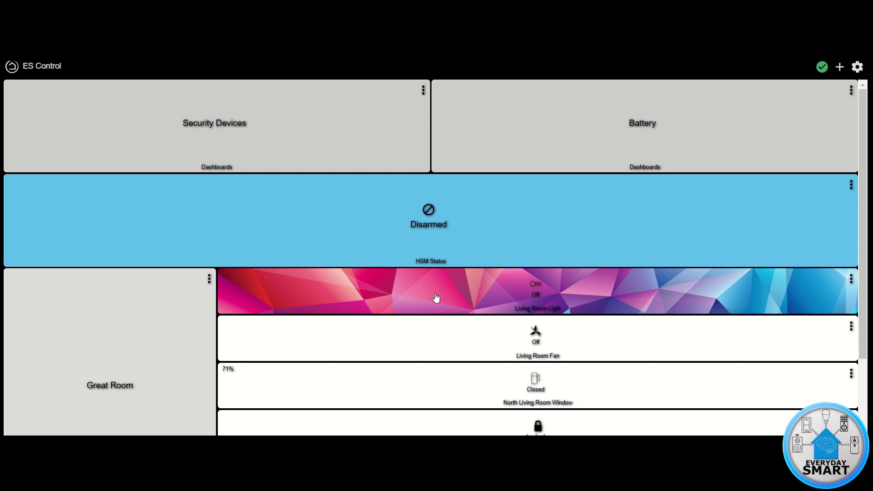
scroll(478, 308, "down", 3)
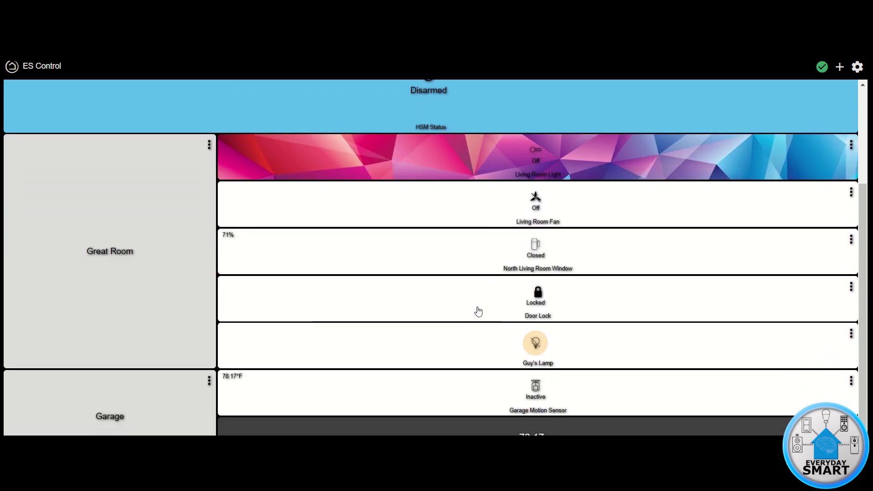
scroll(477, 310, "up", 3)
scroll(478, 311, "down", 3)
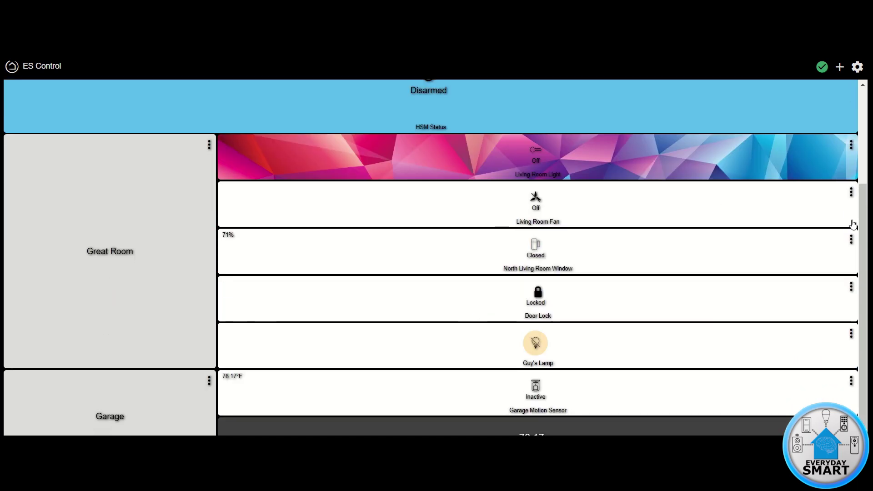
left_click(851, 241)
left_click(551, 221)
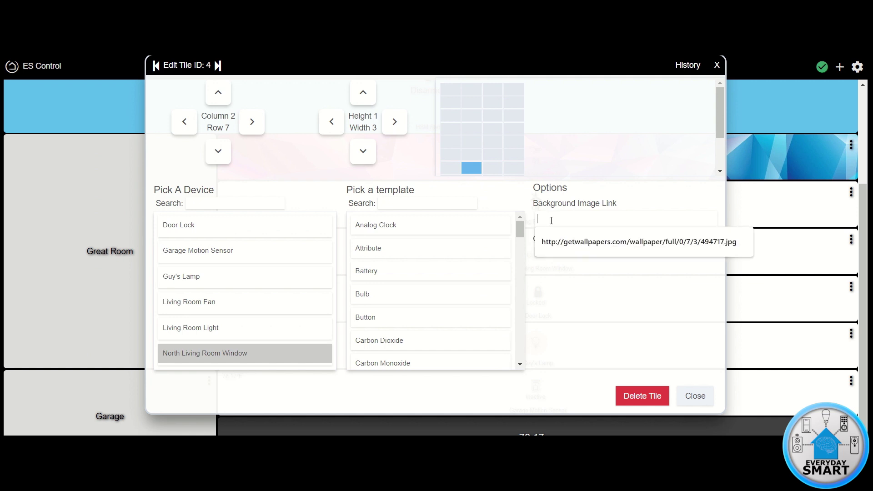
key("Down")
key("Return")
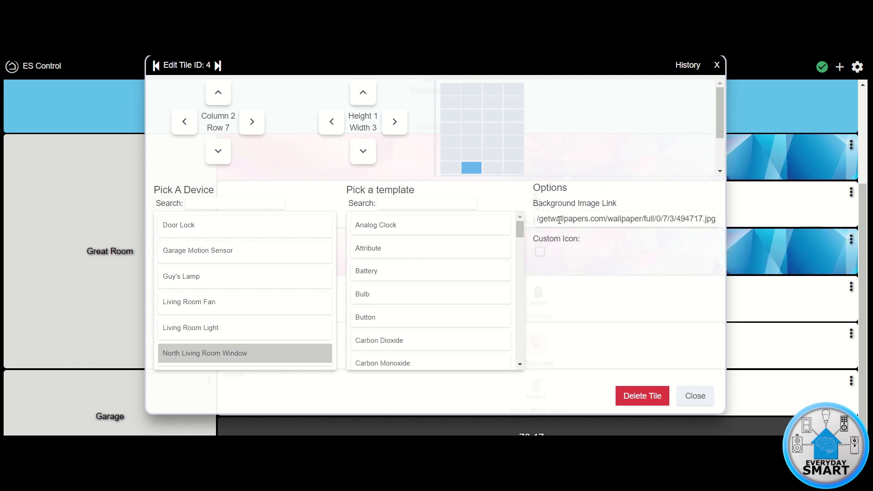
left_click(690, 396)
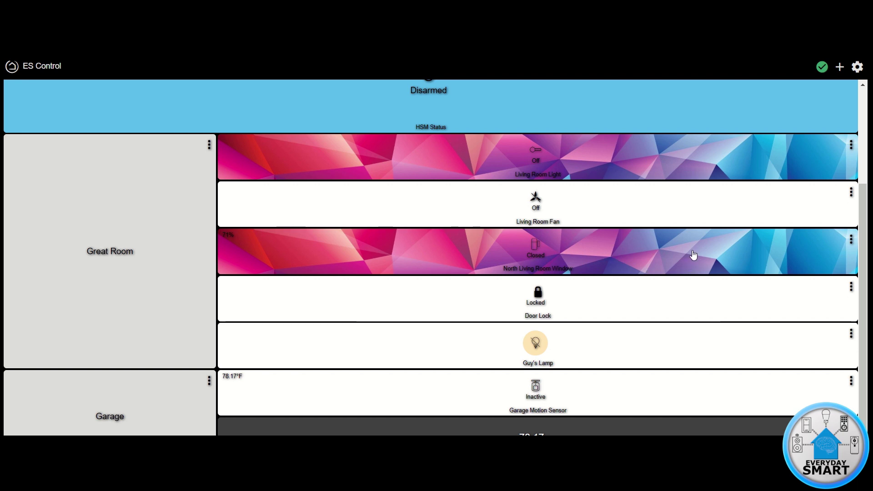
Step: Clear the background image link of the North Living Room Window tile and close its editor
left_click(852, 241)
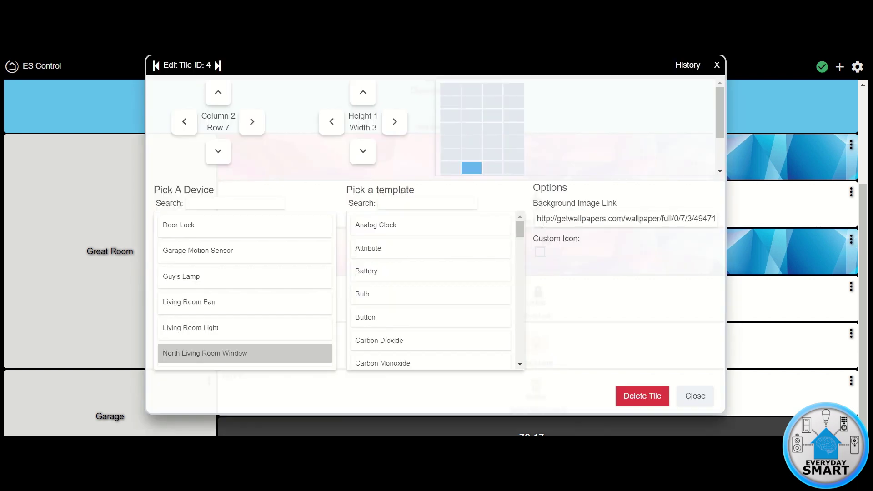
left_click_drag(537, 220, 744, 217)
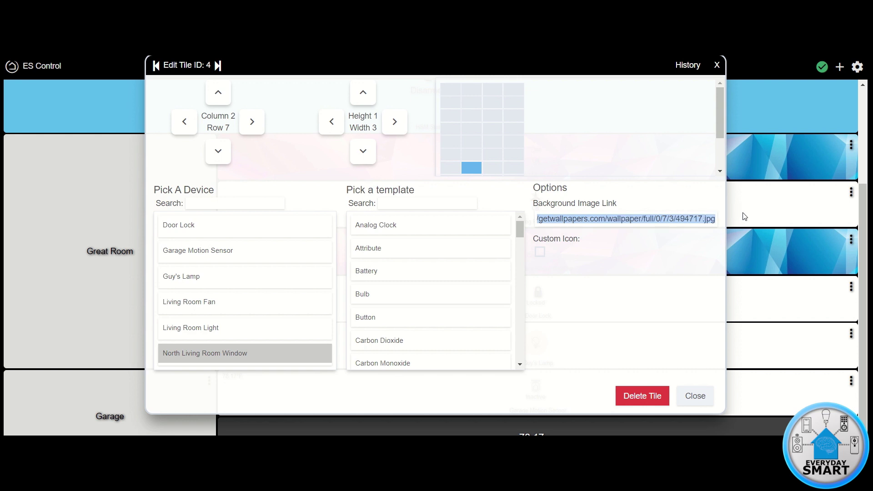
key("Delete")
left_click(693, 394)
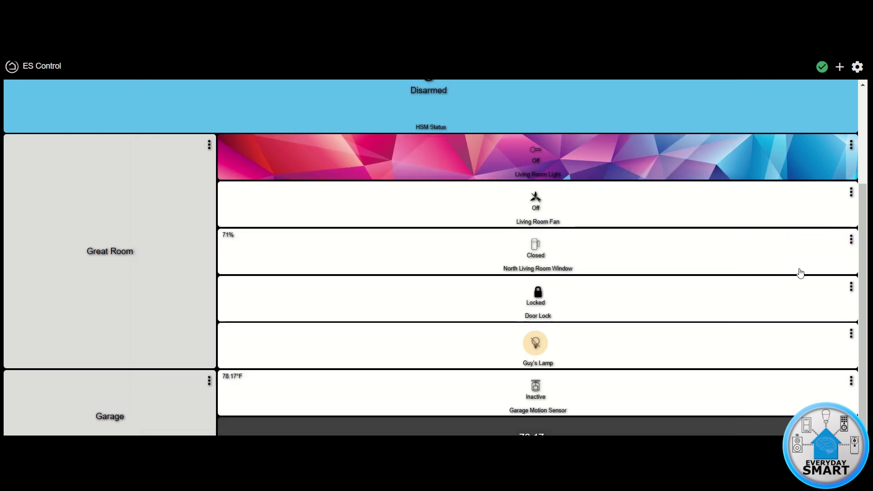
Step: Remove the background image link from the Living Room Light tile and close its editor
left_click(851, 145)
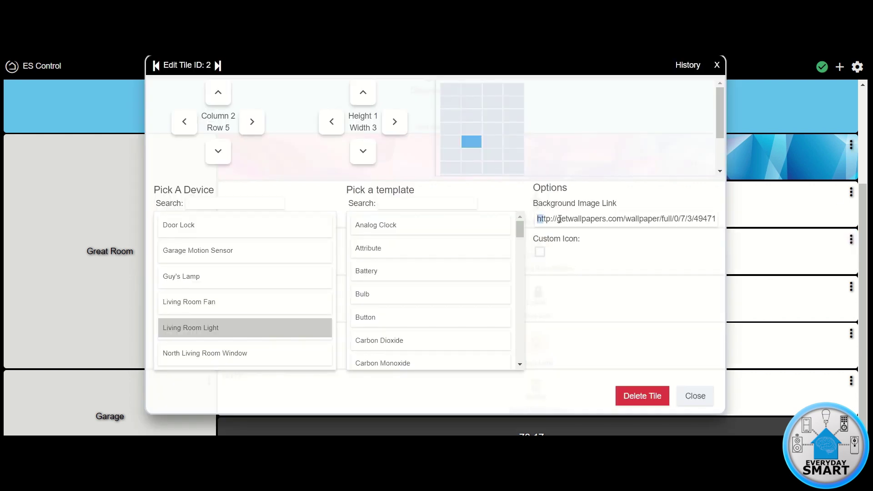
left_click_drag(560, 218, 725, 216)
key("Delete")
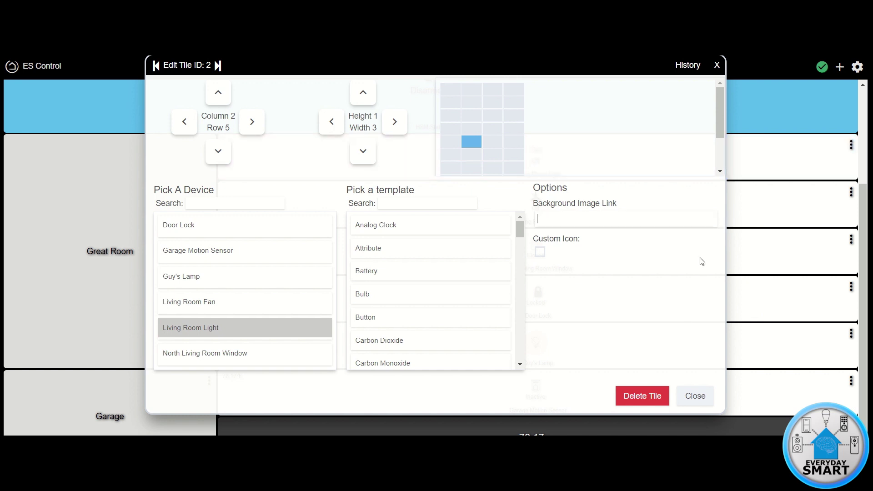
left_click(694, 395)
Step: Open the linked Security Devices dashboard and look over its contact sensor and camera power tiles, including the battery percentages
scroll(630, 259, "up", 3)
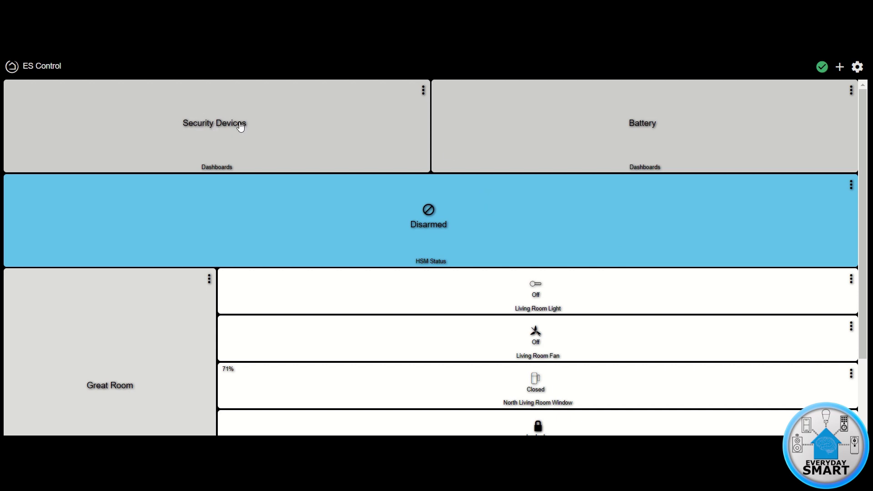
left_click(219, 128)
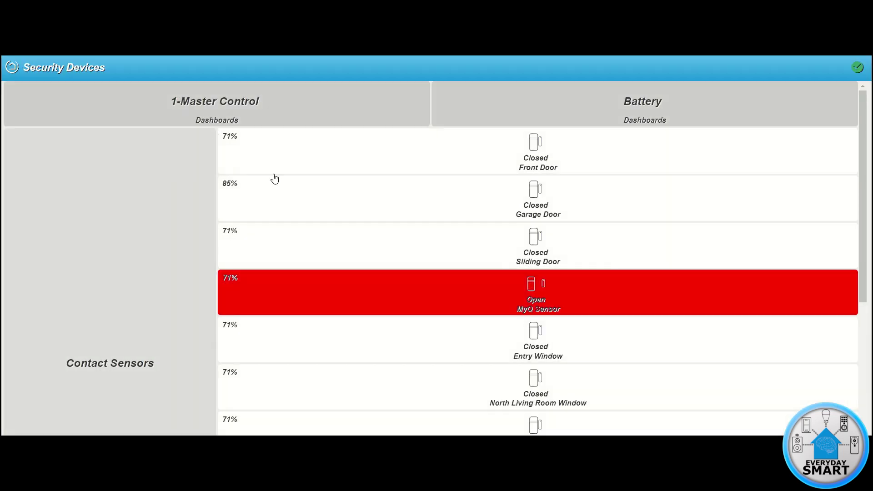
scroll(415, 219, "down", 5)
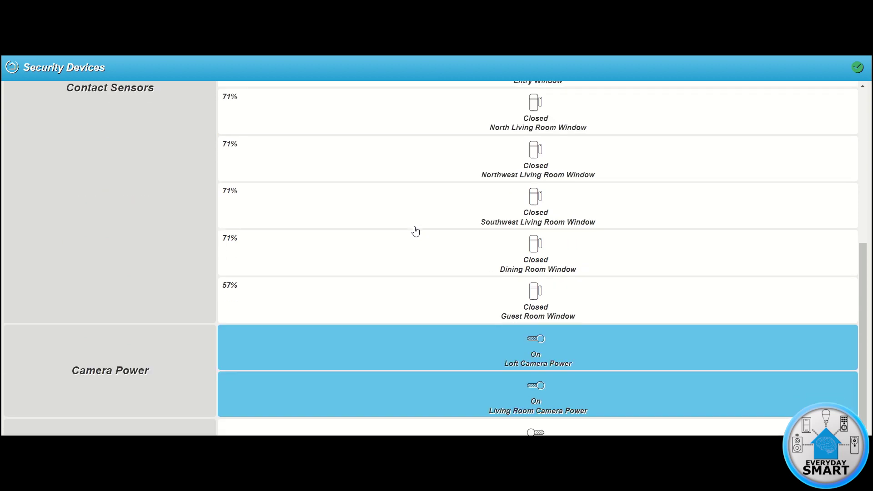
scroll(415, 223, "up", 5)
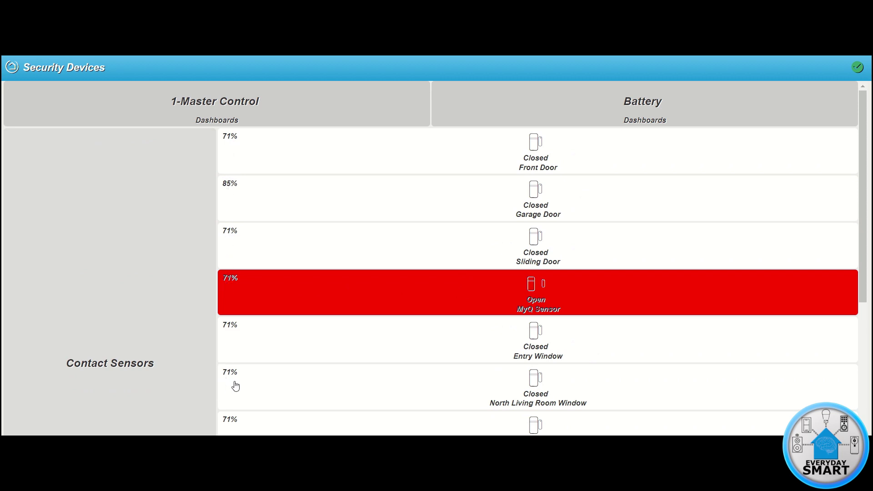
scroll(248, 348, "down", 5)
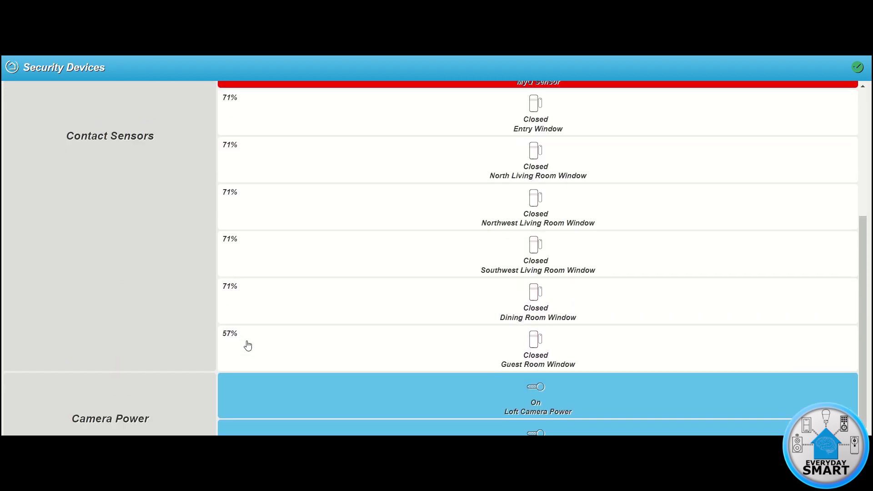
scroll(241, 301, "up", 5)
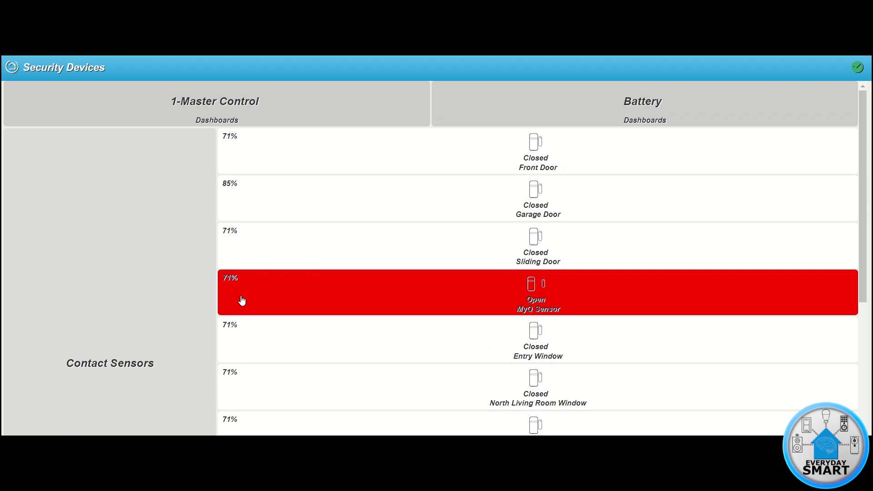
Step: Open the Battery dashboard and review the battery level tiles for the contact sensors, locks, buttons and motion sensors
left_click(618, 102)
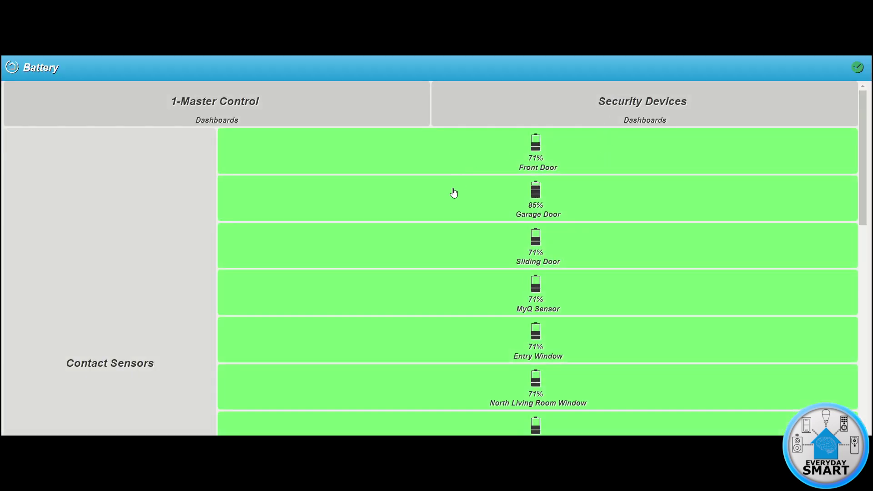
scroll(448, 213, "down", 10)
scroll(491, 229, "down", 3)
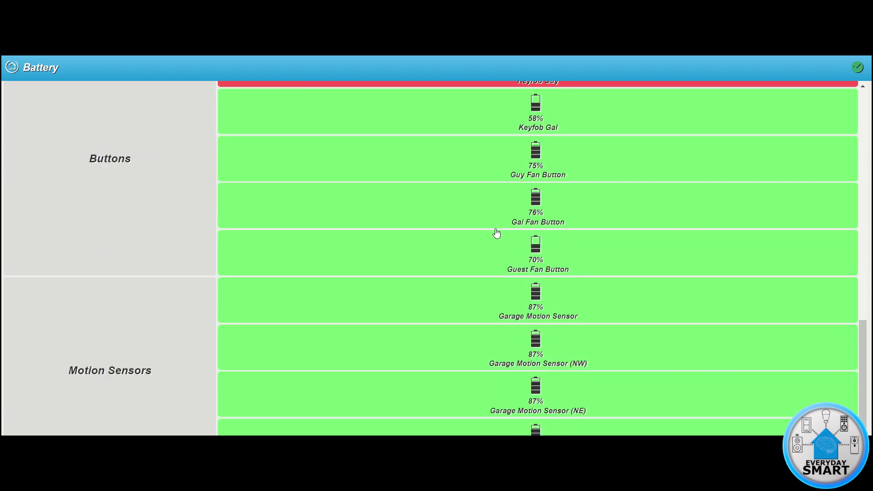
scroll(482, 223, "up", 15)
scroll(483, 223, "down", 4)
scroll(483, 225, "down", 2)
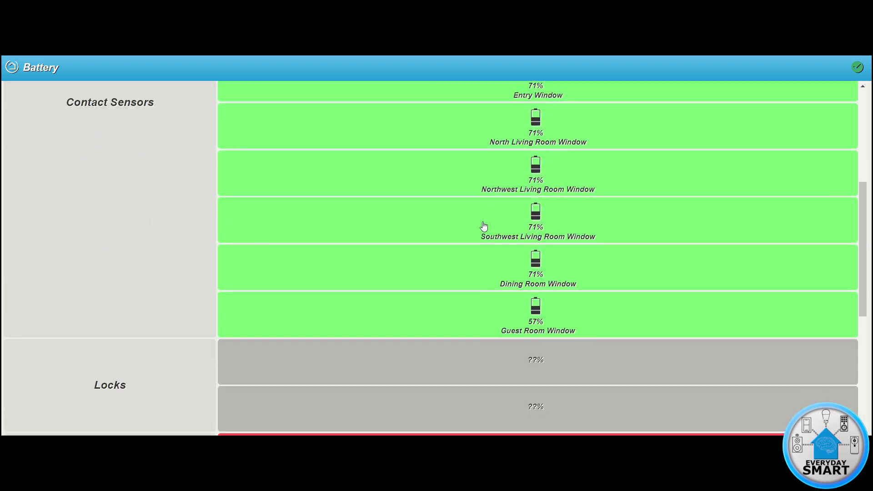
scroll(483, 226, "up", 4)
scroll(483, 226, "down", 5)
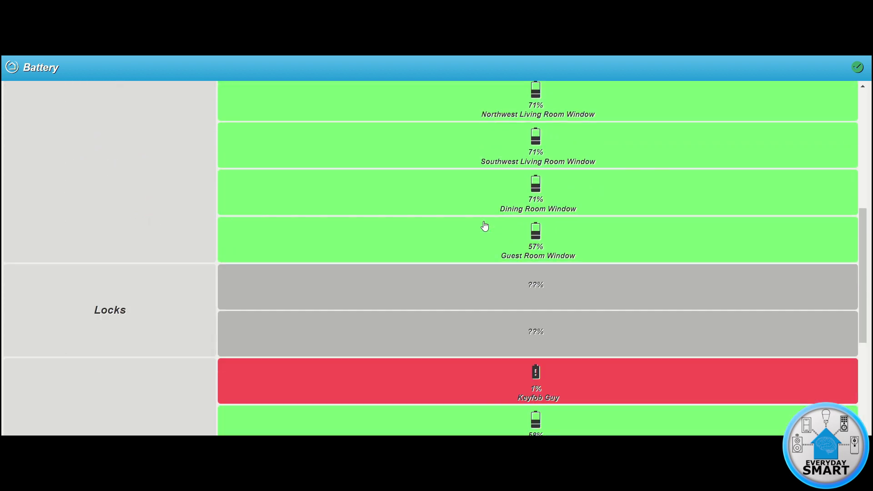
scroll(483, 226, "up", 5)
scroll(485, 226, "up", 1)
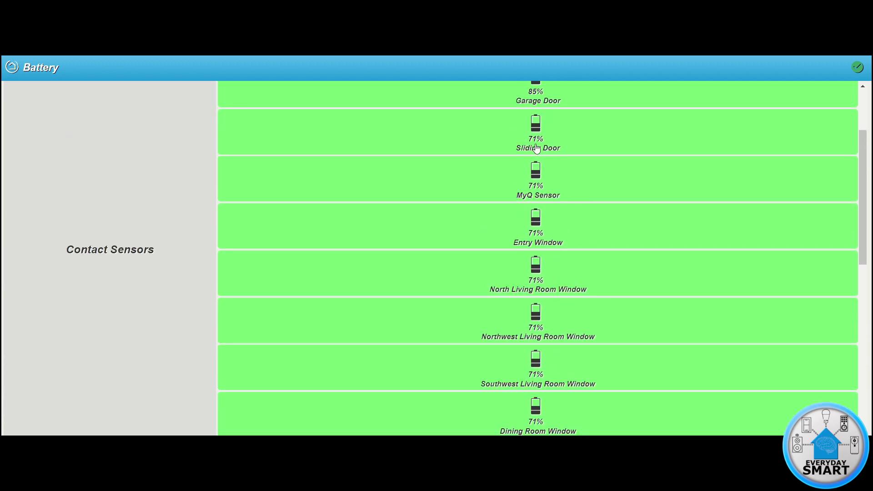
scroll(484, 226, "down", 6)
scroll(532, 156, "down", 5)
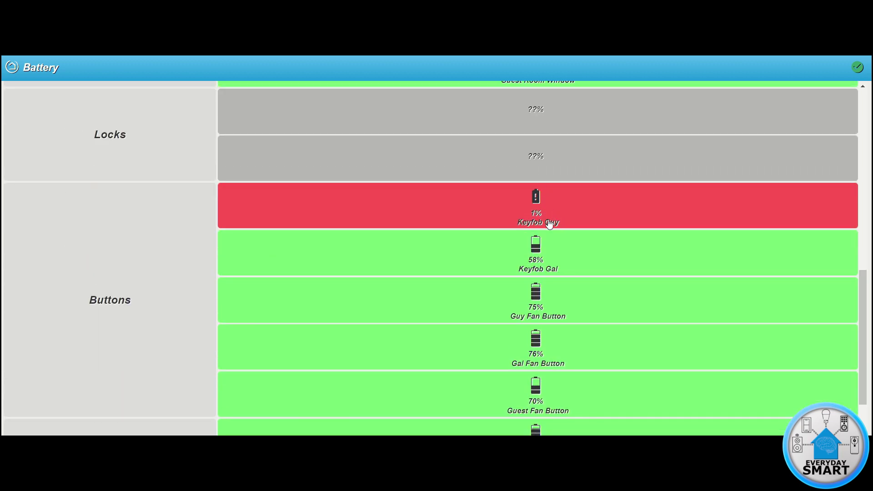
scroll(548, 223, "down", 4)
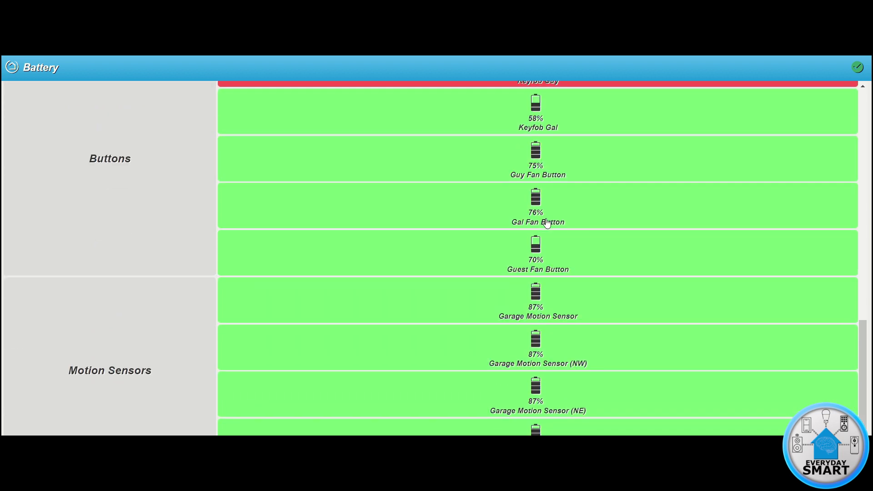
scroll(548, 223, "up", 15)
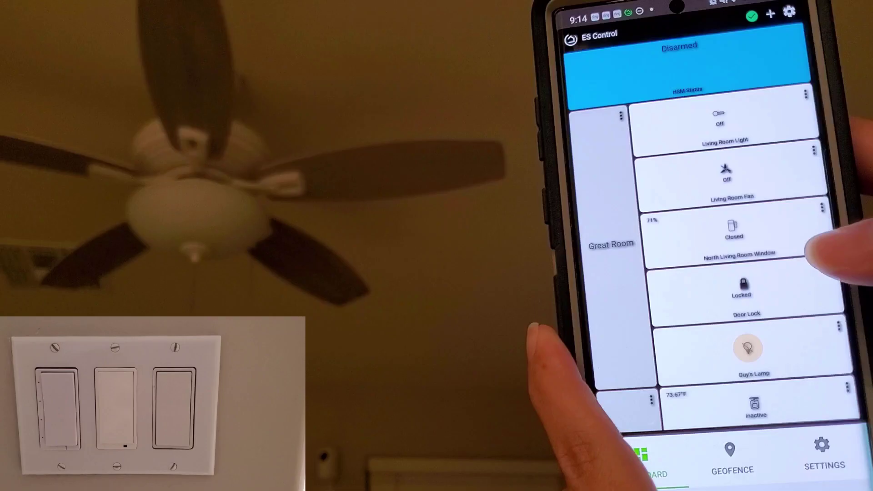
Step: Test the Living Room Light tile of the ES Control dashboard on the phone by switching the light on, off and on again
left_click(728, 116)
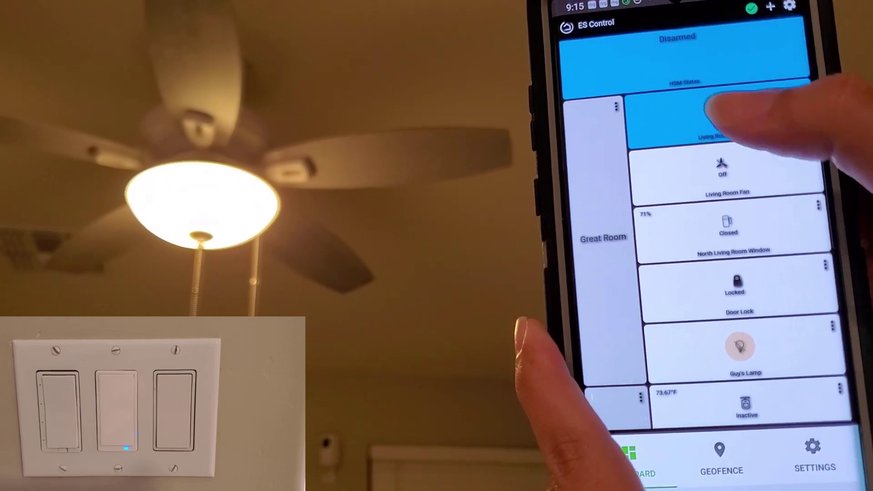
left_click(723, 114)
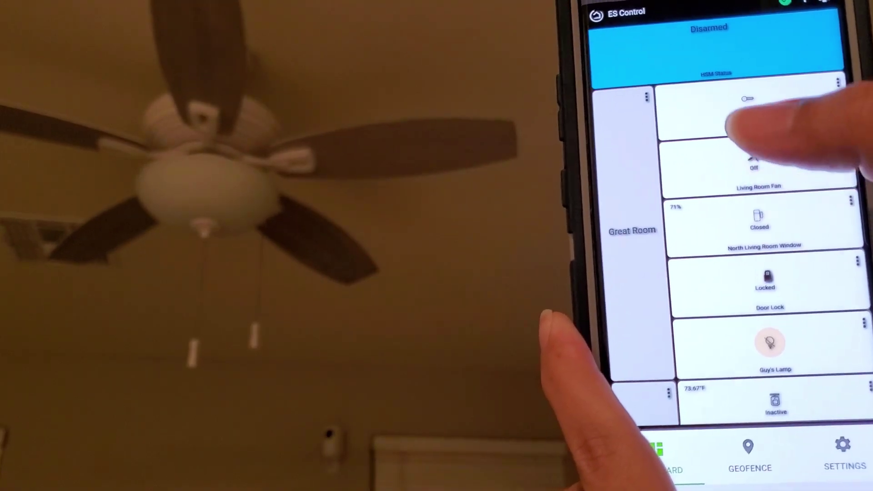
left_click(737, 110)
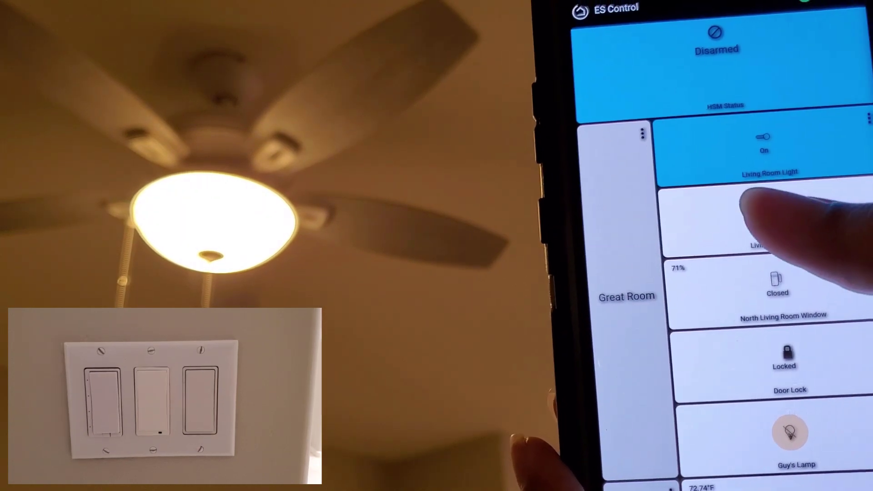
Step: Test the Living Room Fan tile on the phone by changing the fan's speed setting
left_click(746, 205)
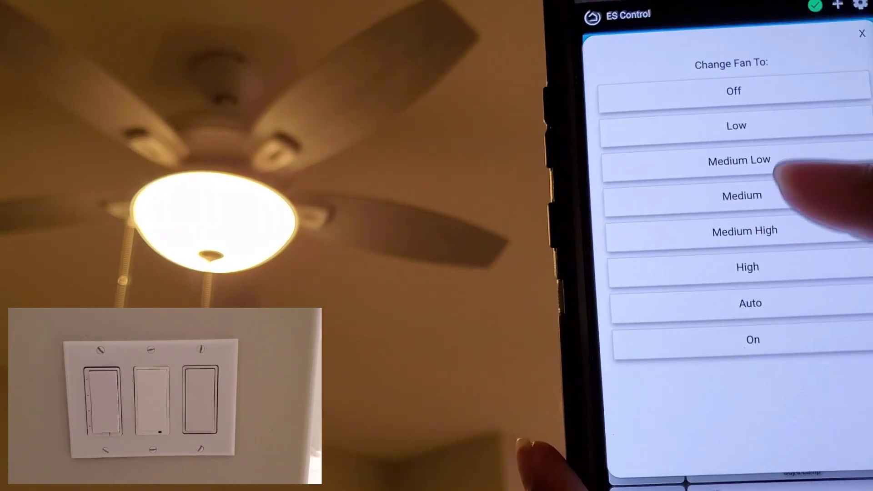
left_click(731, 111)
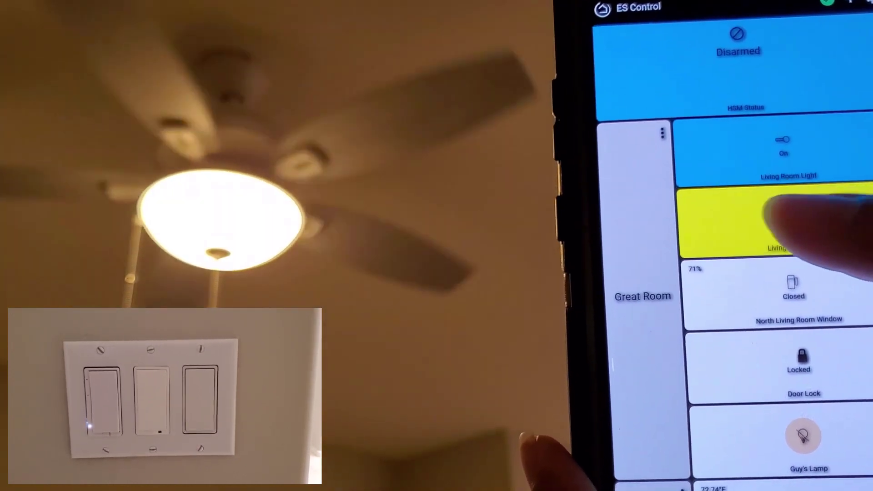
left_click(815, 264)
left_click(819, 204)
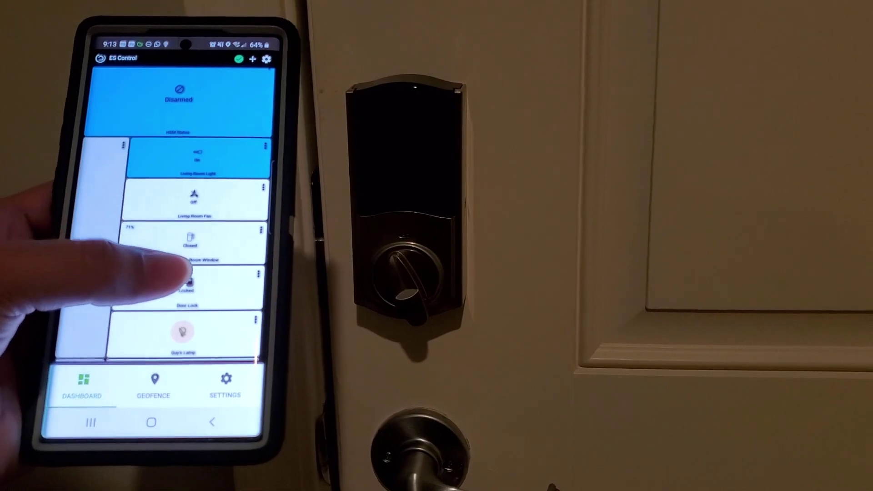
Step: Unlock the door with the Door Lock tile on the phone and confirm the action
left_click(187, 282)
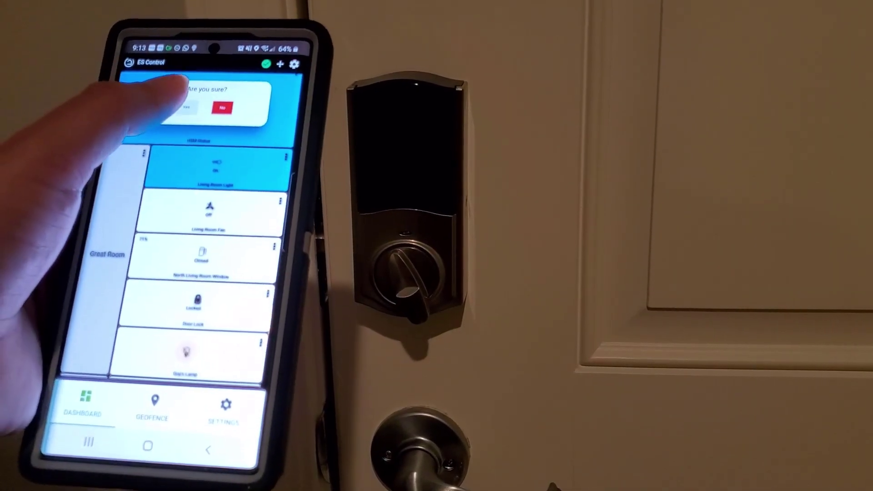
left_click(186, 107)
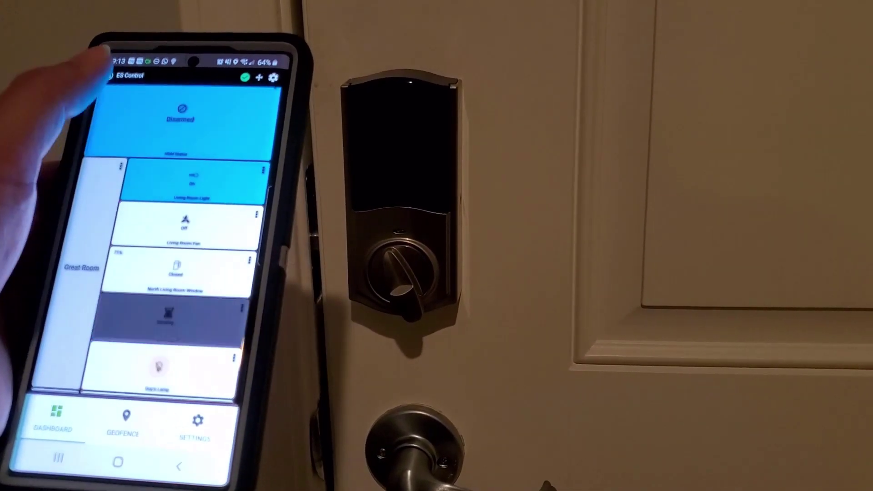